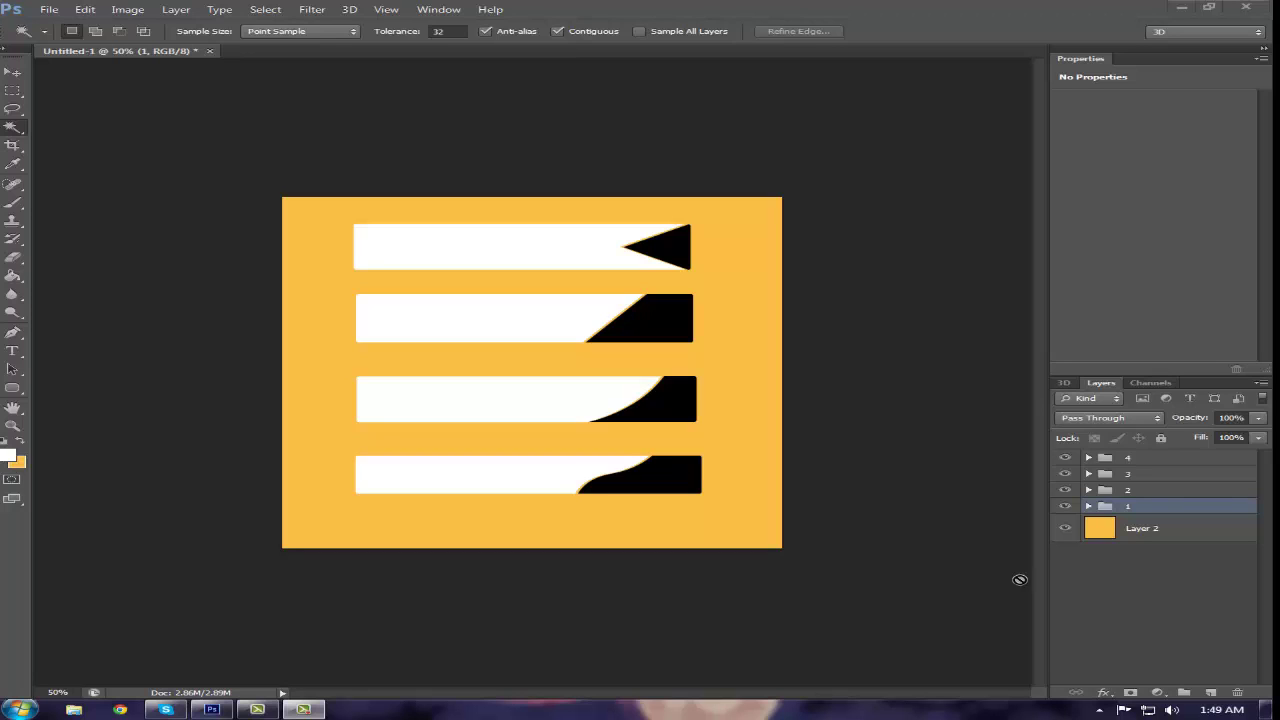
On a new layer, draw a white rounded rectangle with a 5 px radius that exactly covers the topmost bar
left_click(62, 691)
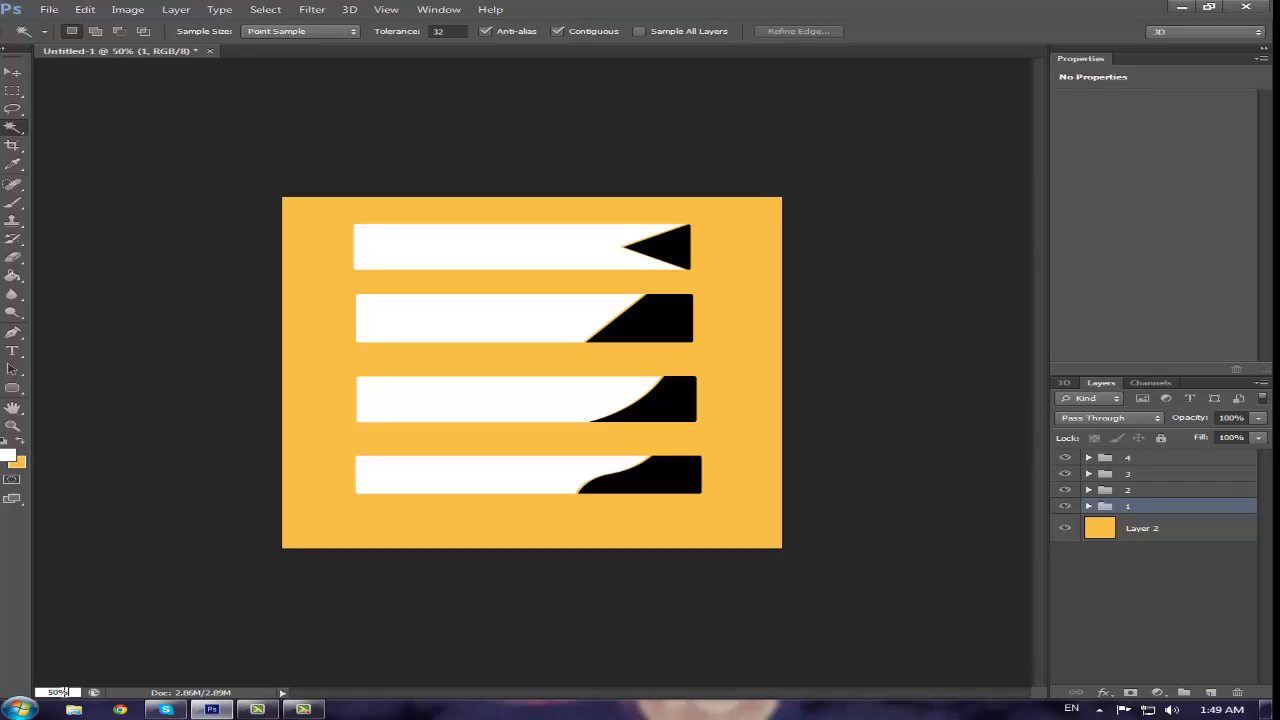
type("100")
key("Return")
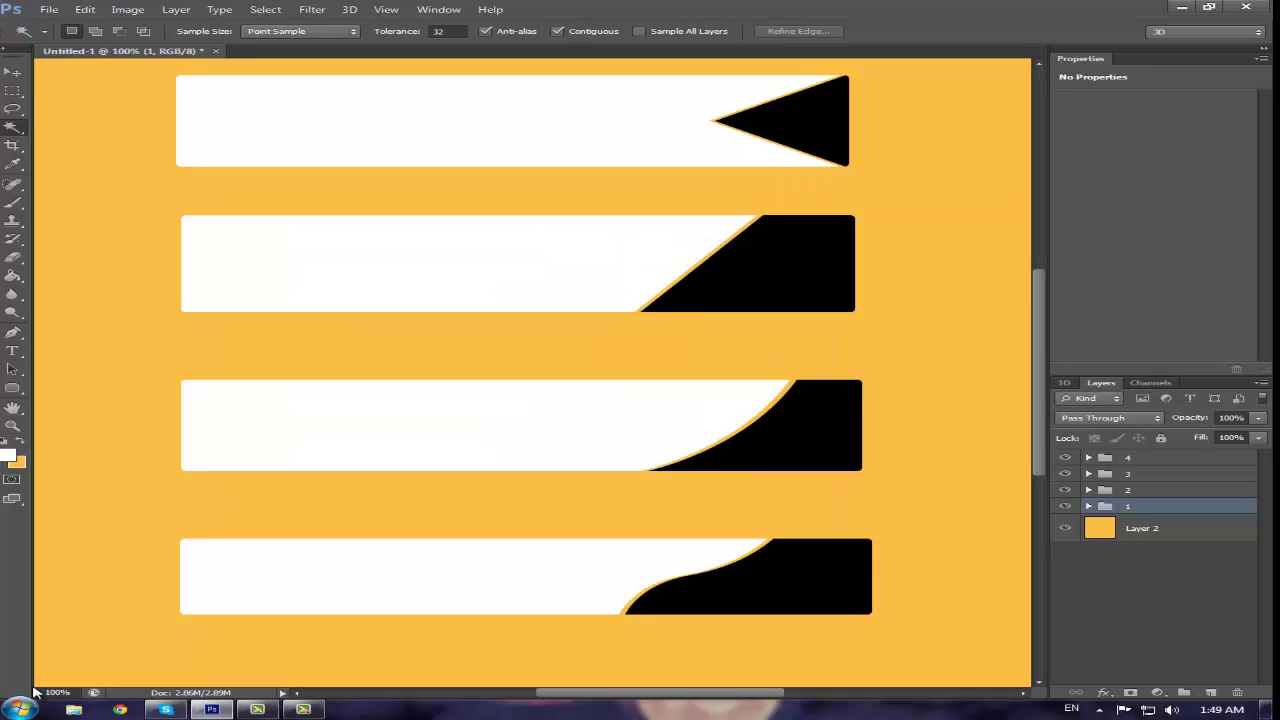
scroll(457, 486, "up", 3)
scroll(461, 483, "up", 1)
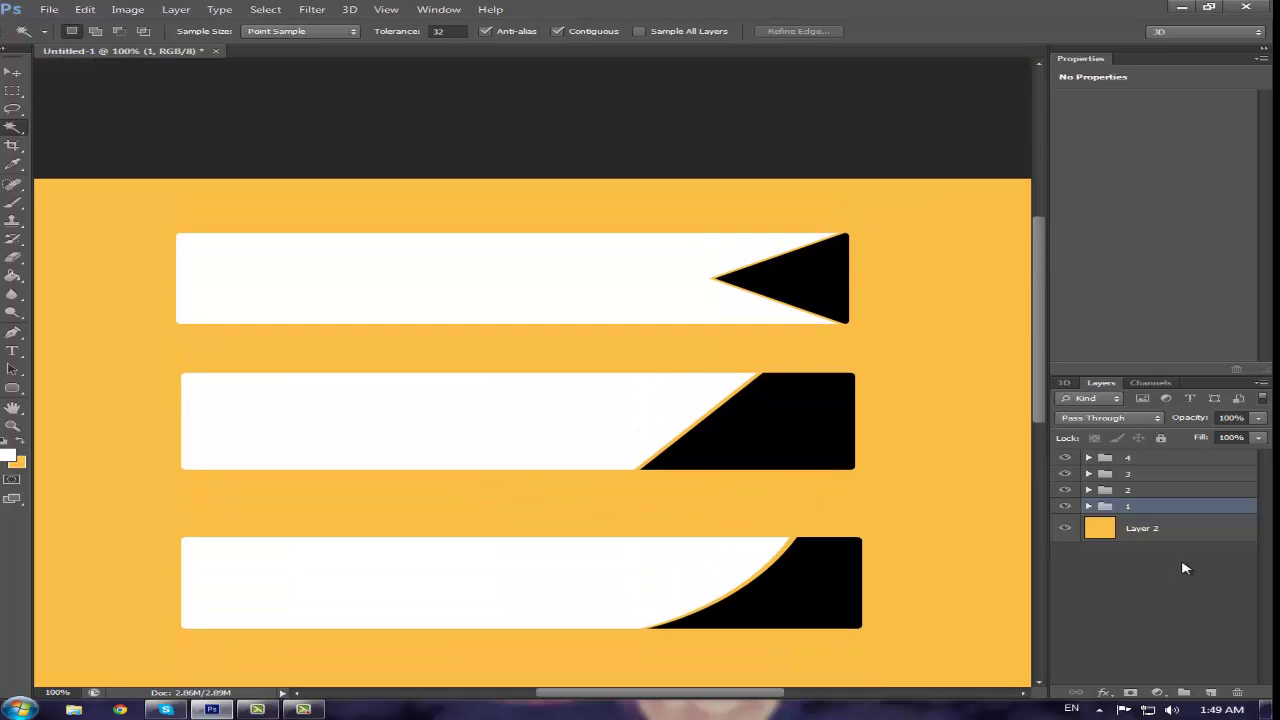
left_click(1210, 690)
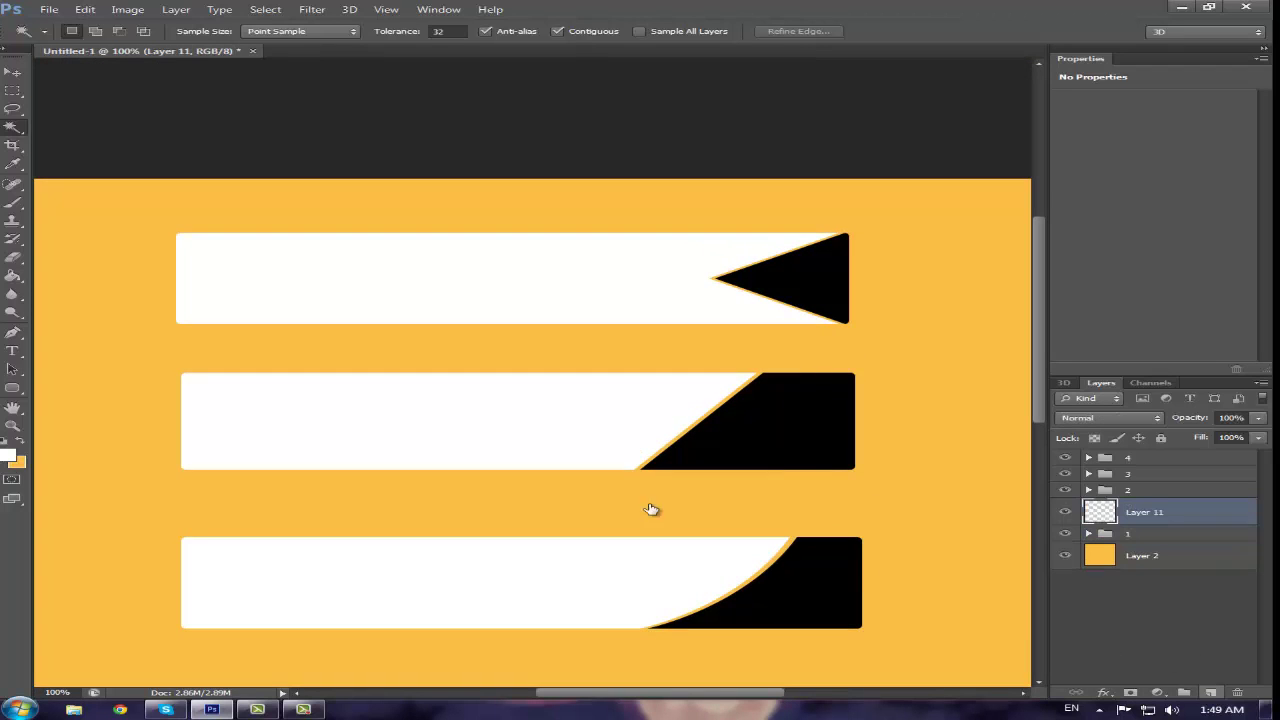
left_click(12, 390)
left_click(42, 400)
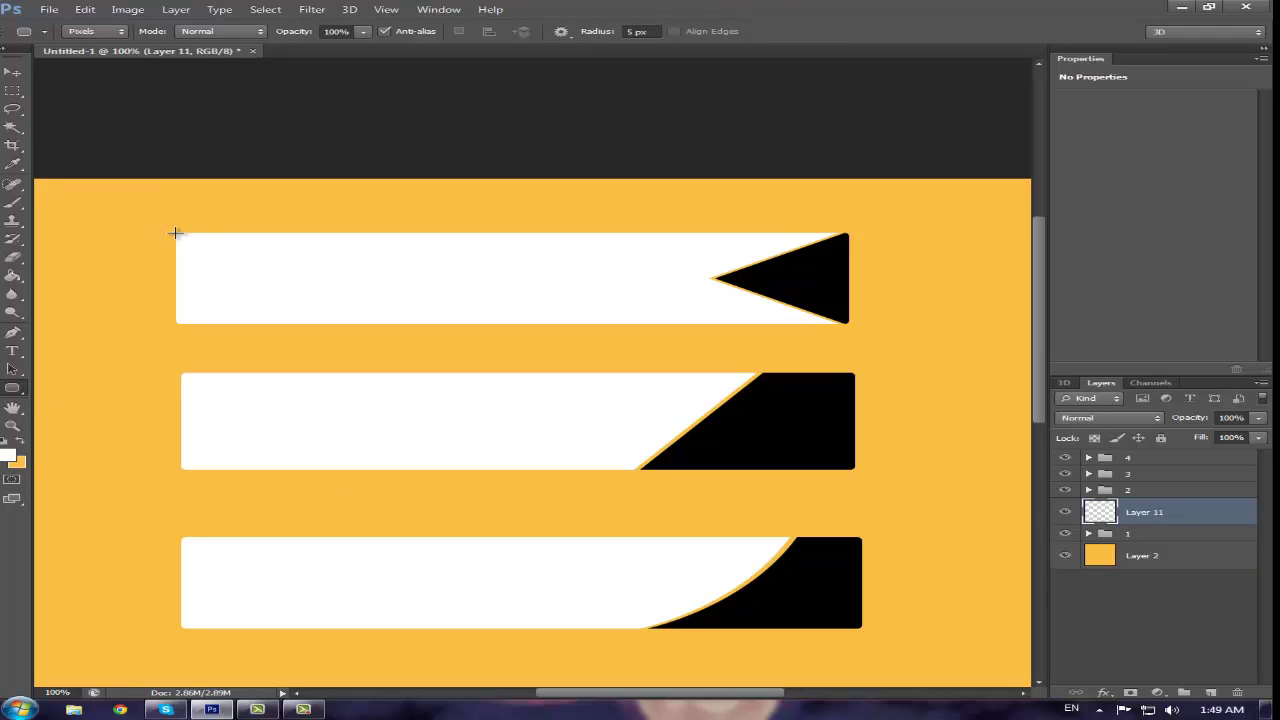
left_click_drag(175, 233, 848, 324)
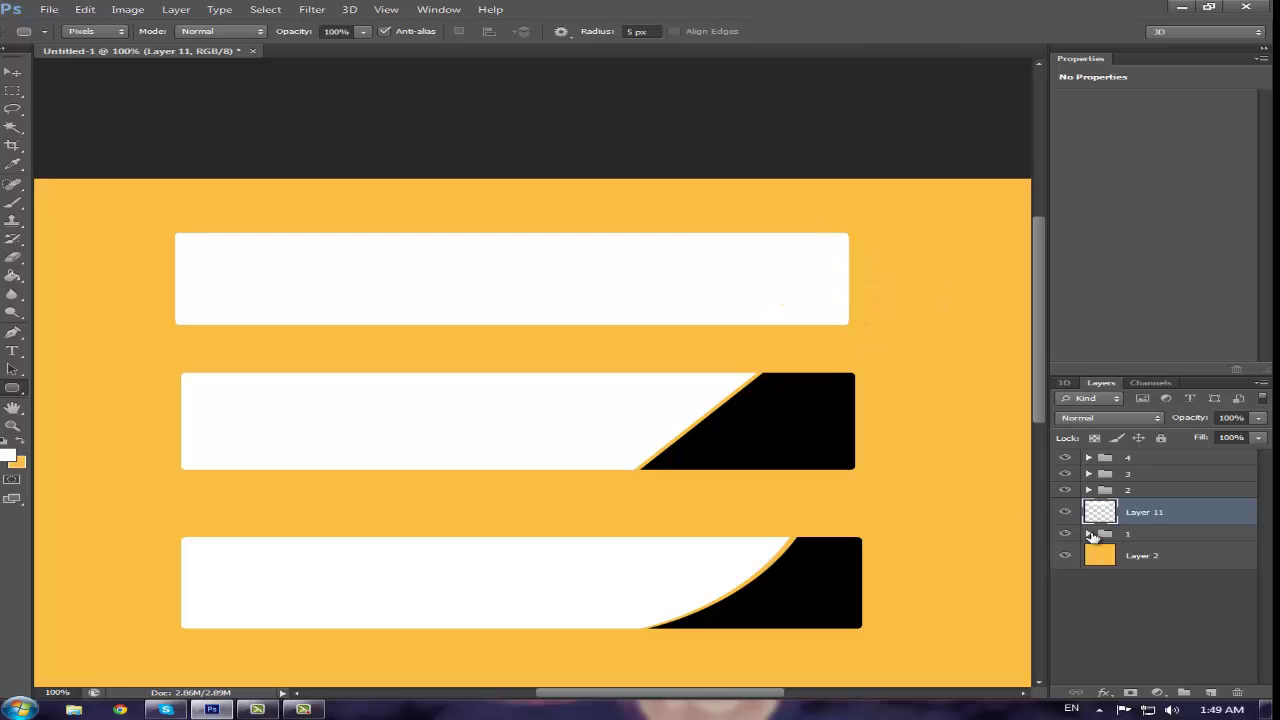
Delete group 1 beneath the new bar and make the new bar's layer active
left_click(1095, 536)
key("ctrl+e")
right_click(12, 389)
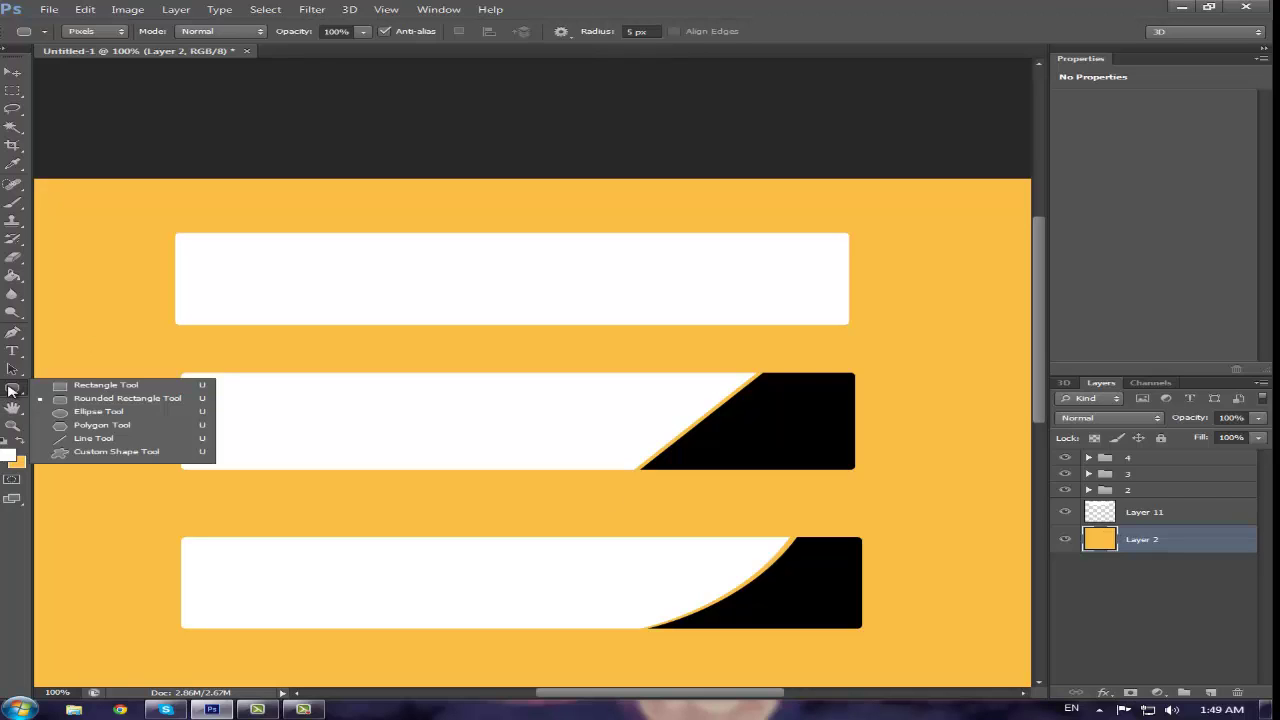
left_click(8, 390)
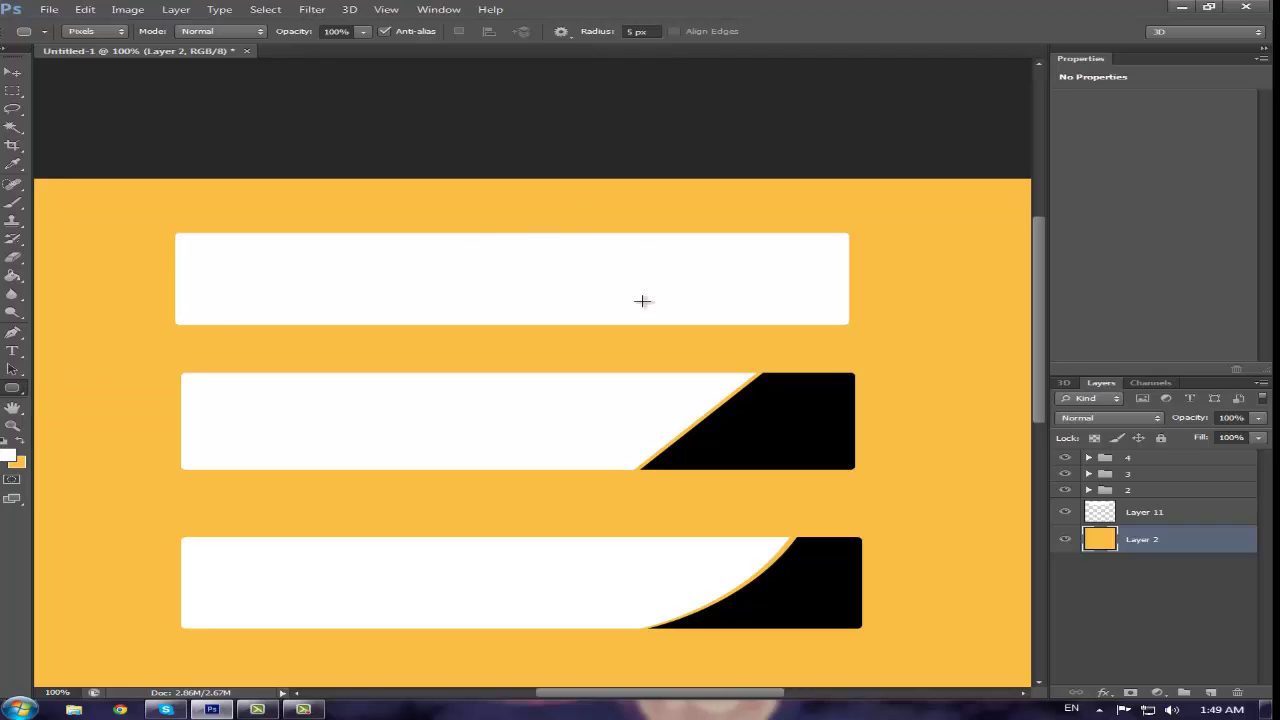
left_click(1117, 515)
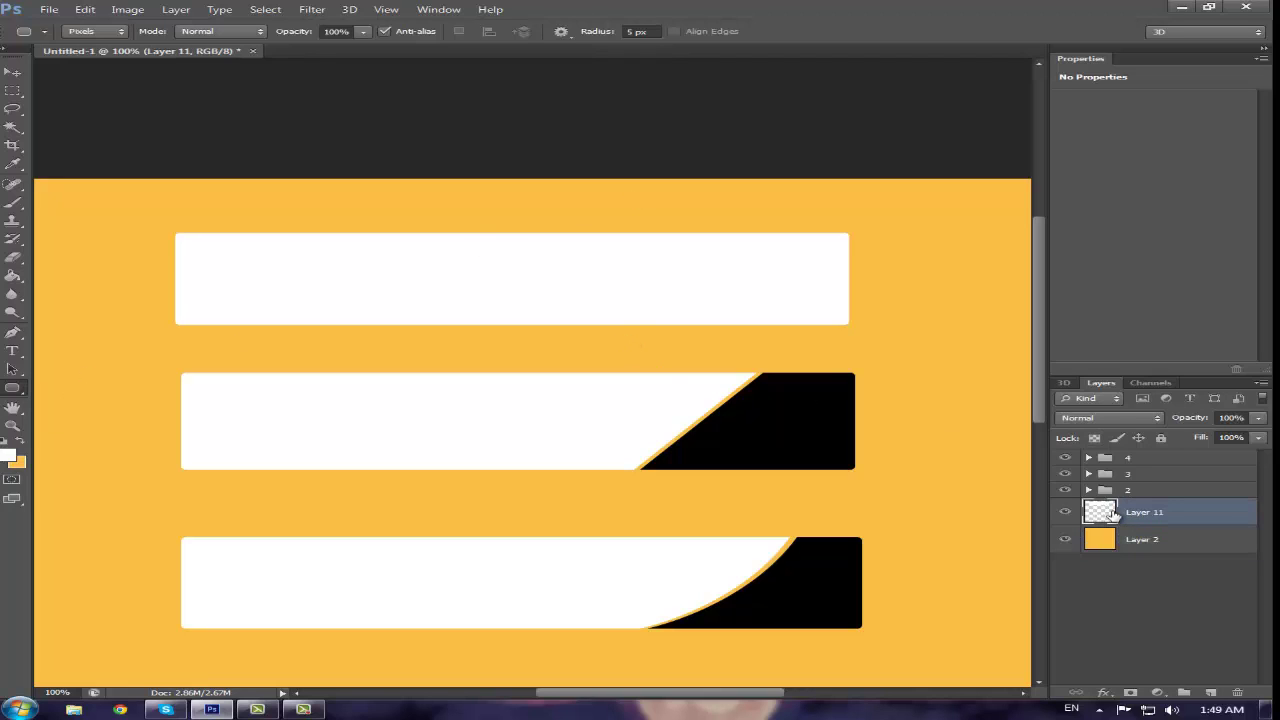
left_click(1066, 514)
left_click(1066, 514)
Show the rulers and place a horizontal guide through the topmost bar's middle and two vertical guides near its right end
key("ctrl+r")
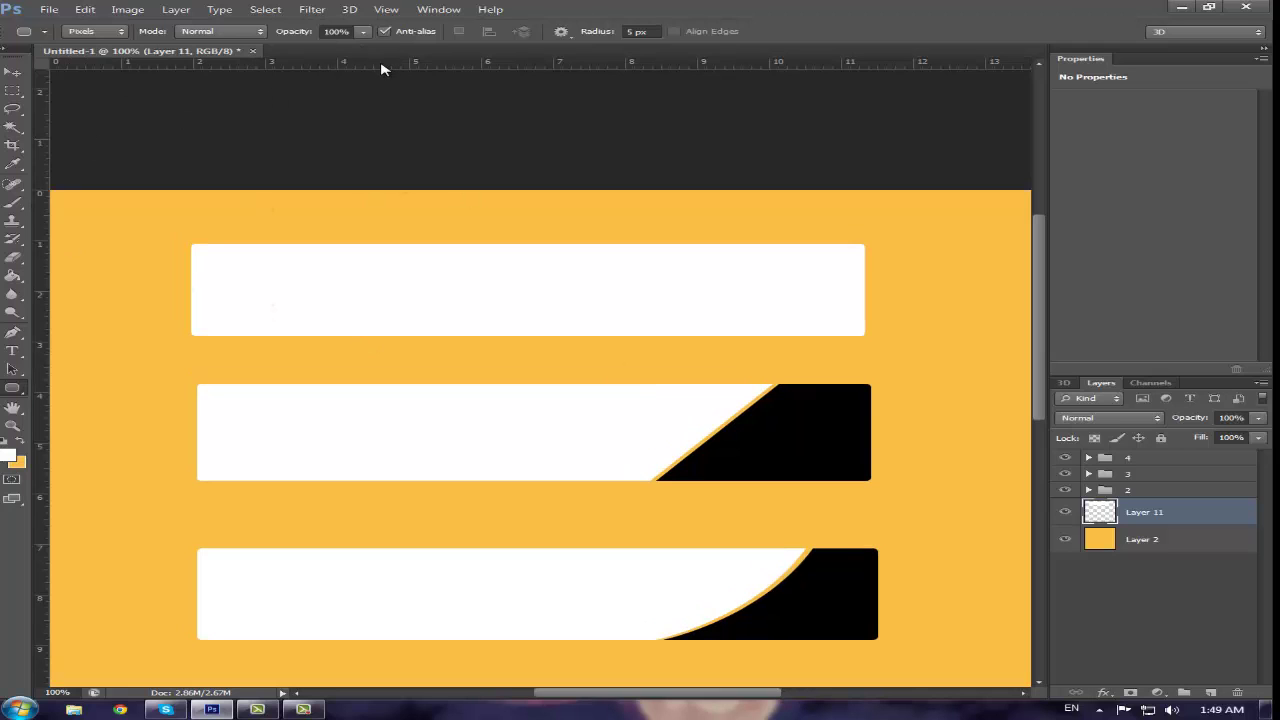
left_click_drag(381, 68, 441, 290)
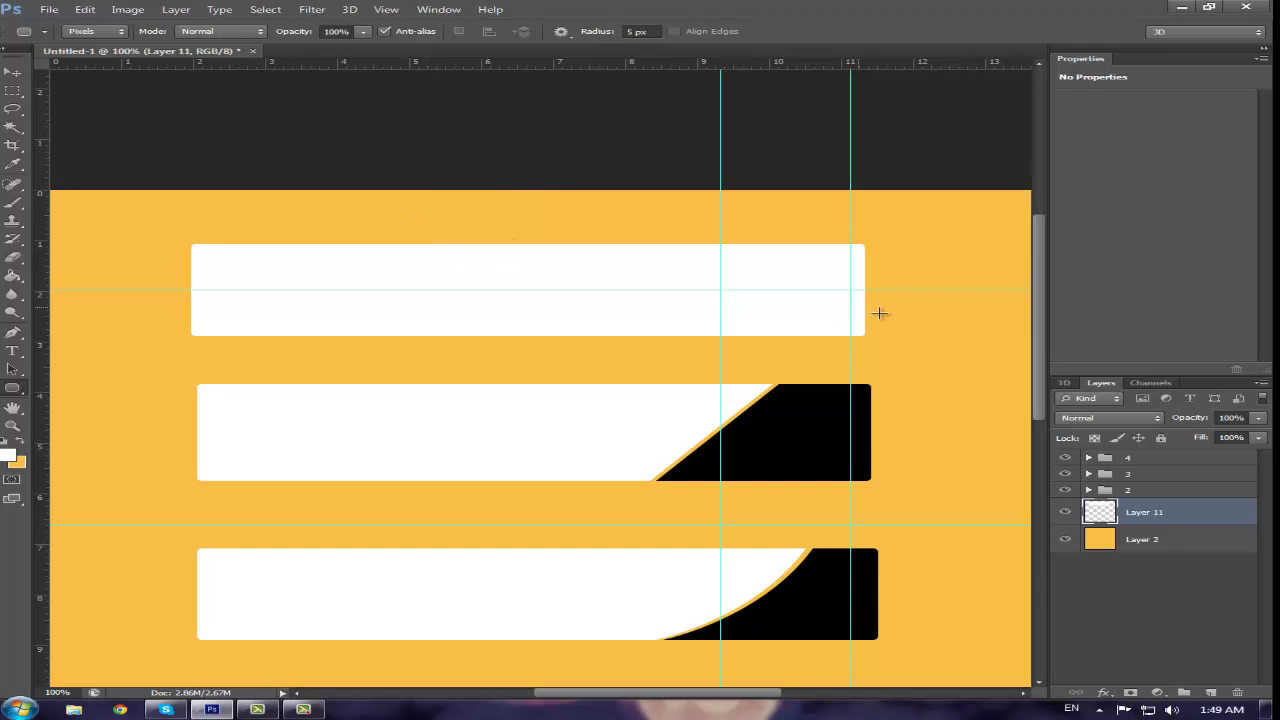
left_click(6, 75)
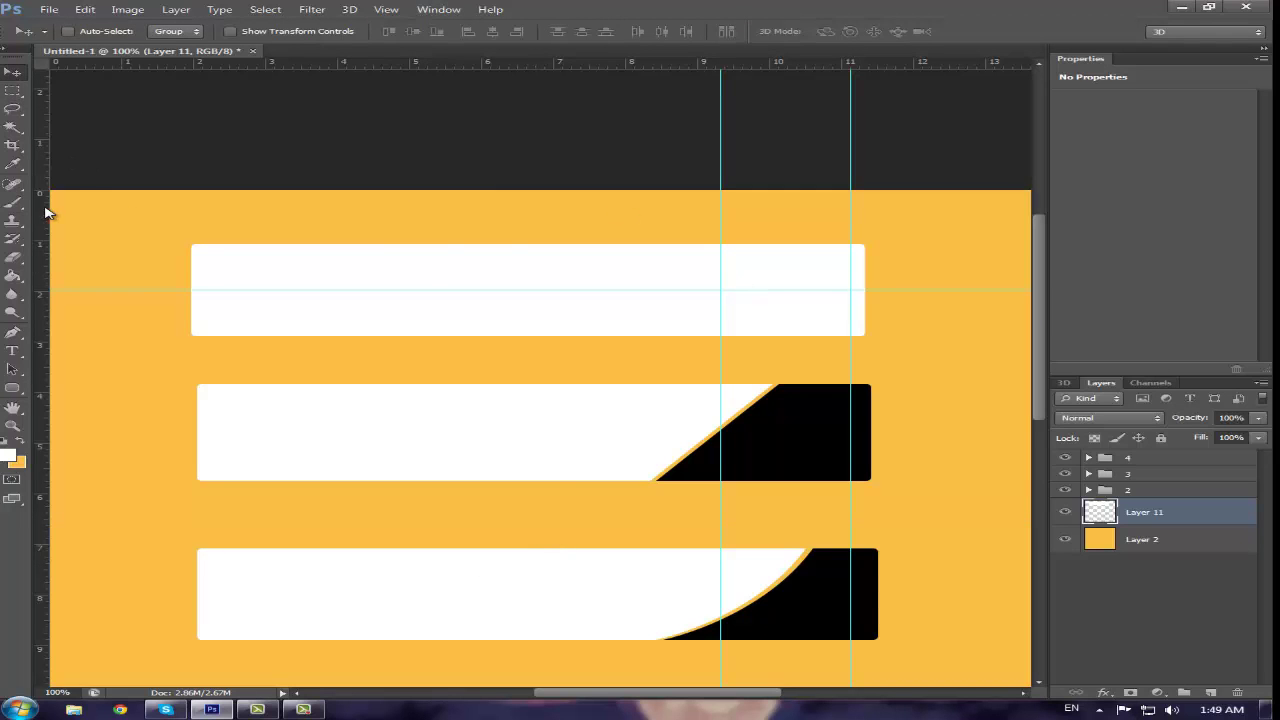
left_click_drag(47, 212, 838, 330)
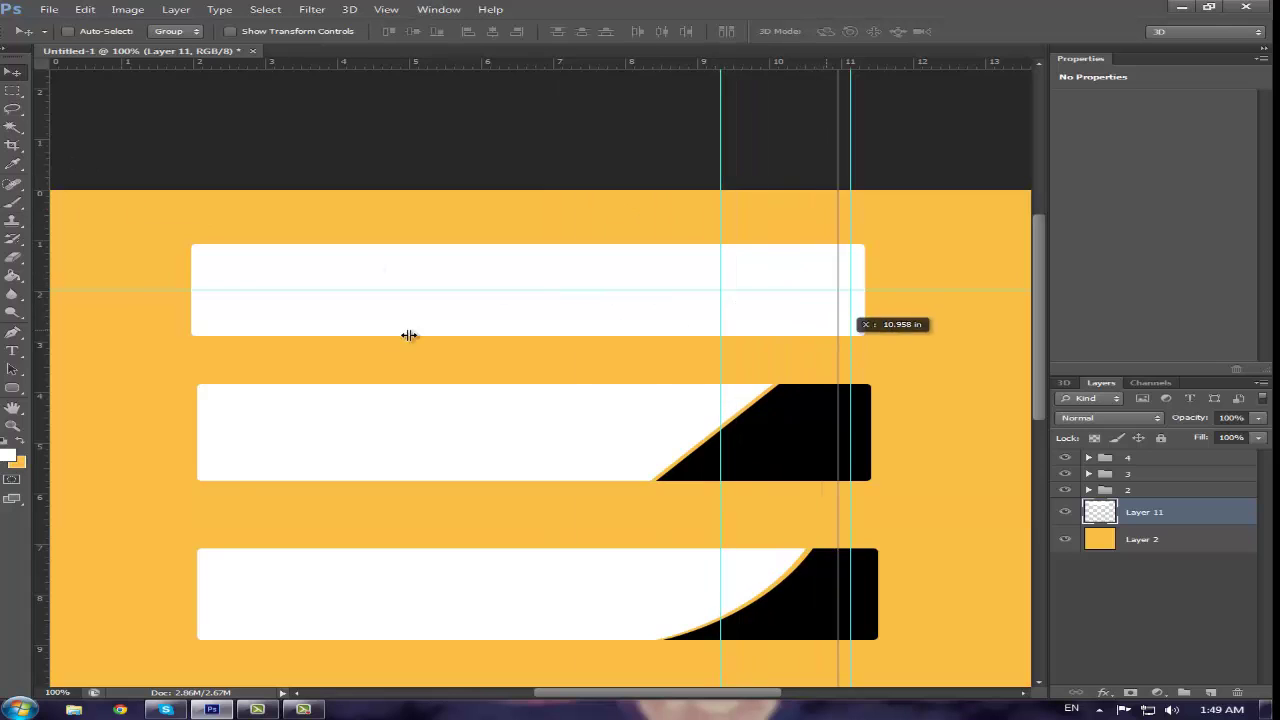
left_click_drag(409, 335, 20, 322)
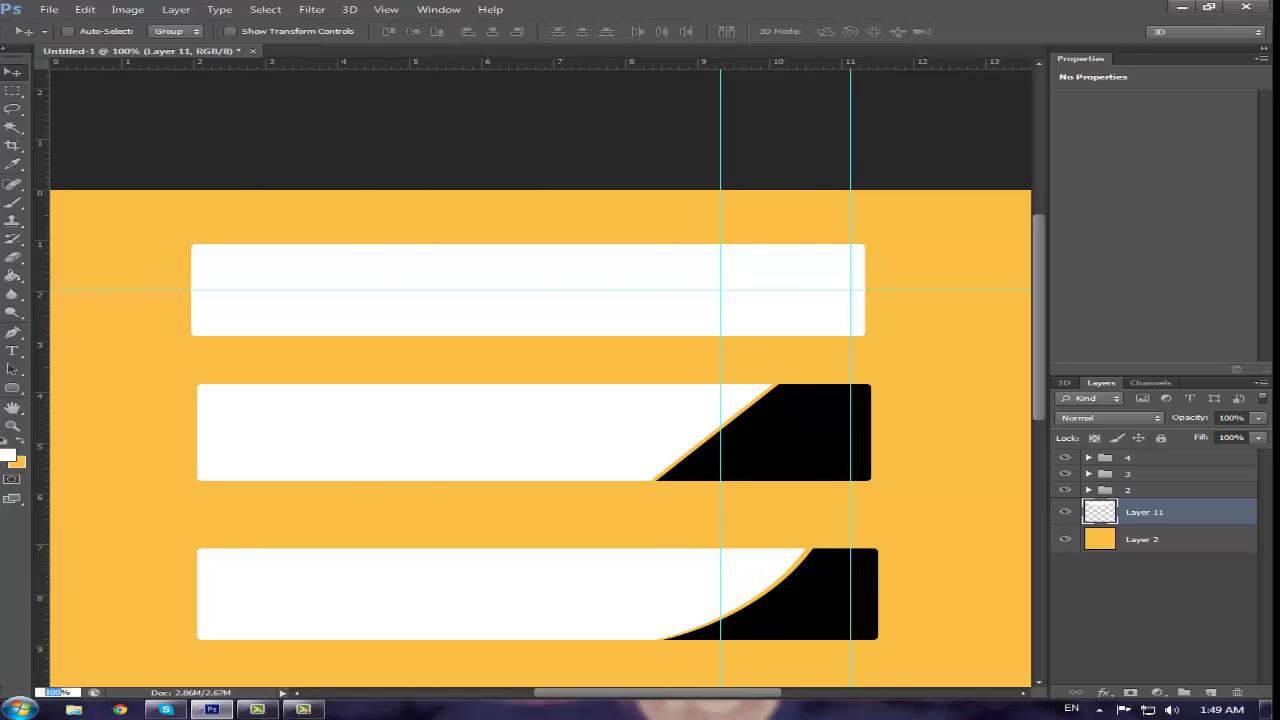
At 300% zoom, align the outer vertical guide with the start of the bar's rounded corners and move the inner guide closer to it
key("Return")
scroll(709, 526, "up", 5)
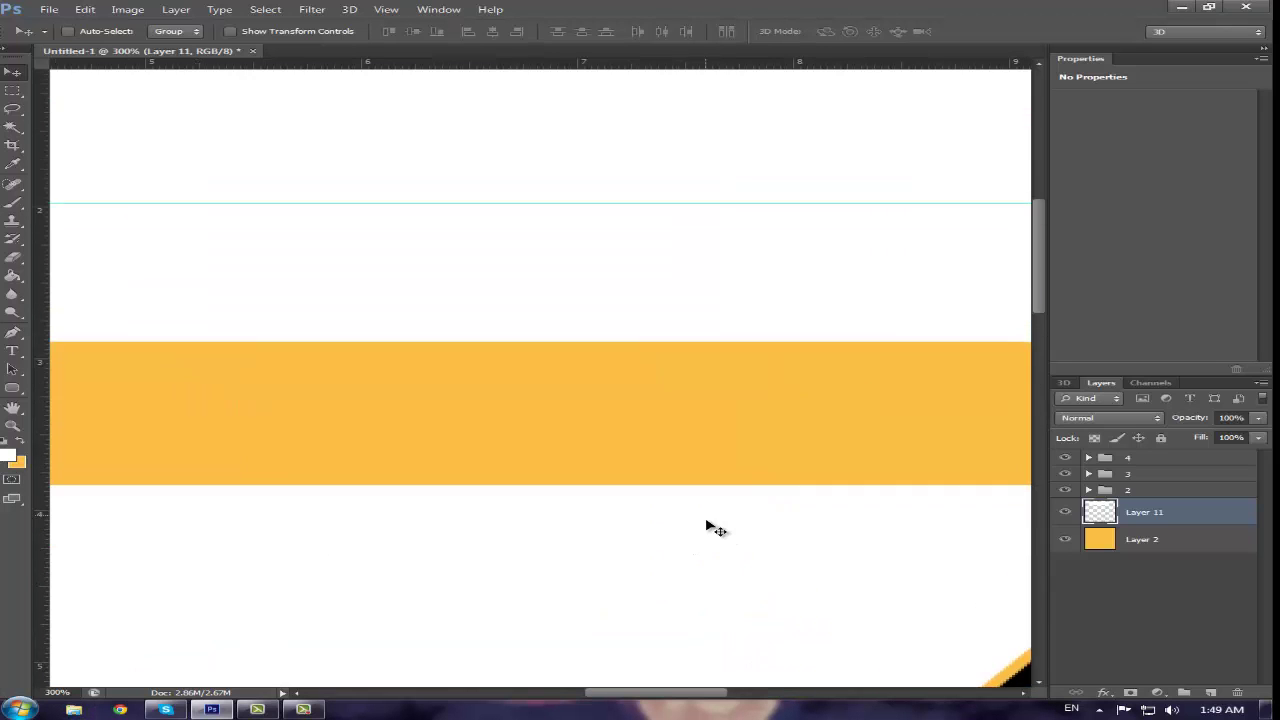
left_click_drag(684, 695, 814, 695)
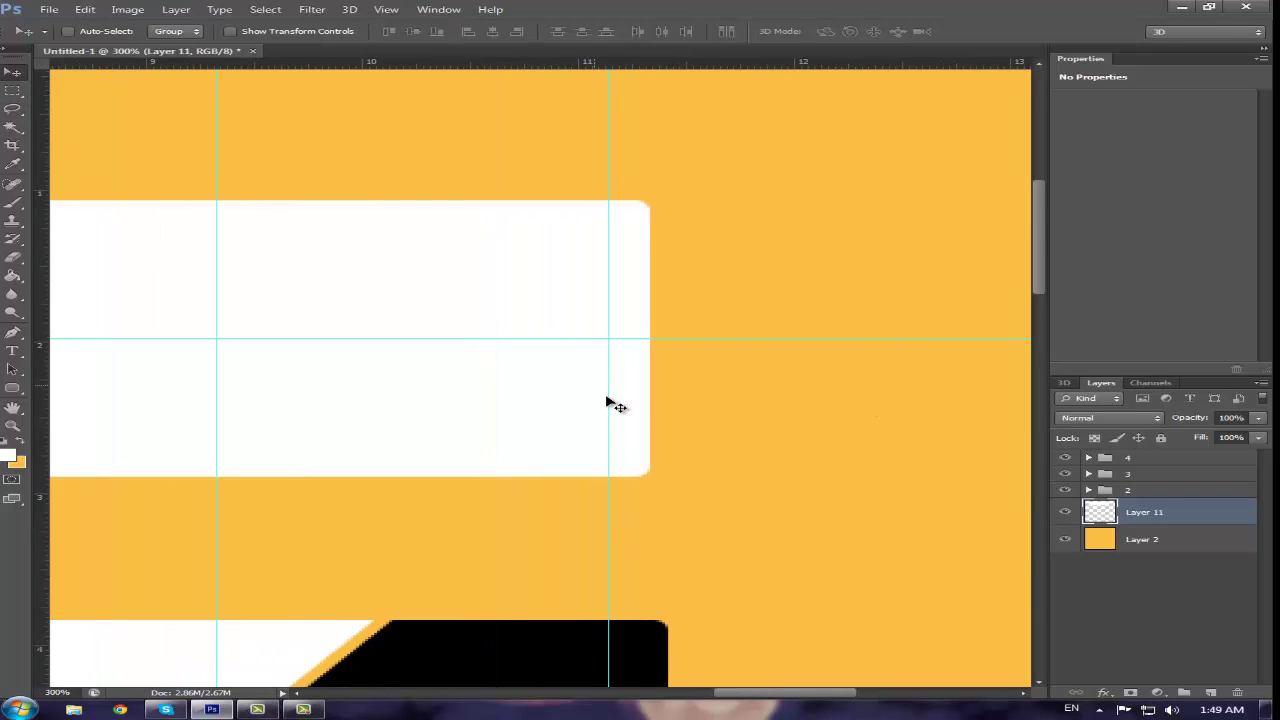
left_click_drag(610, 400, 638, 407)
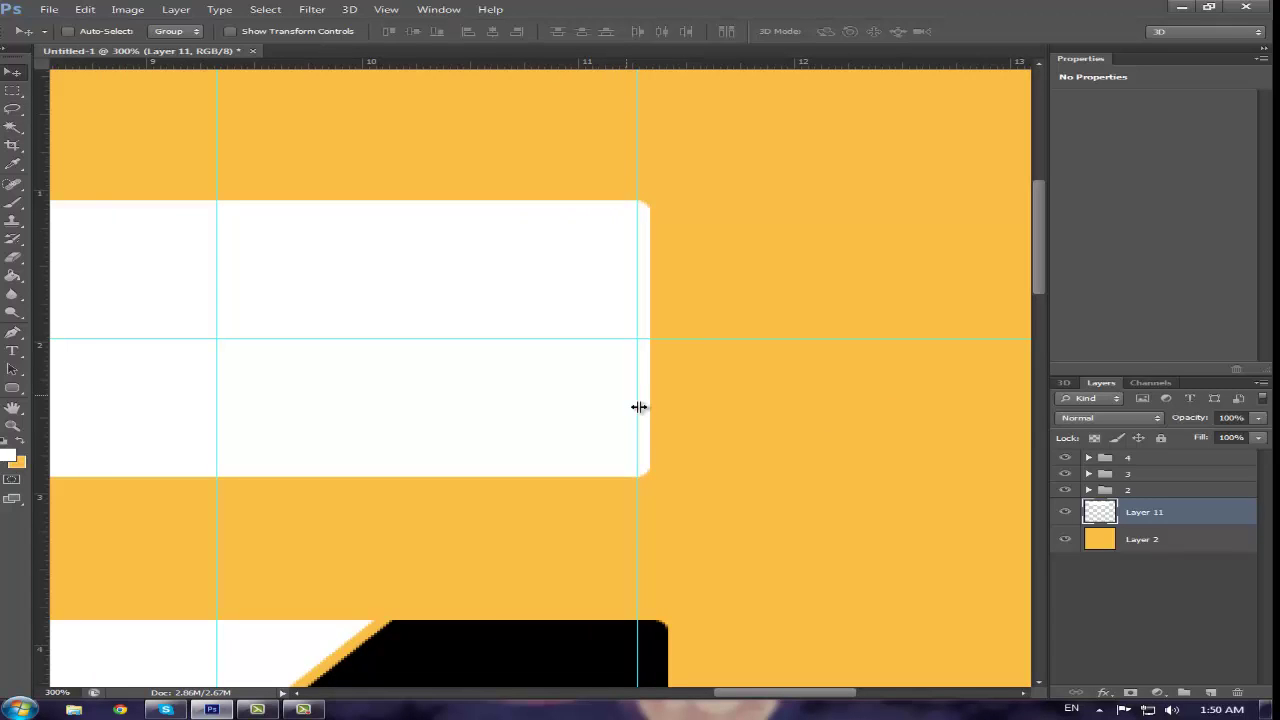
left_click_drag(642, 407, 641, 409)
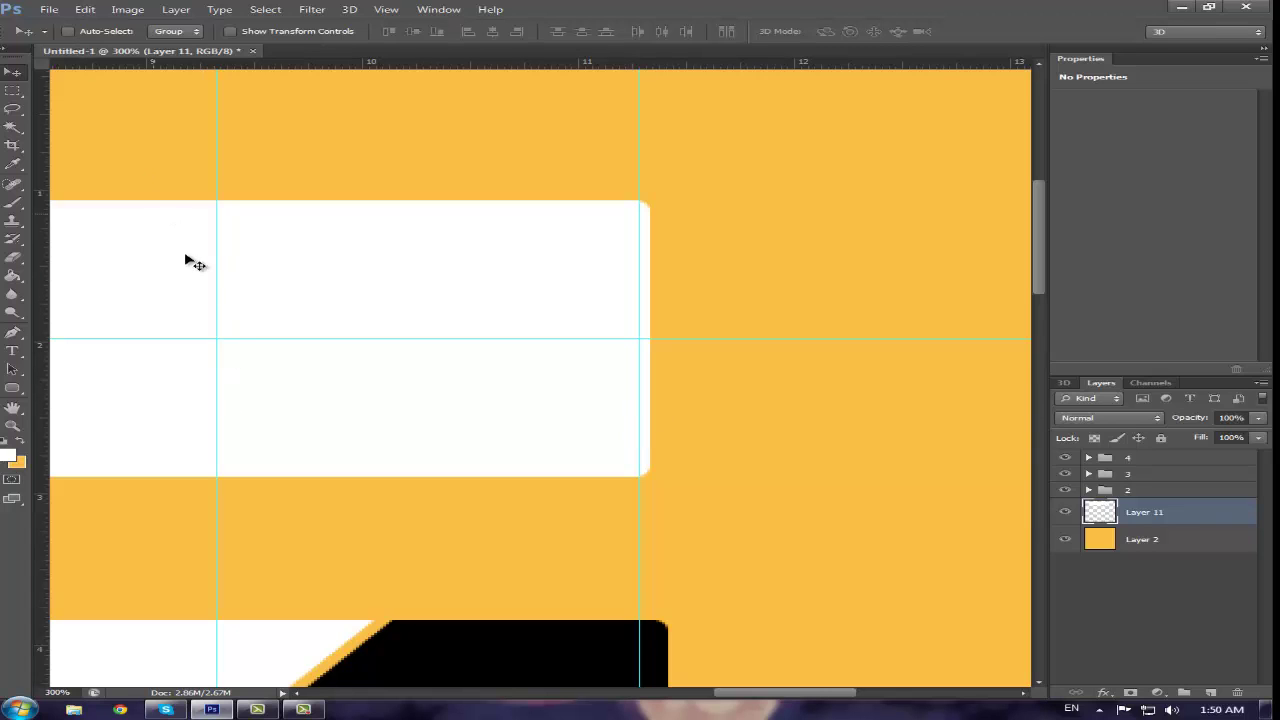
left_click_drag(219, 290, 332, 304)
left_click(46, 690)
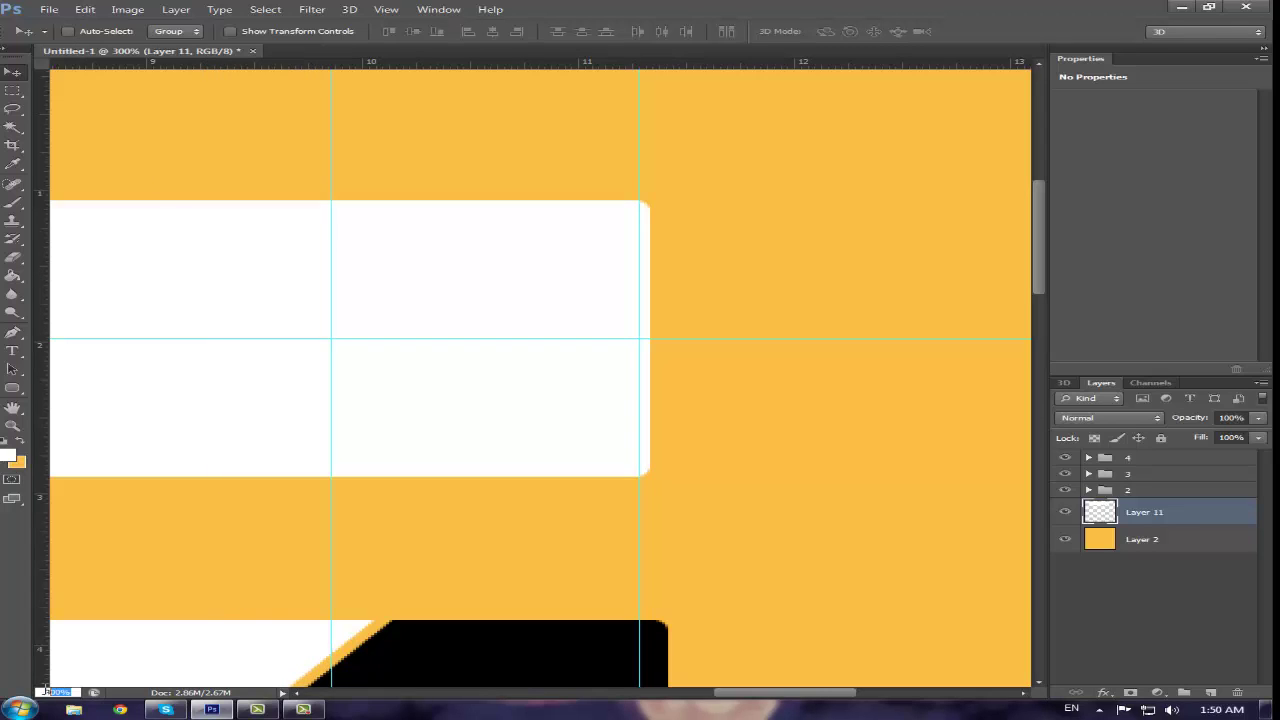
key("Return")
With the Pen tool in Path mode, start a path from the bar's upper right corner to the inner guide crossing
left_click(13, 332)
left_click(95, 32)
left_click(98, 37)
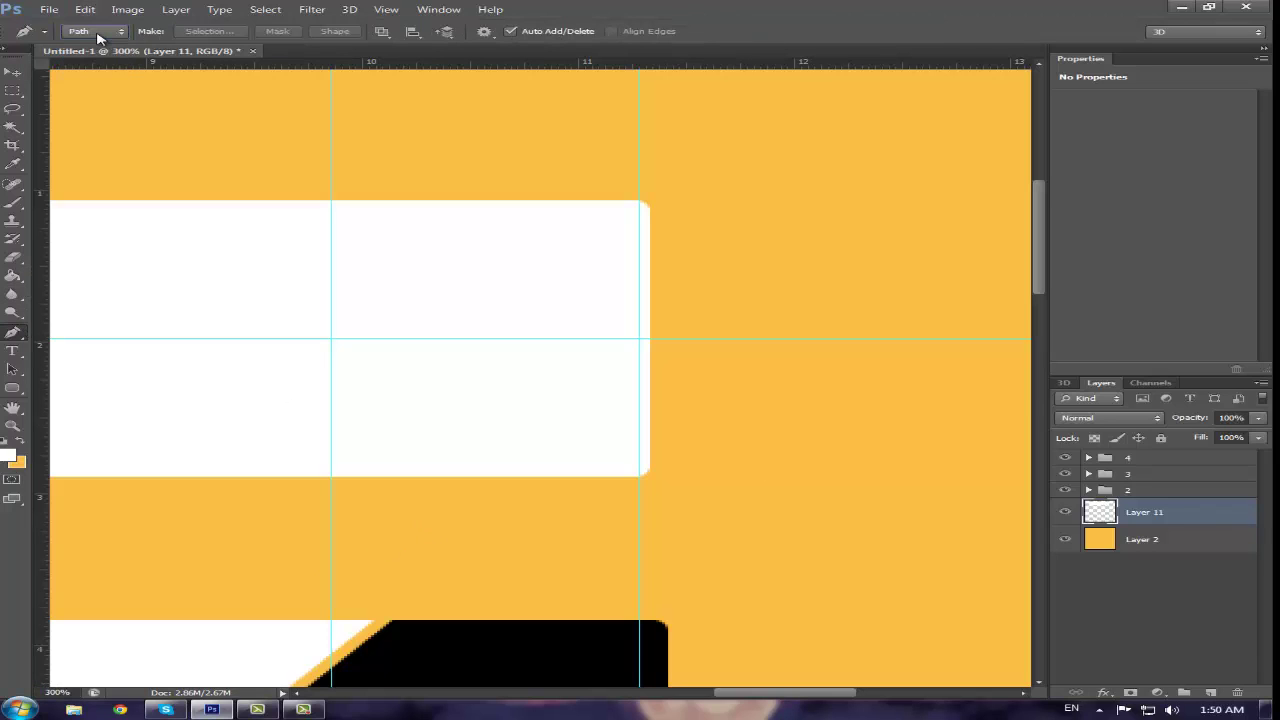
left_click(640, 201)
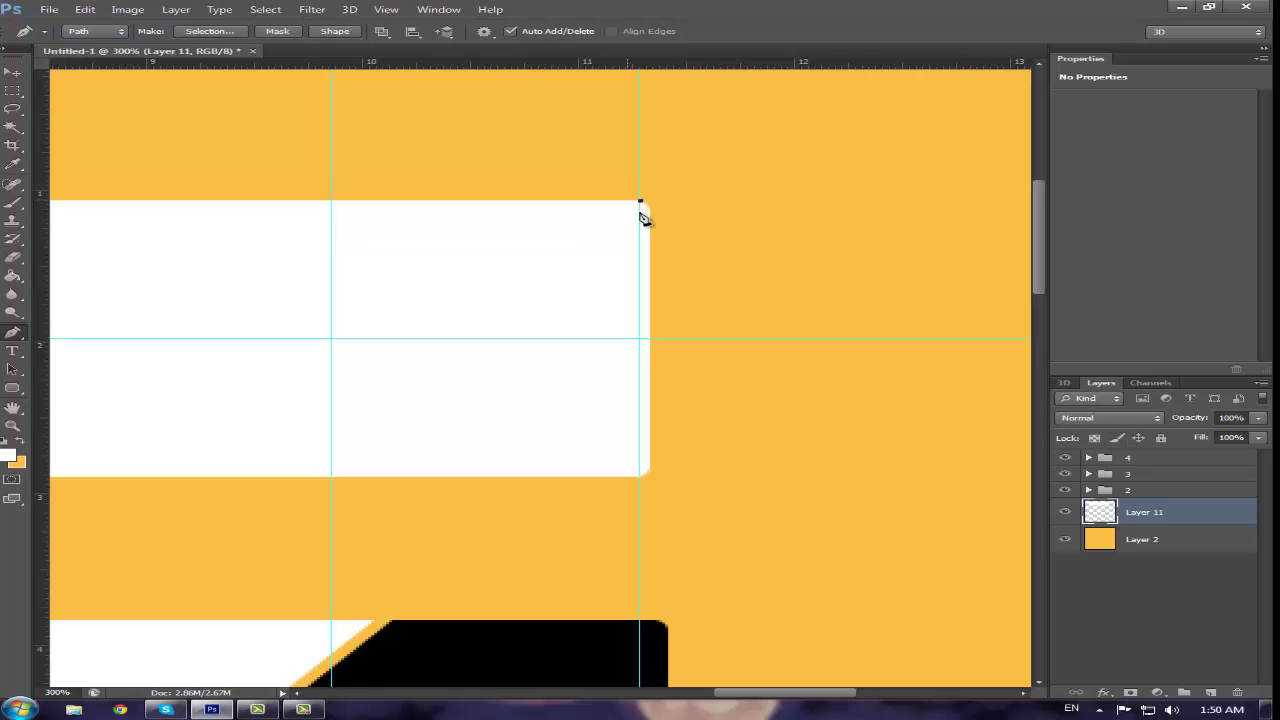
left_click(333, 340)
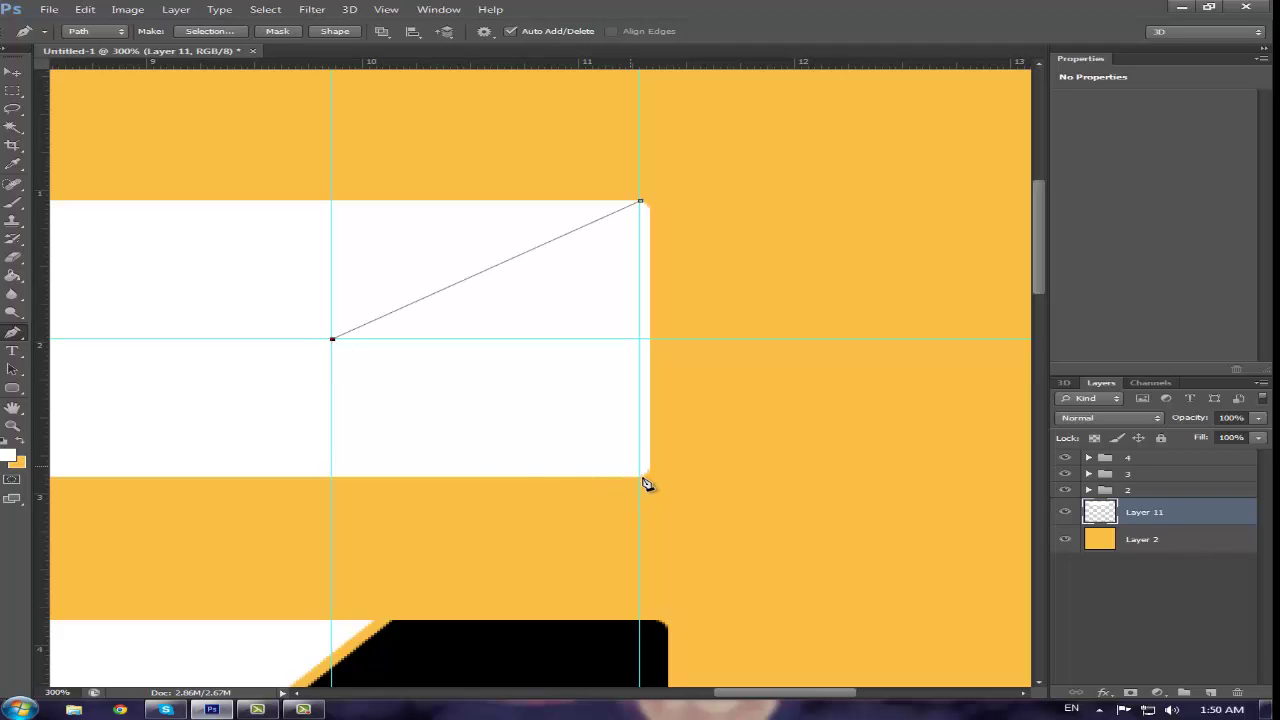
key("ctrl+z")
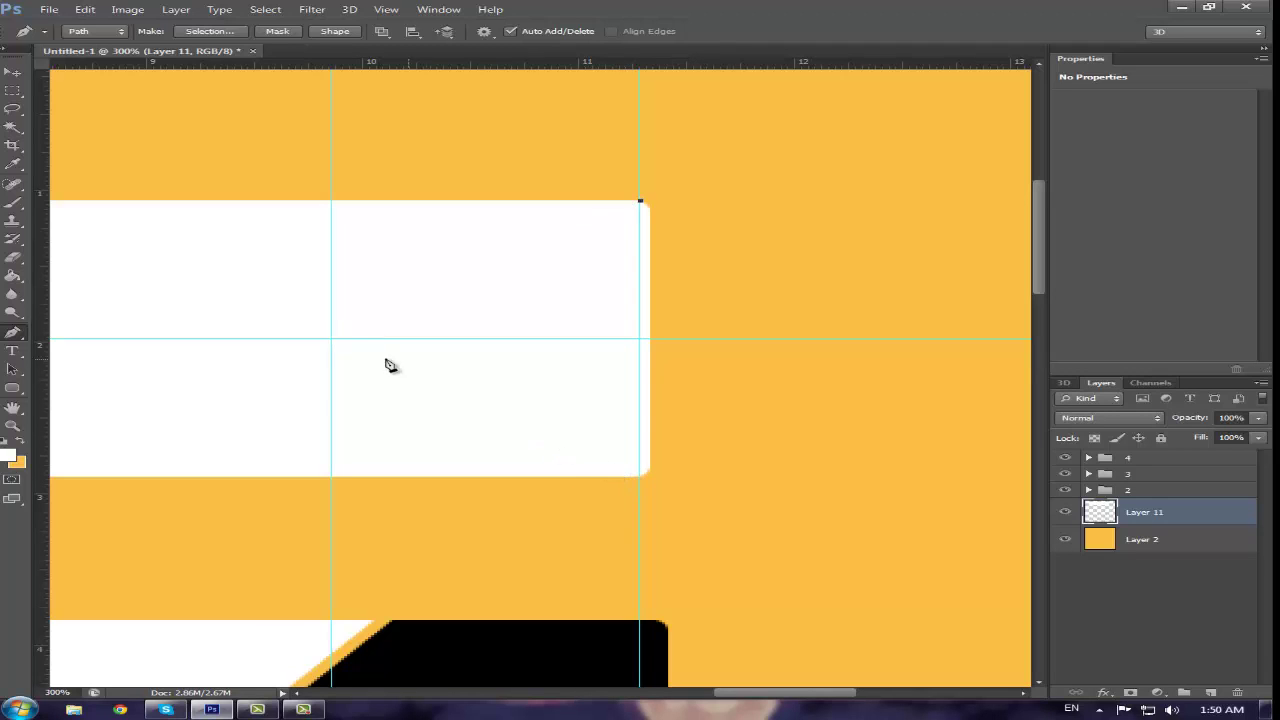
left_click(333, 340)
key("ctrl+z")
left_click(332, 339)
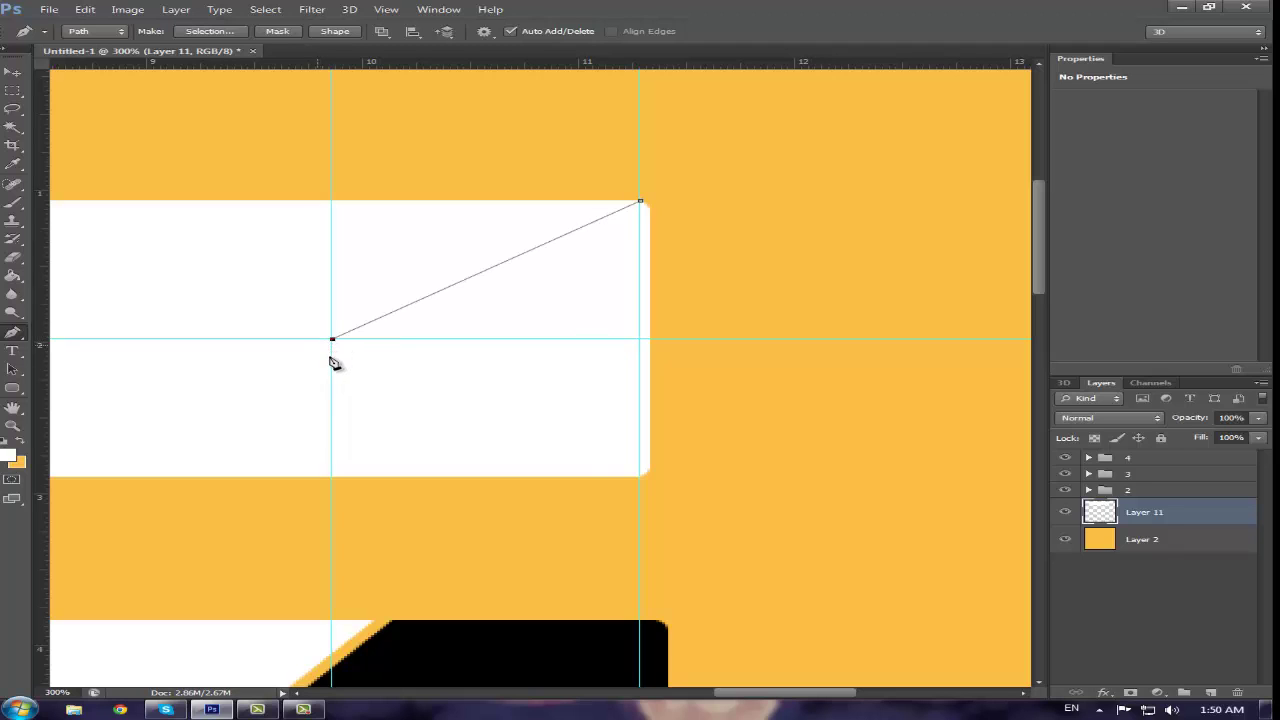
Continue the path to the bar's lower right corner and close it around the outside of the bar's end
left_click(640, 476)
left_click(755, 495)
left_click(788, 348)
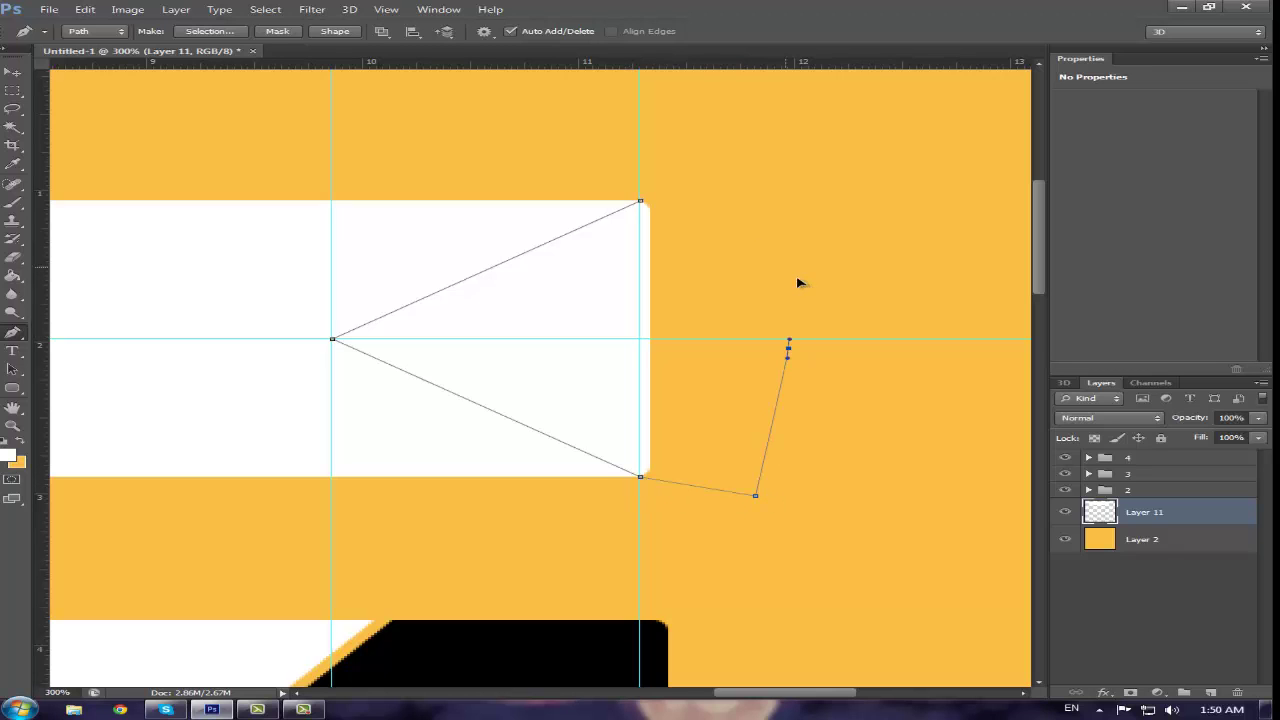
left_click(797, 278)
left_click(752, 246)
left_click(725, 194)
left_click(641, 201)
Convert the closed path into a new anti-aliased selection with a feather radius of 0 pixels
right_click(640, 288)
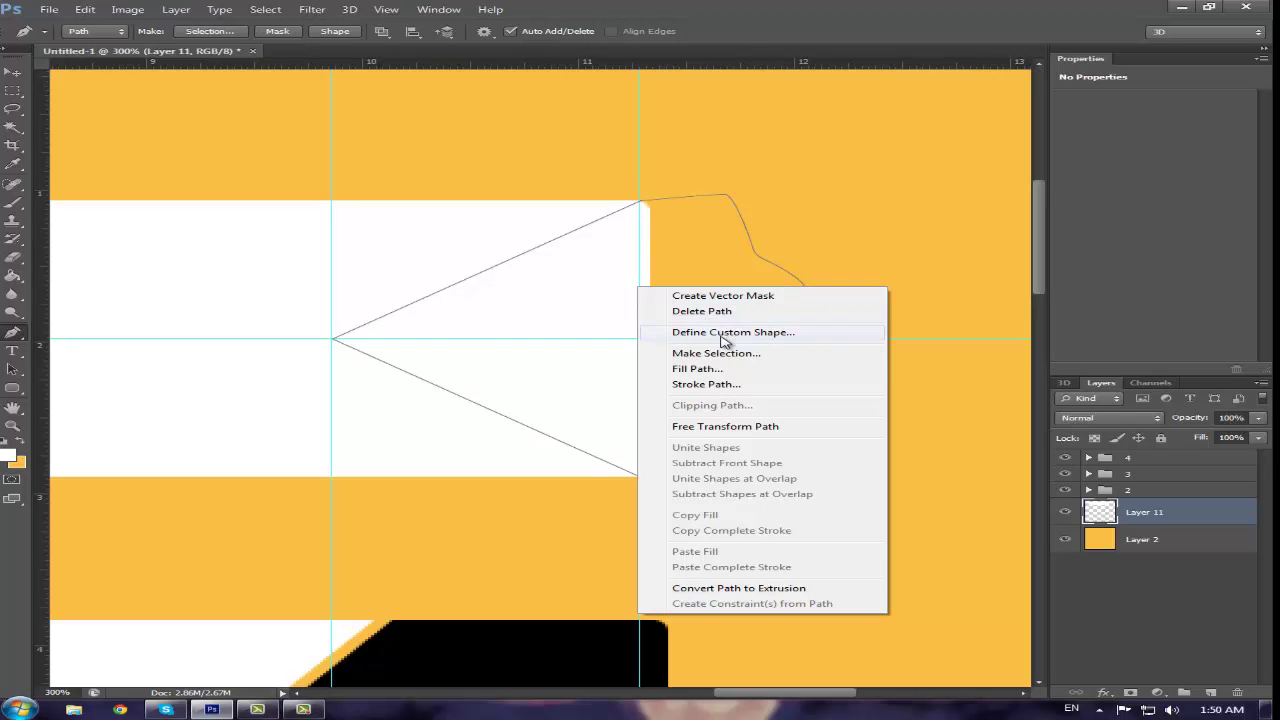
left_click(716, 354)
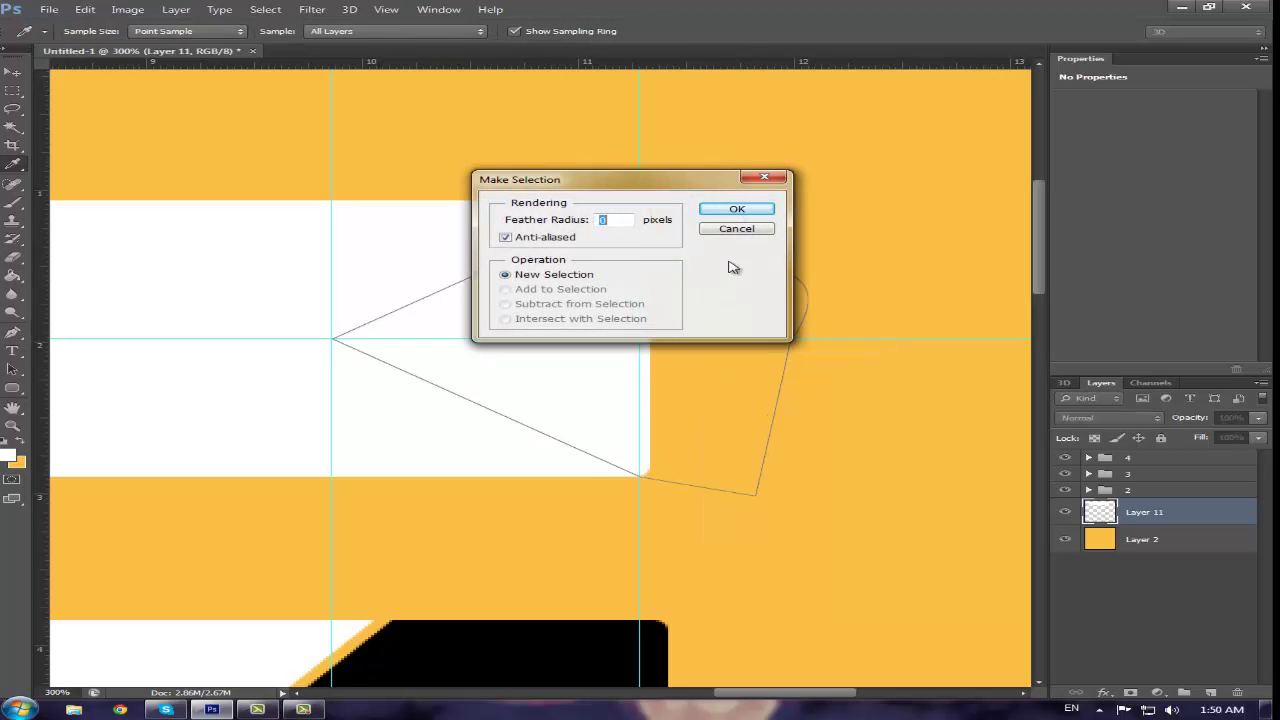
left_click(735, 210)
Nudge the selected triangular tip 3 px to the right to open a thin gap, and deselect it
left_click(12, 72)
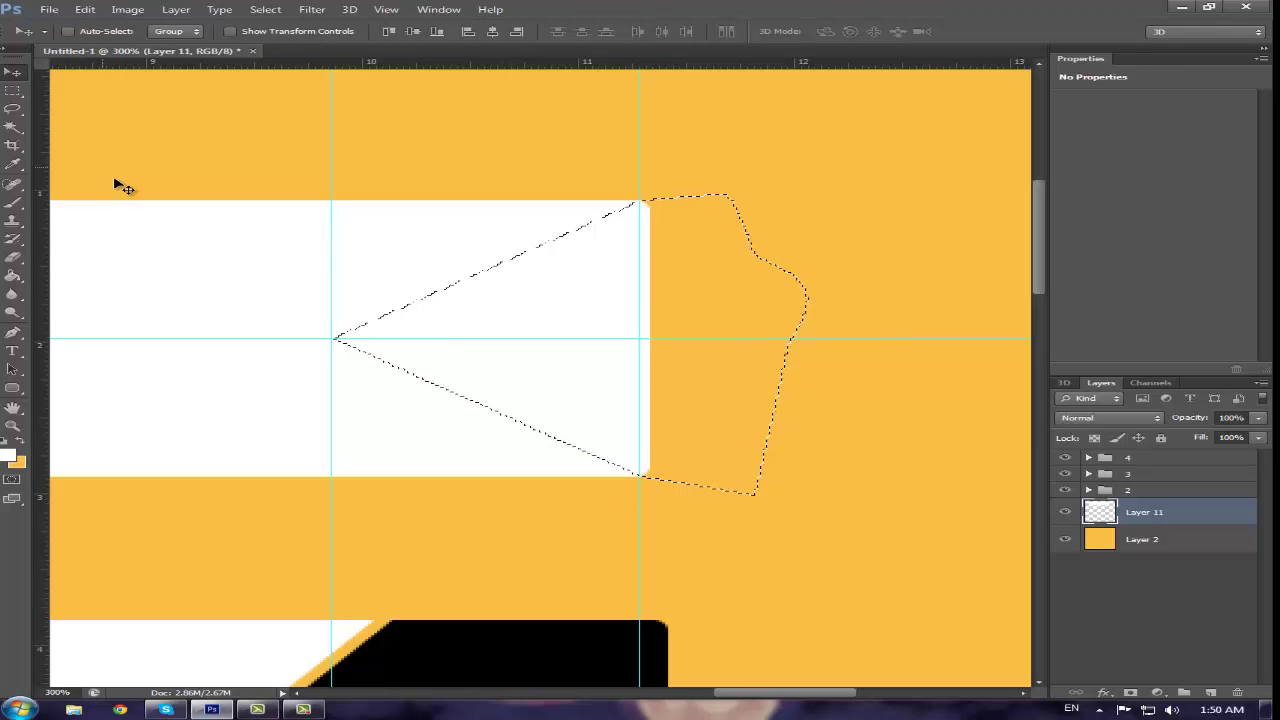
key("Right")
key("Right")
key("Right")
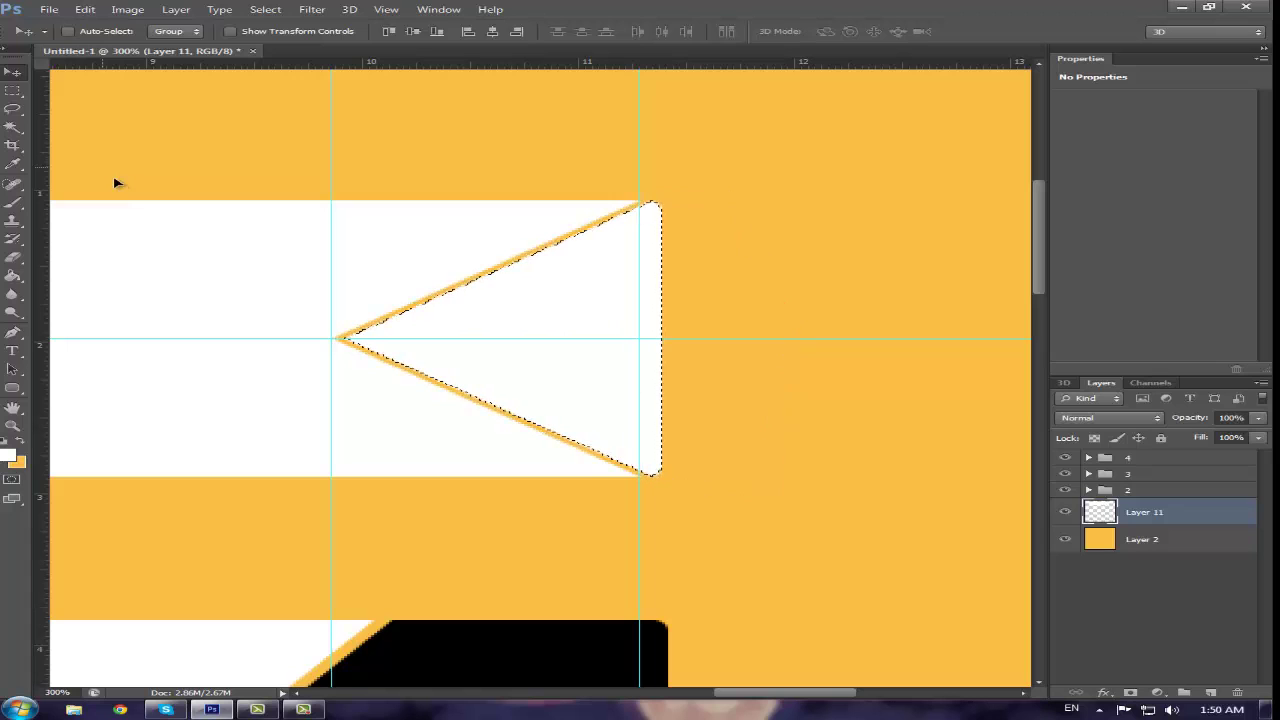
left_click(265, 9)
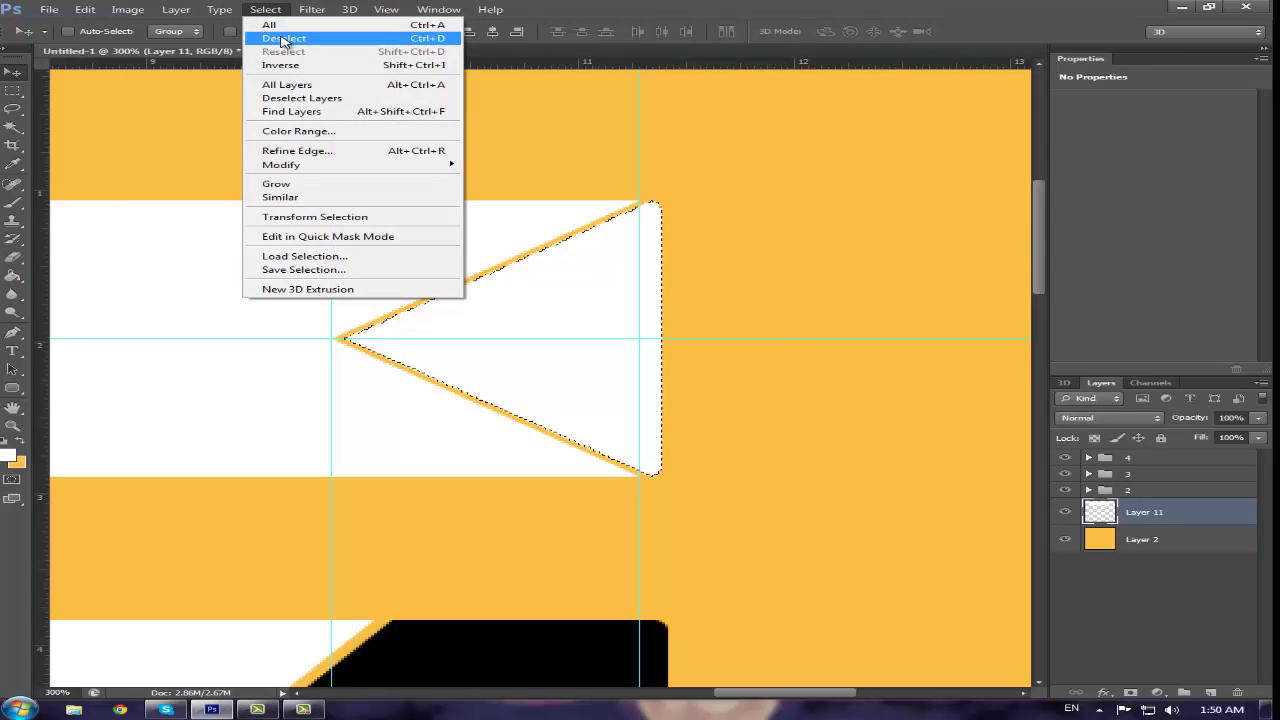
left_click(290, 38)
Return the view to 100% zoom and hide the rulers and guides
left_click(58, 692)
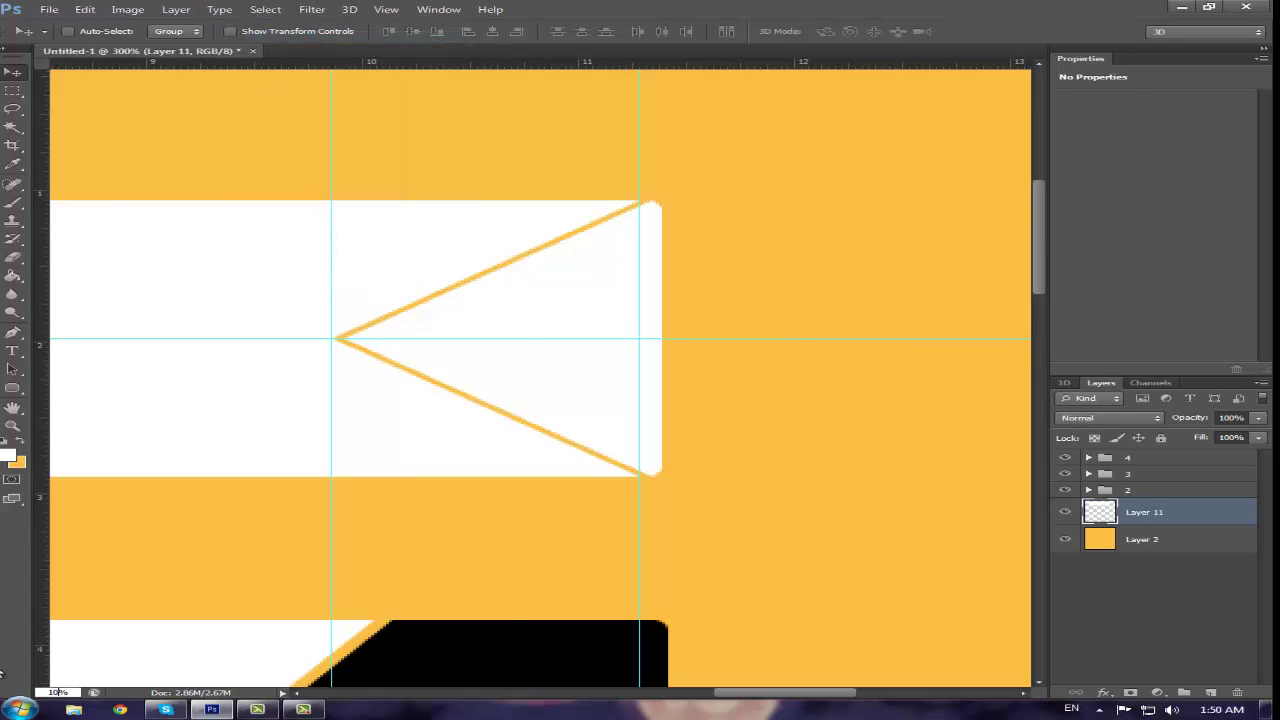
type("100")
key("Return")
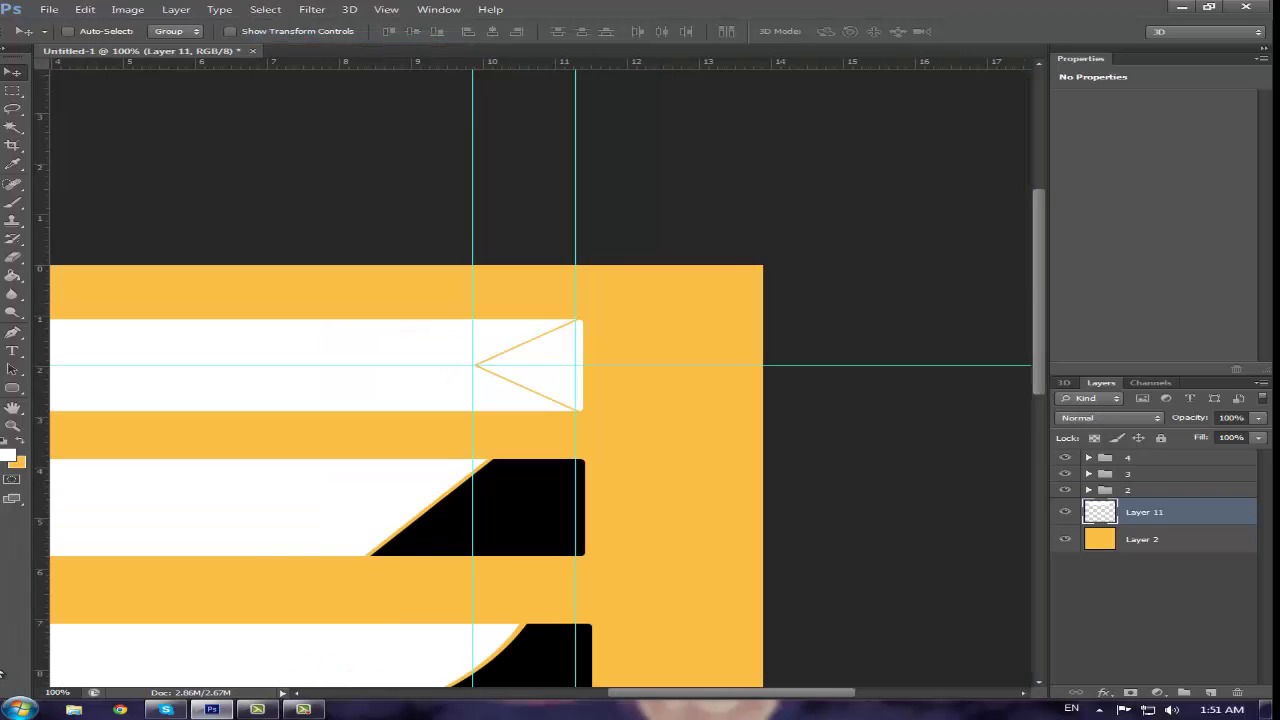
key("ctrl+r")
key("ctrl+semicolon")
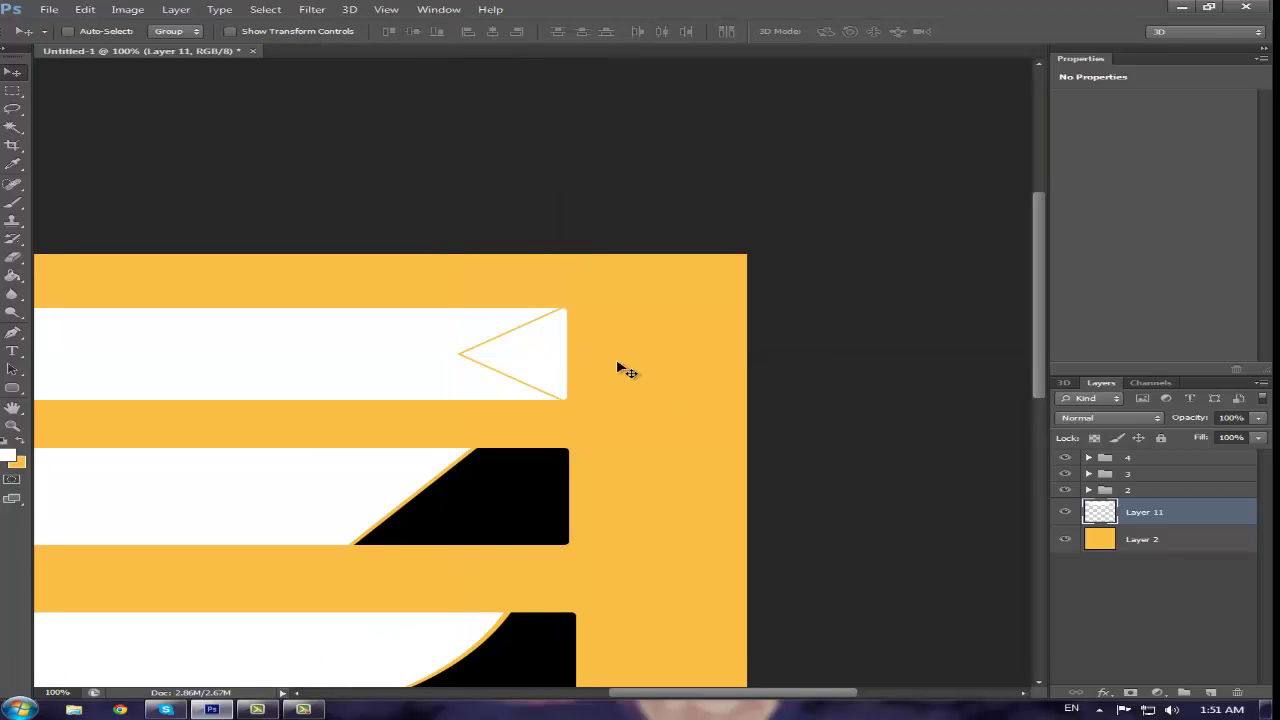
Select the top bar's triangular tip with the Magic Wand at tolerance 32 and copy it to a new layer
left_click(13, 127)
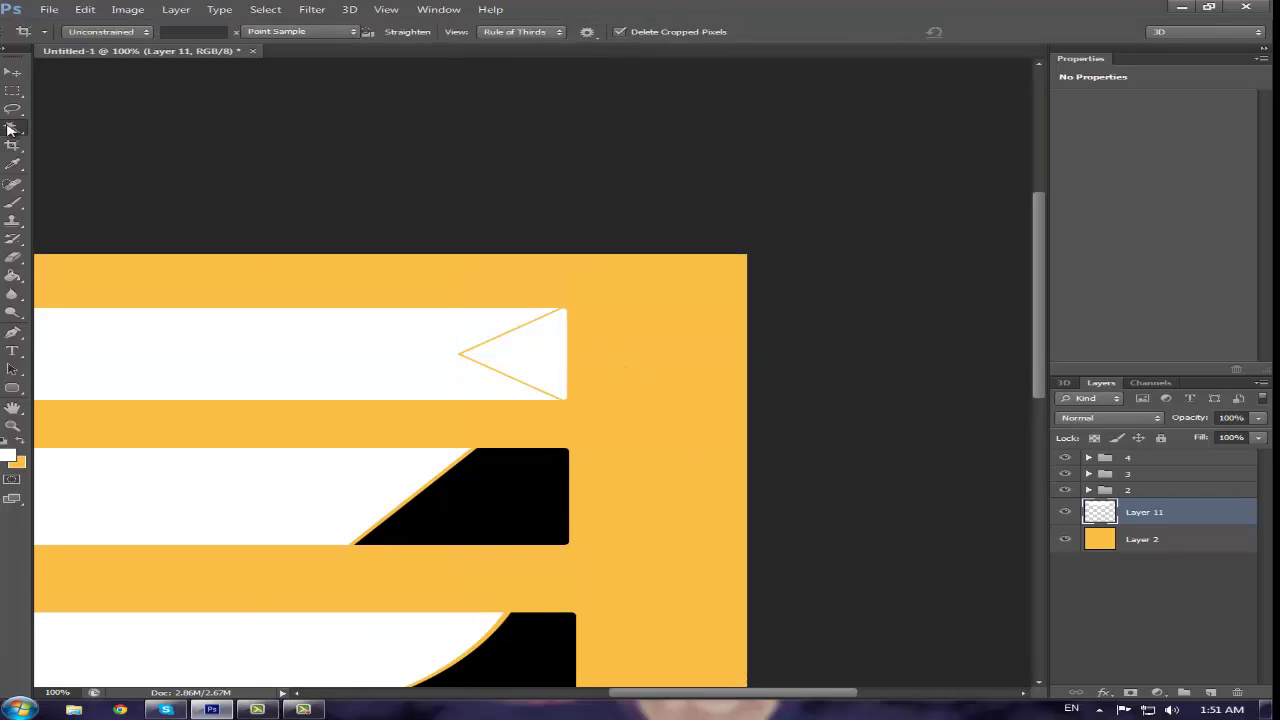
left_click(66, 141)
left_click(541, 364)
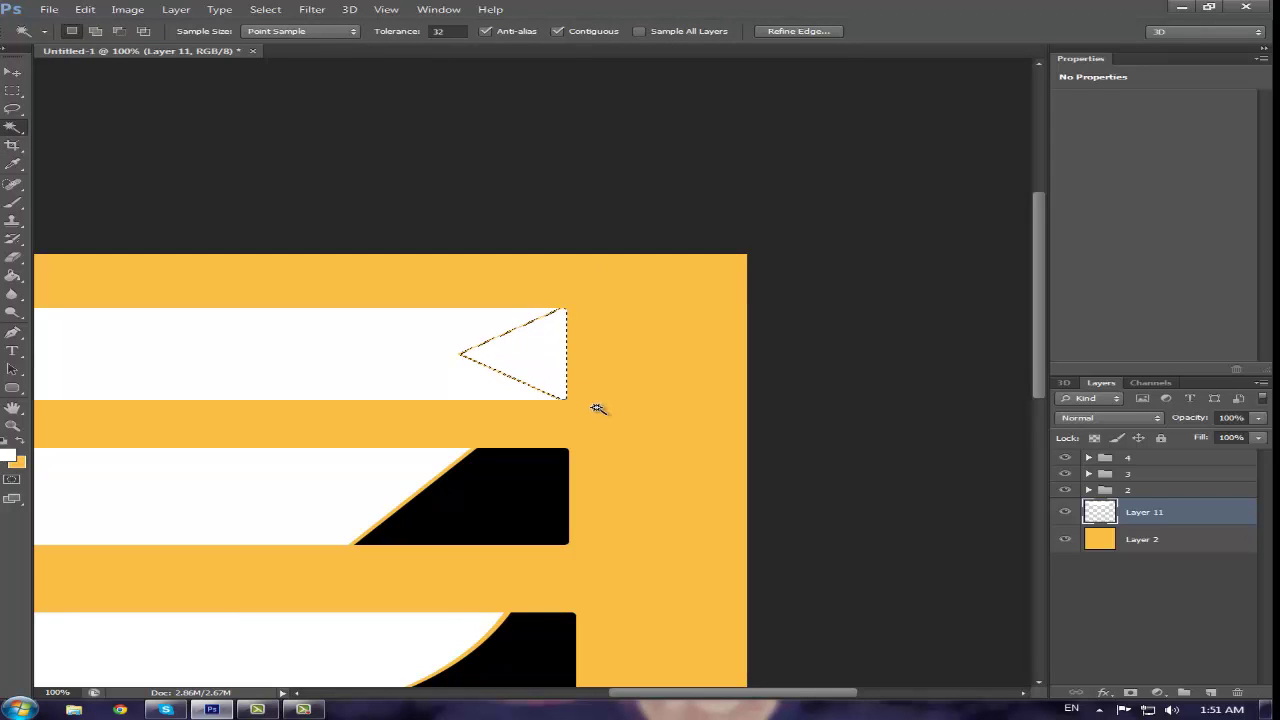
key("ctrl+j")
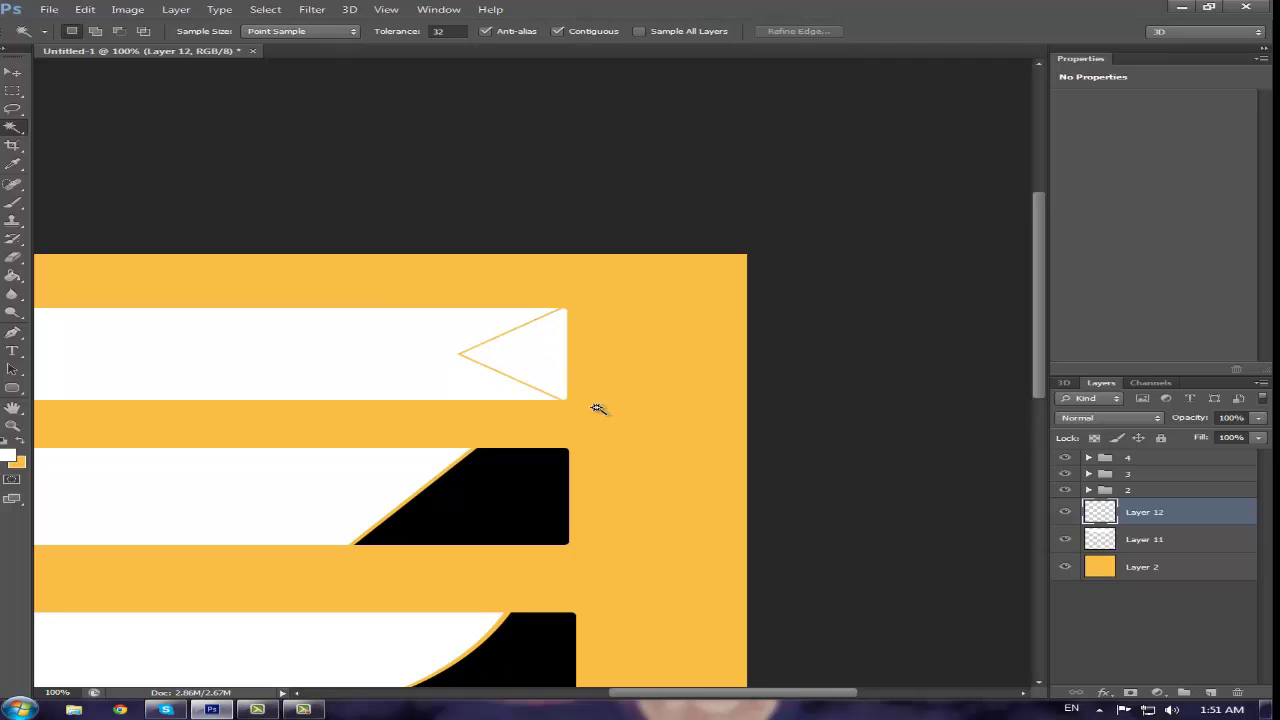
Remove the original triangular tip from Layer 11, clear the selection, and check the copied tip's layer by toggling its visibility
left_click(1106, 539)
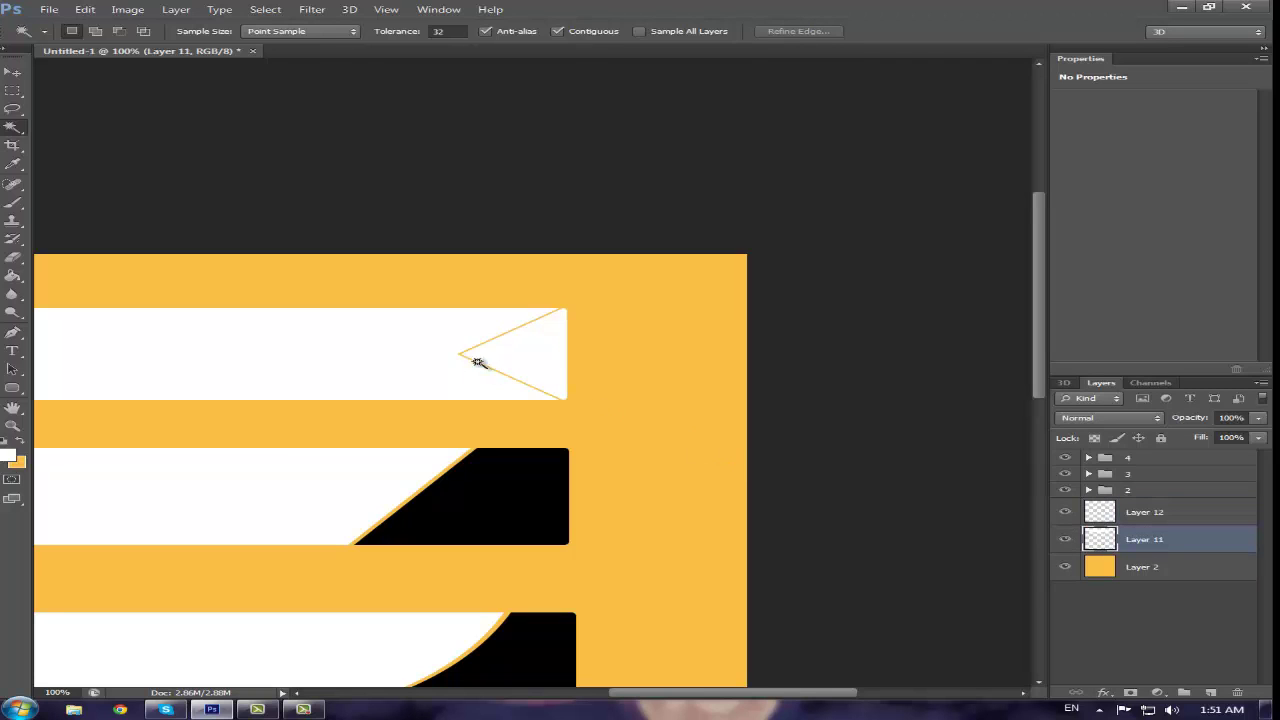
left_click(550, 362)
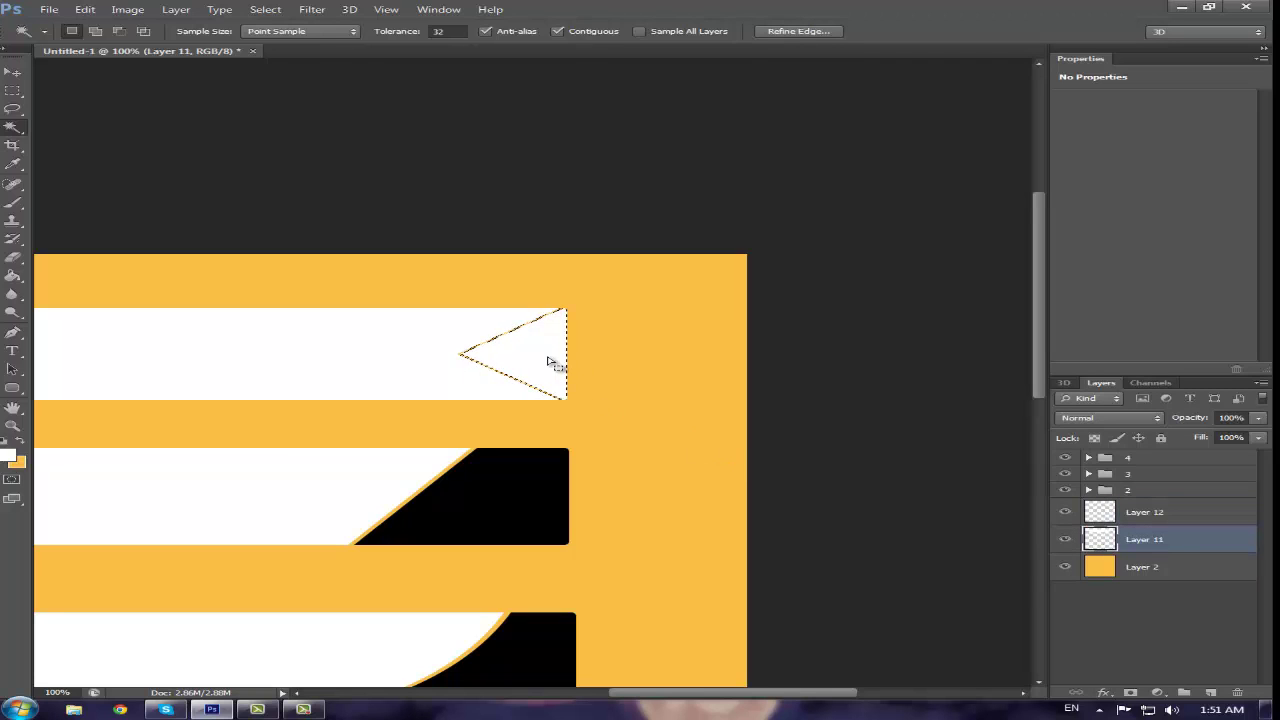
left_click(264, 9)
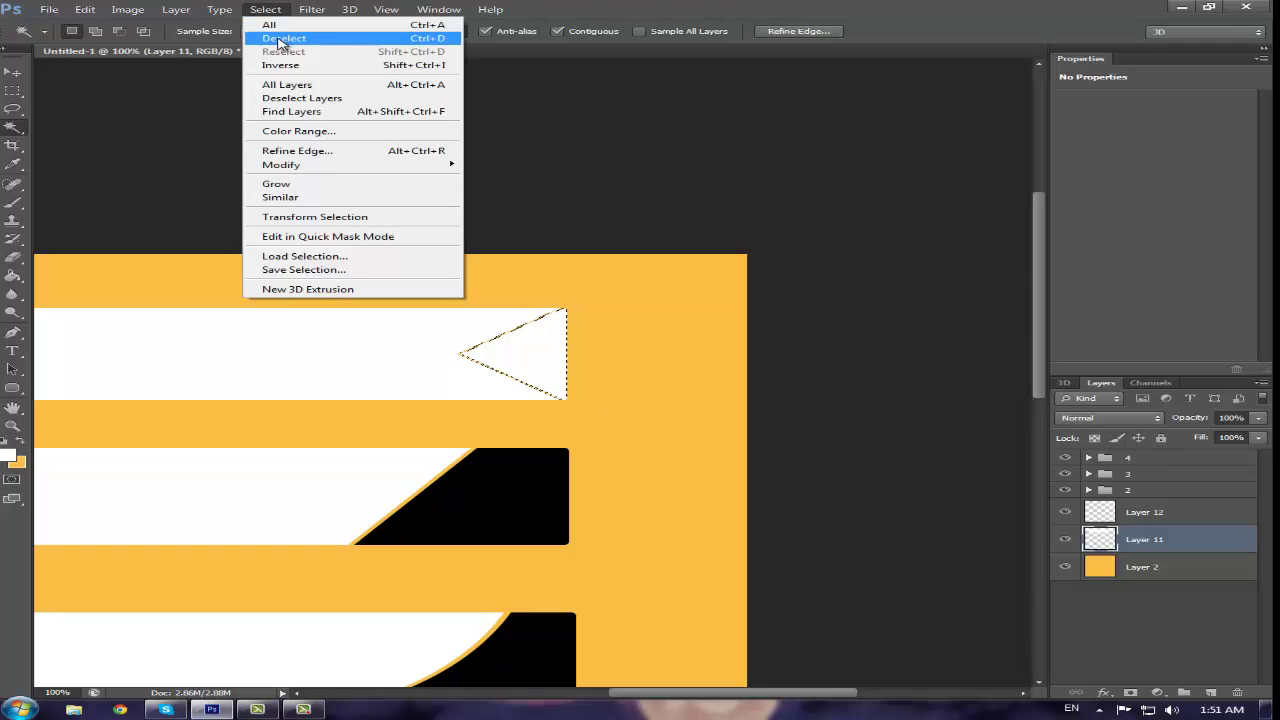
left_click(274, 38)
left_click(1065, 511)
left_click(1065, 511)
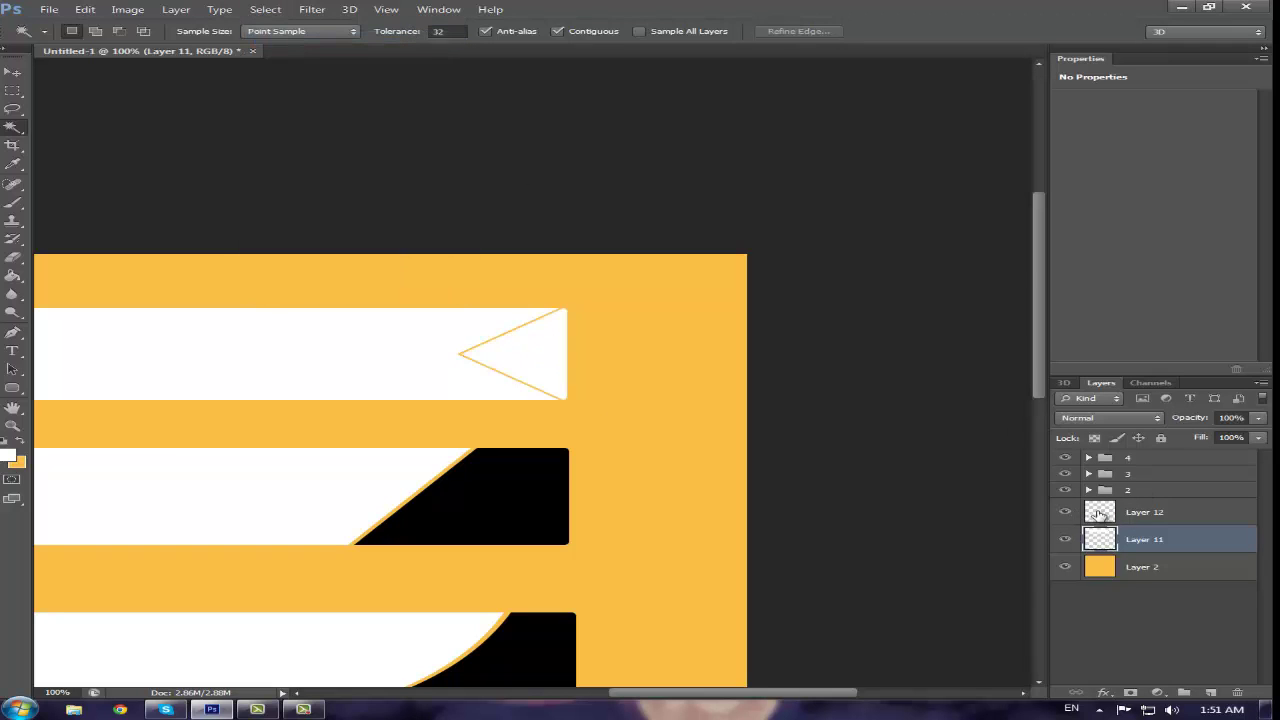
Apply a black (000000) Color Overlay to the copied triangular tip on Layer 12
right_click(1100, 511)
left_click(1043, 178)
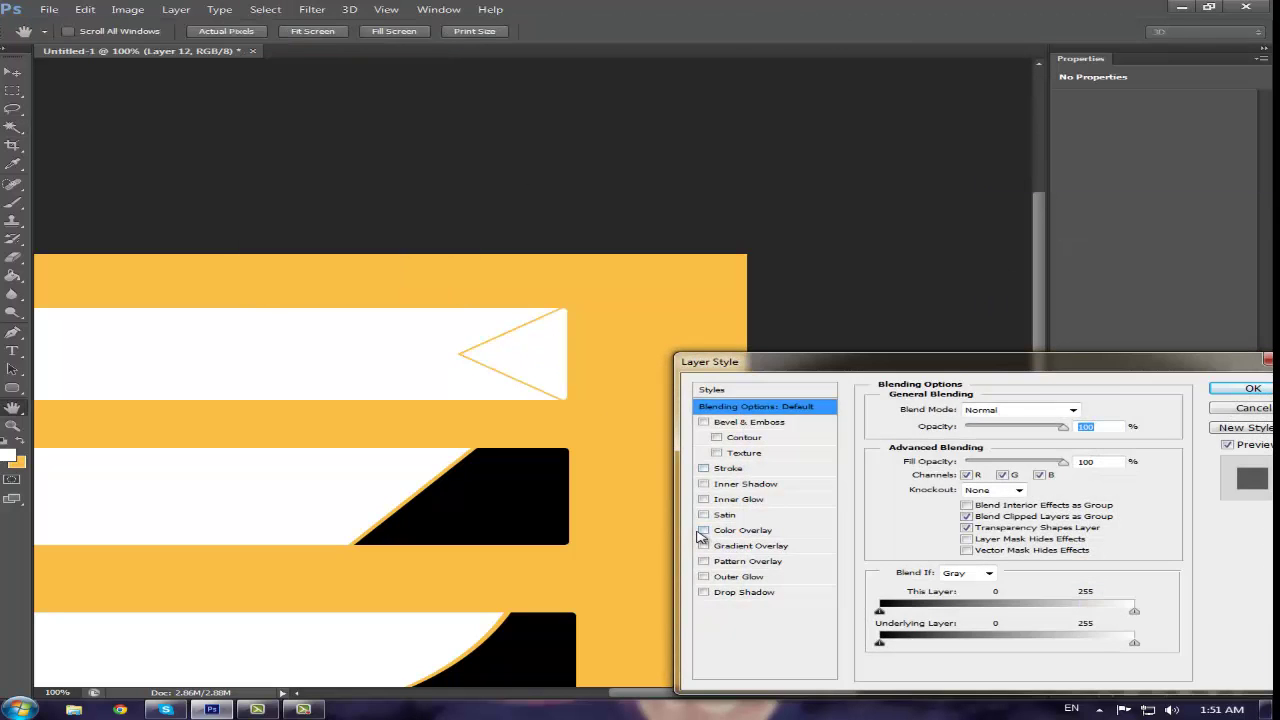
left_click(703, 530)
left_click(742, 530)
left_click(1088, 416)
left_click(588, 644)
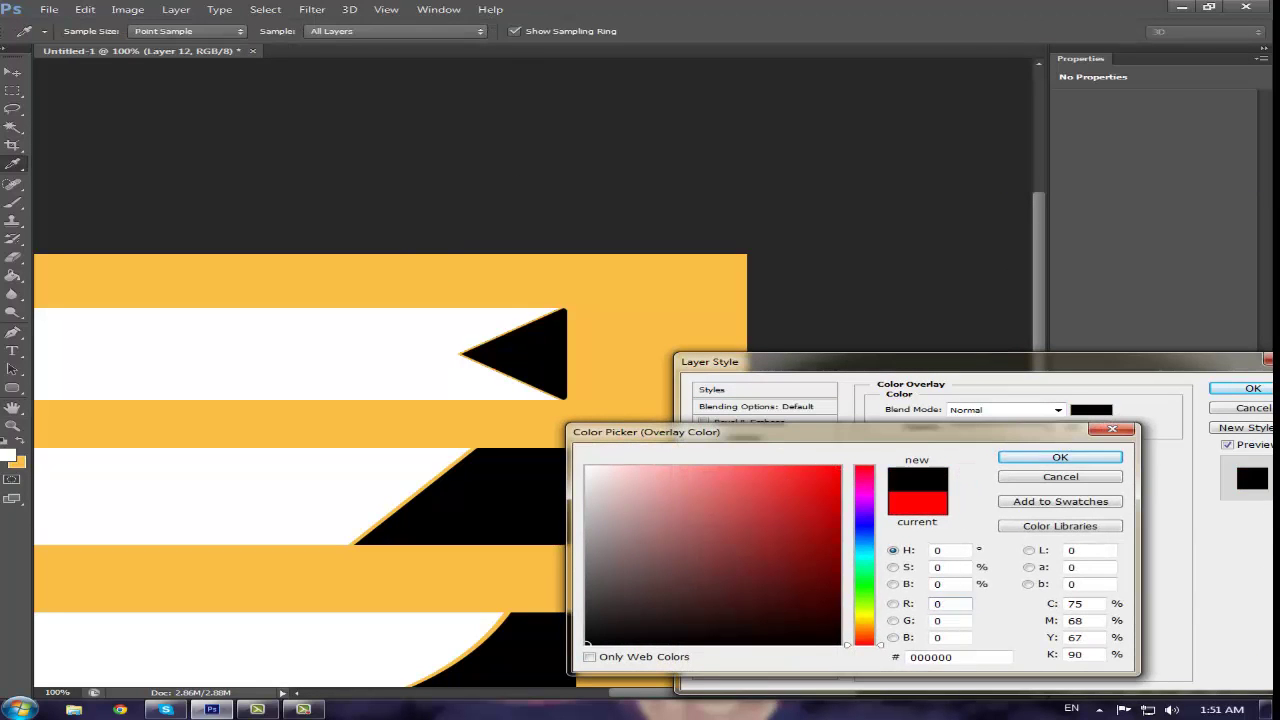
left_click(1060, 457)
key("Return")
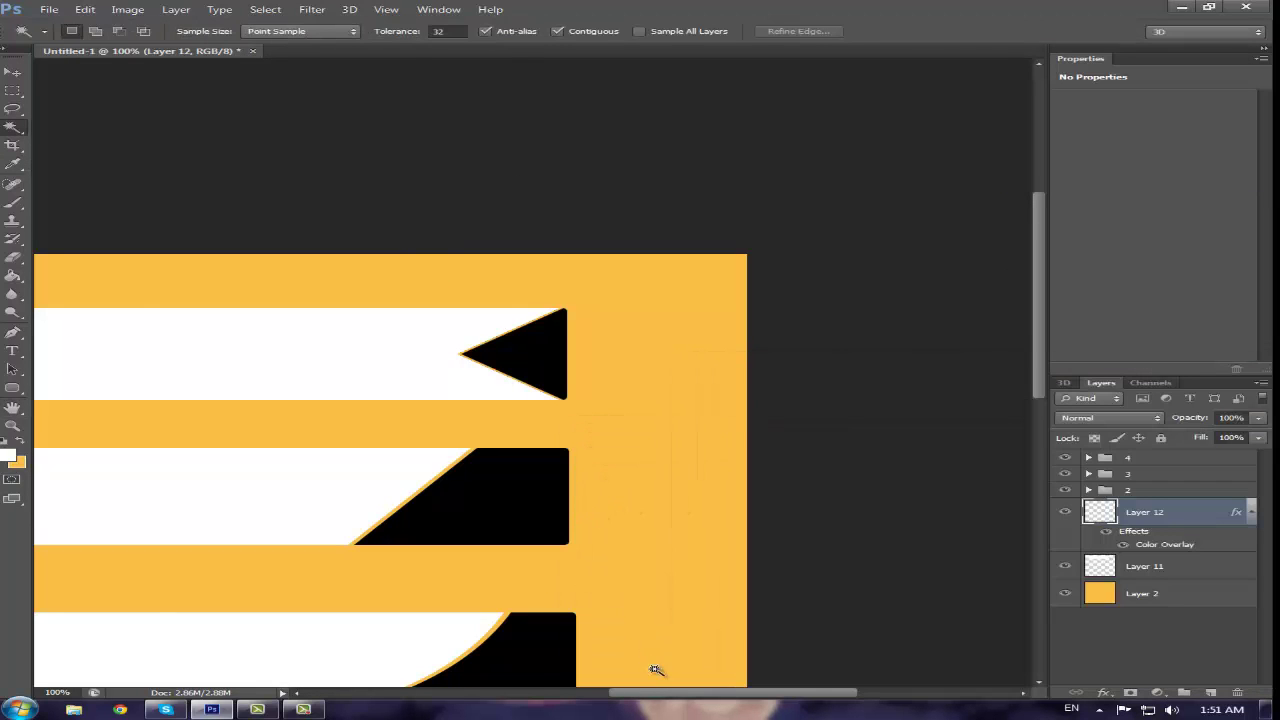
Draw a white rounded rectangle with a 5 px radius over the second bar on a new layer, and delete group 2
left_click_drag(663, 695, 596, 688)
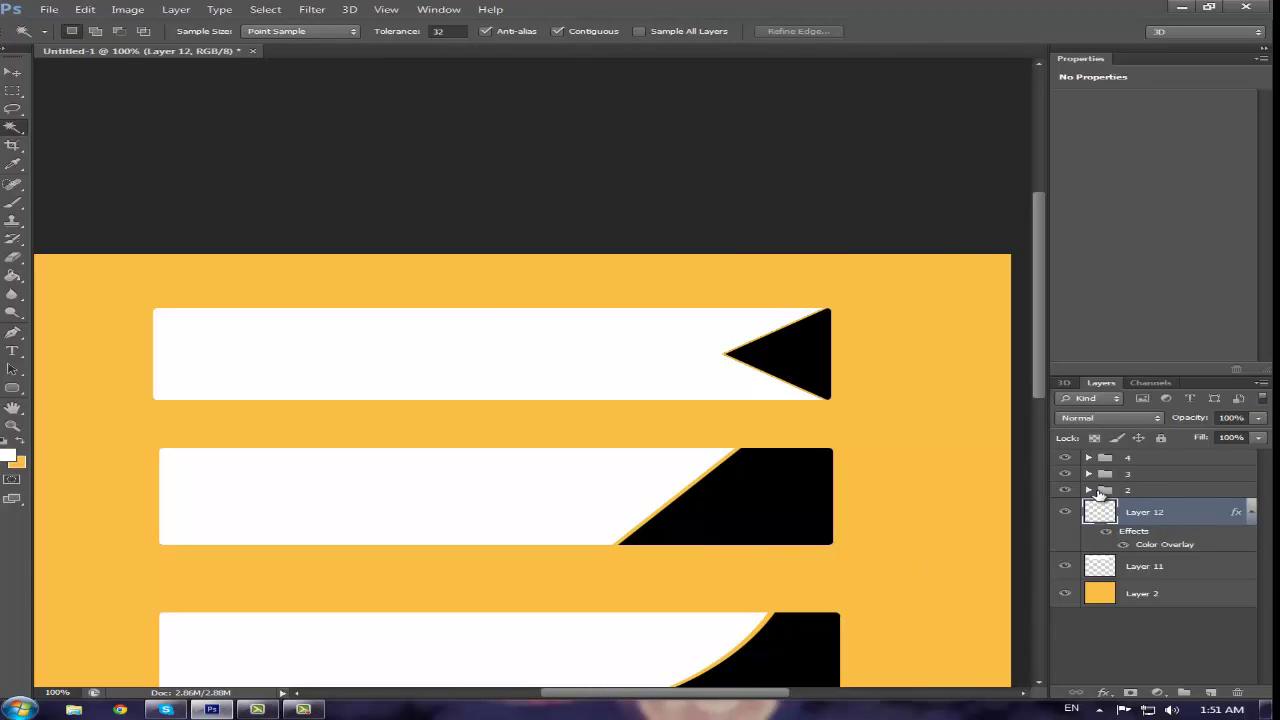
left_click(1100, 490)
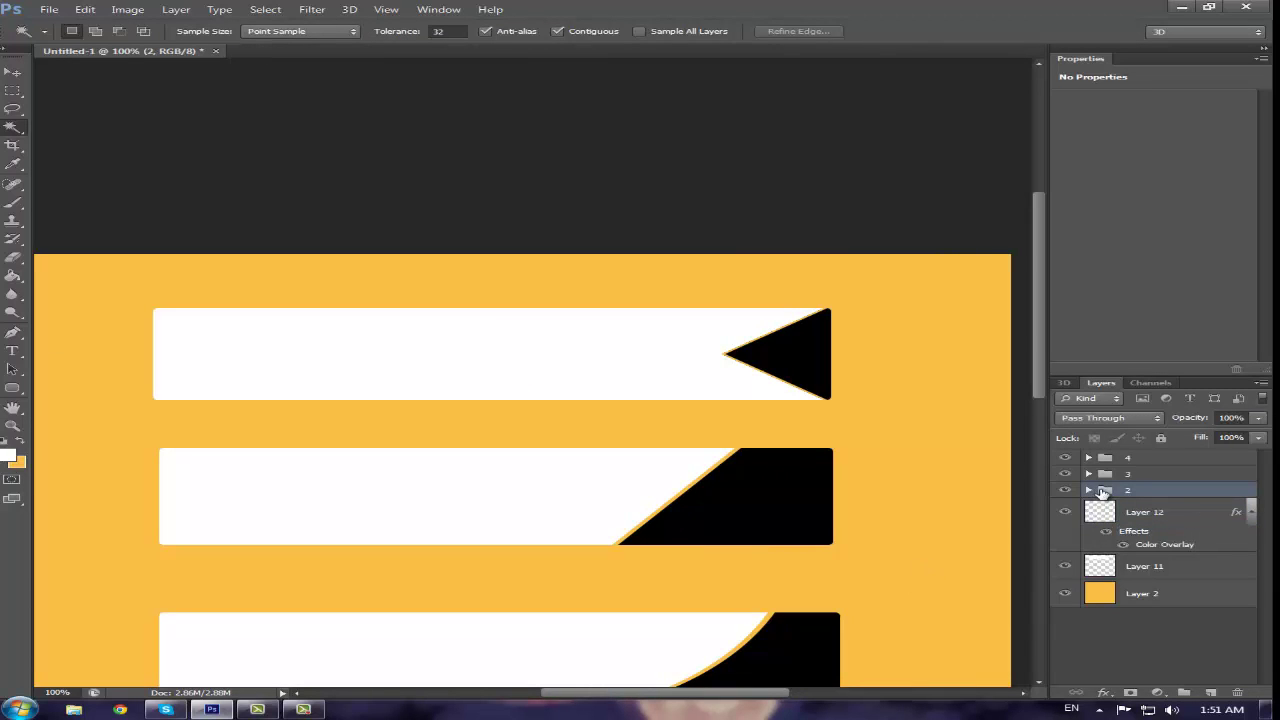
left_click(1210, 692)
left_click(12, 388)
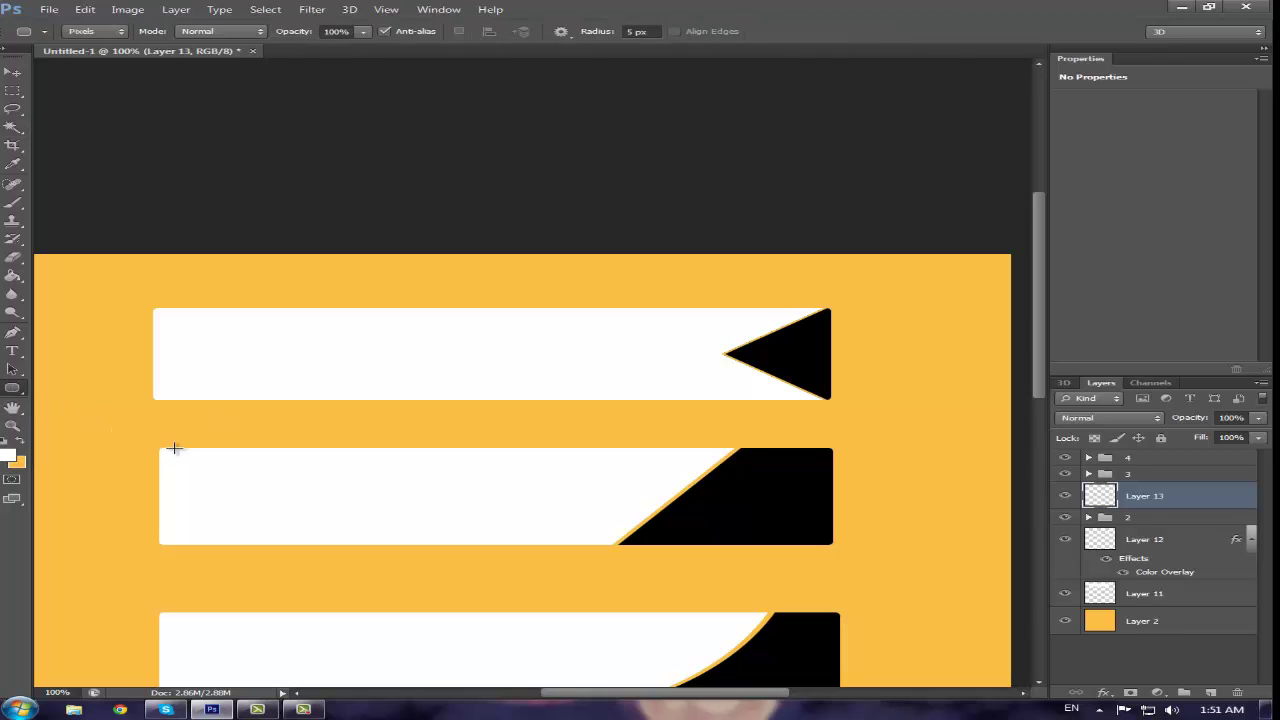
left_click_drag(157, 449, 834, 545)
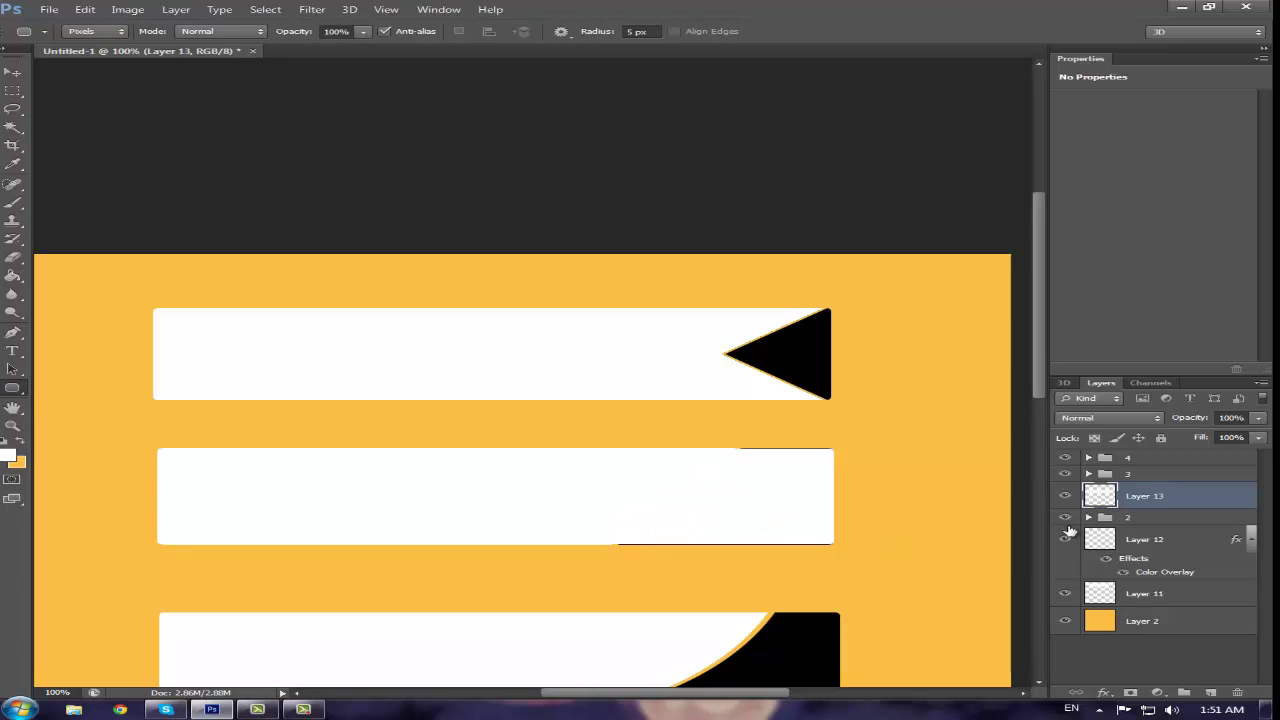
left_click(1108, 518)
key("Delete")
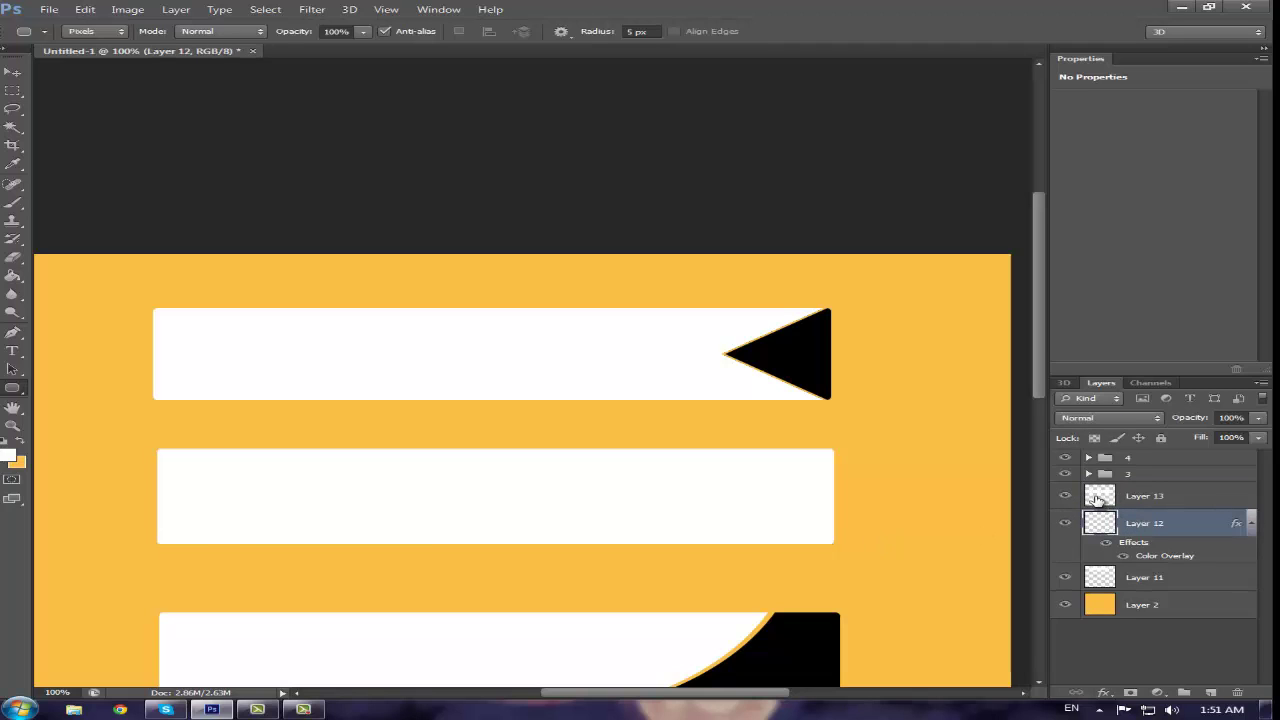
Draw a closed Pen path on Layer 13 that cuts diagonally across the second bar and runs around the outside of its right end
left_click(1100, 498)
left_click(12, 332)
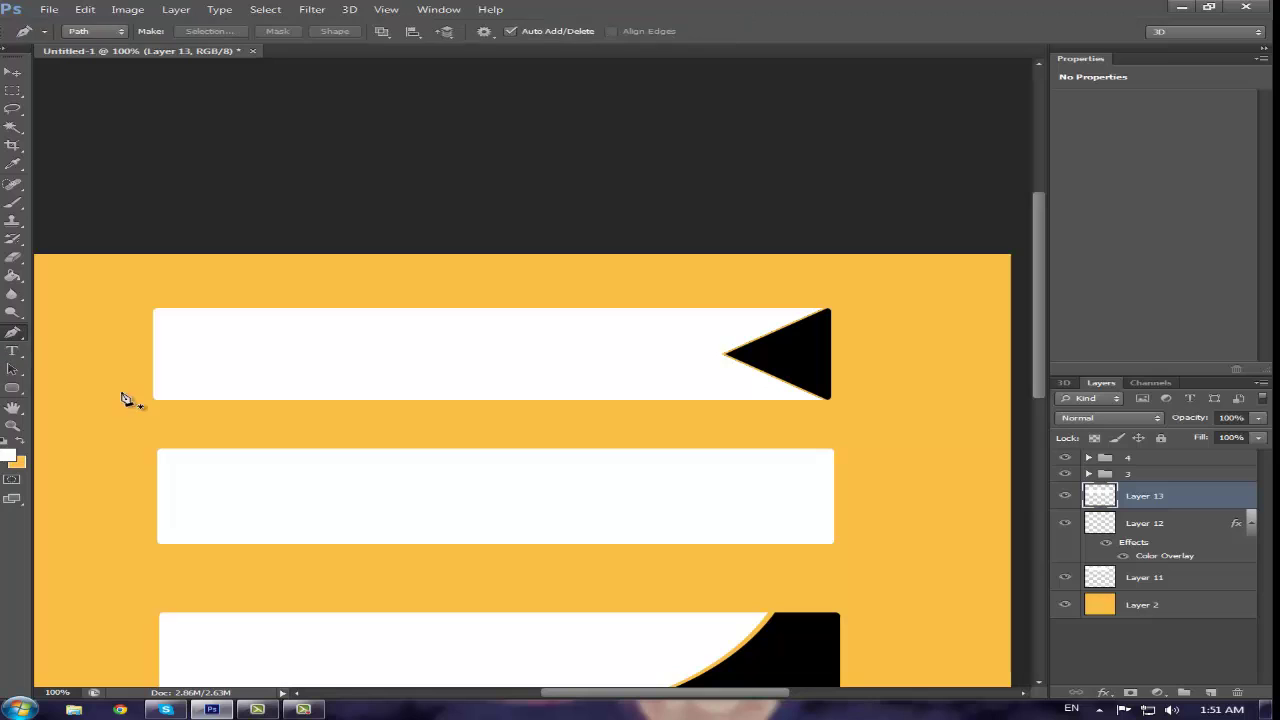
left_click(638, 547)
left_click(774, 426)
left_click(898, 430)
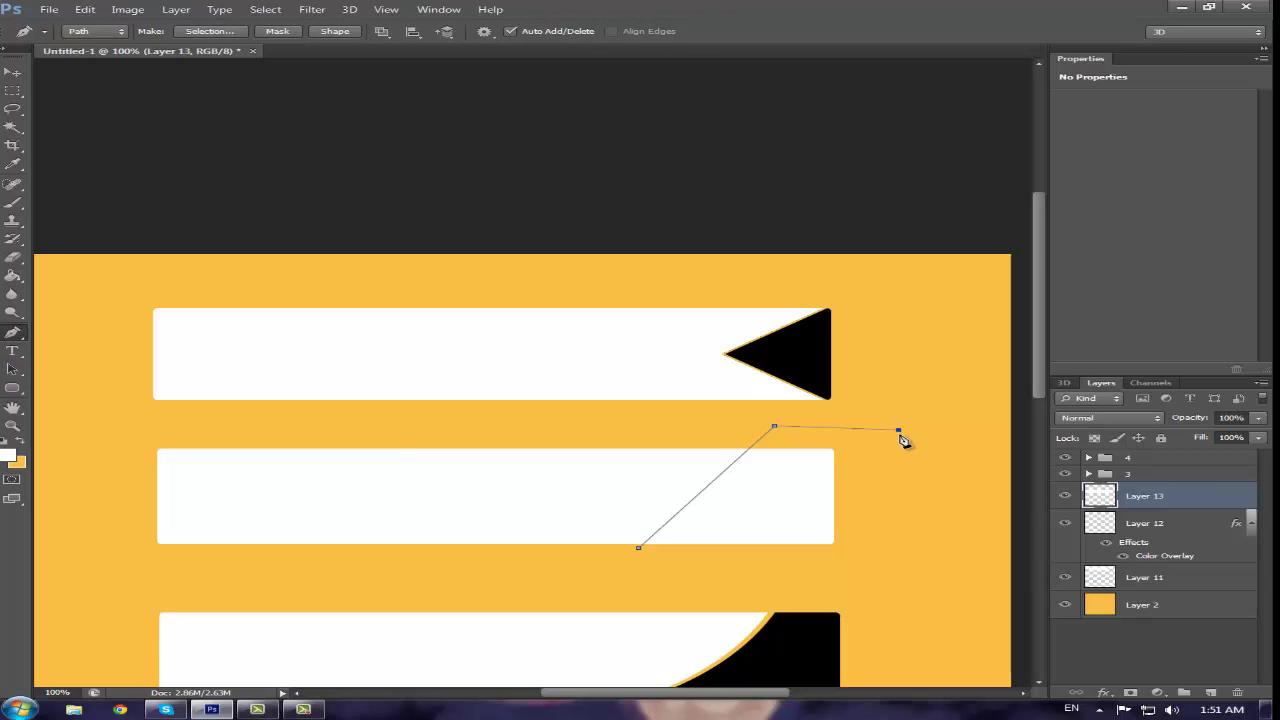
left_click(934, 502)
left_click(939, 562)
left_click(751, 582)
left_click(674, 582)
left_click(640, 549)
Convert the path around the second bar's end into a new anti-aliased selection with a feather radius of 0 pixels
right_click(770, 525)
left_click(840, 261)
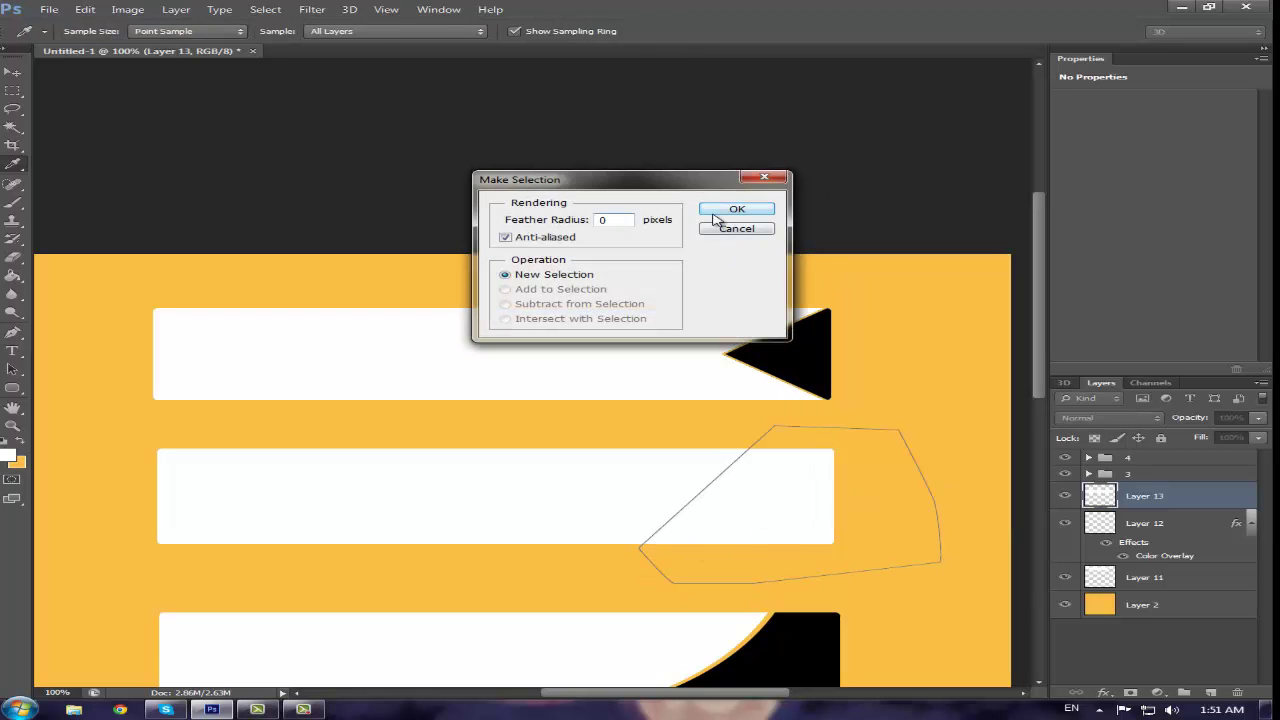
left_click(728, 211)
Nudge the selected slanted end piece a few pixels to the right to open a diagonal gap, and deselect it
left_click(13, 72)
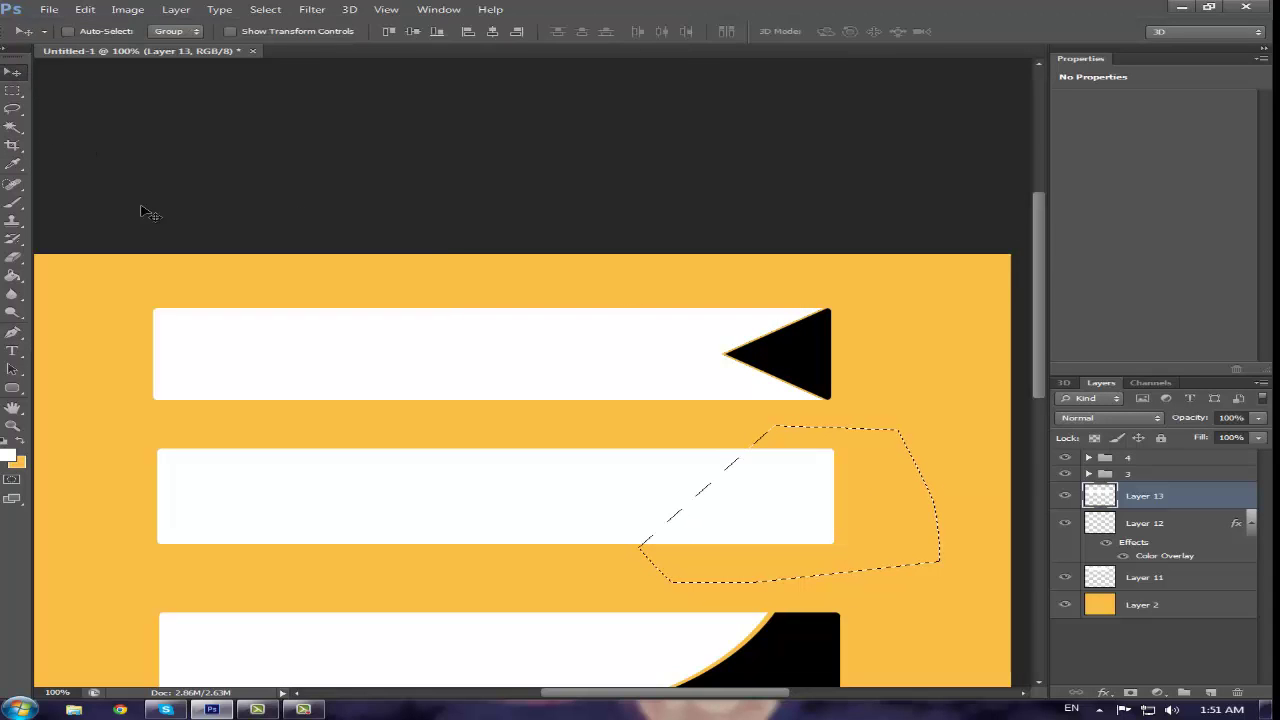
key("Right")
key("Right")
key("Right")
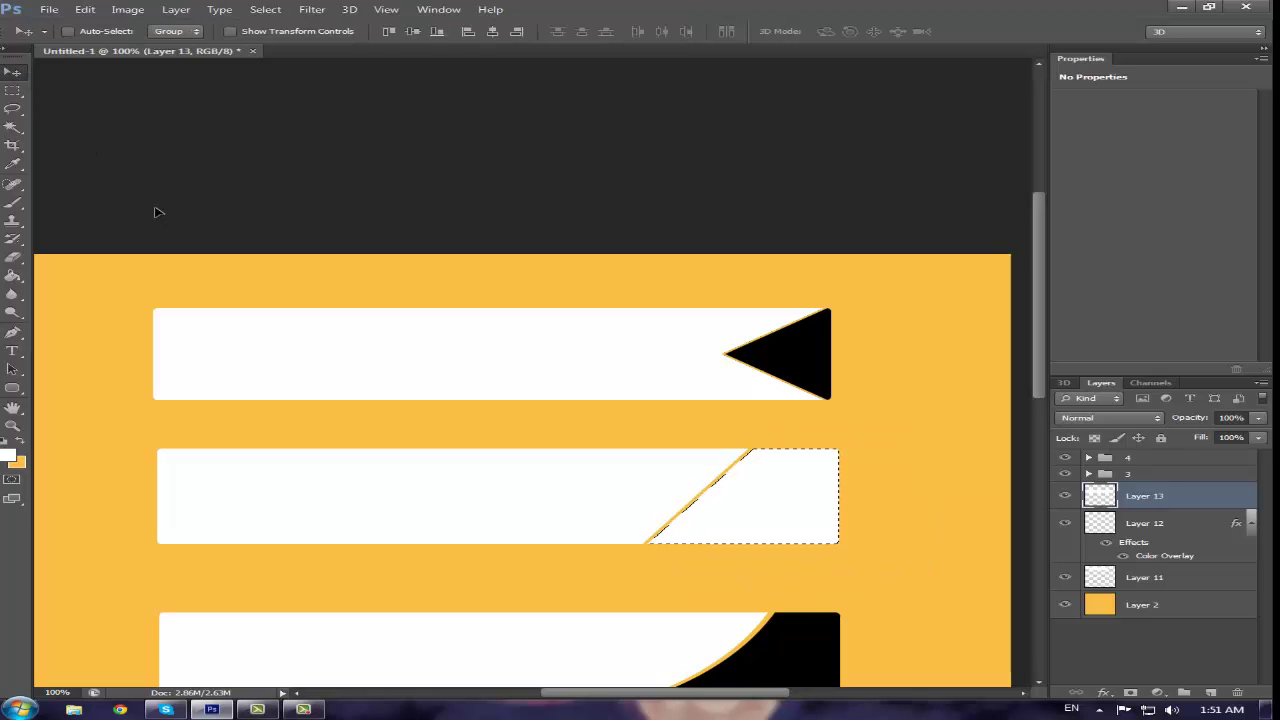
left_click(264, 9)
left_click(290, 39)
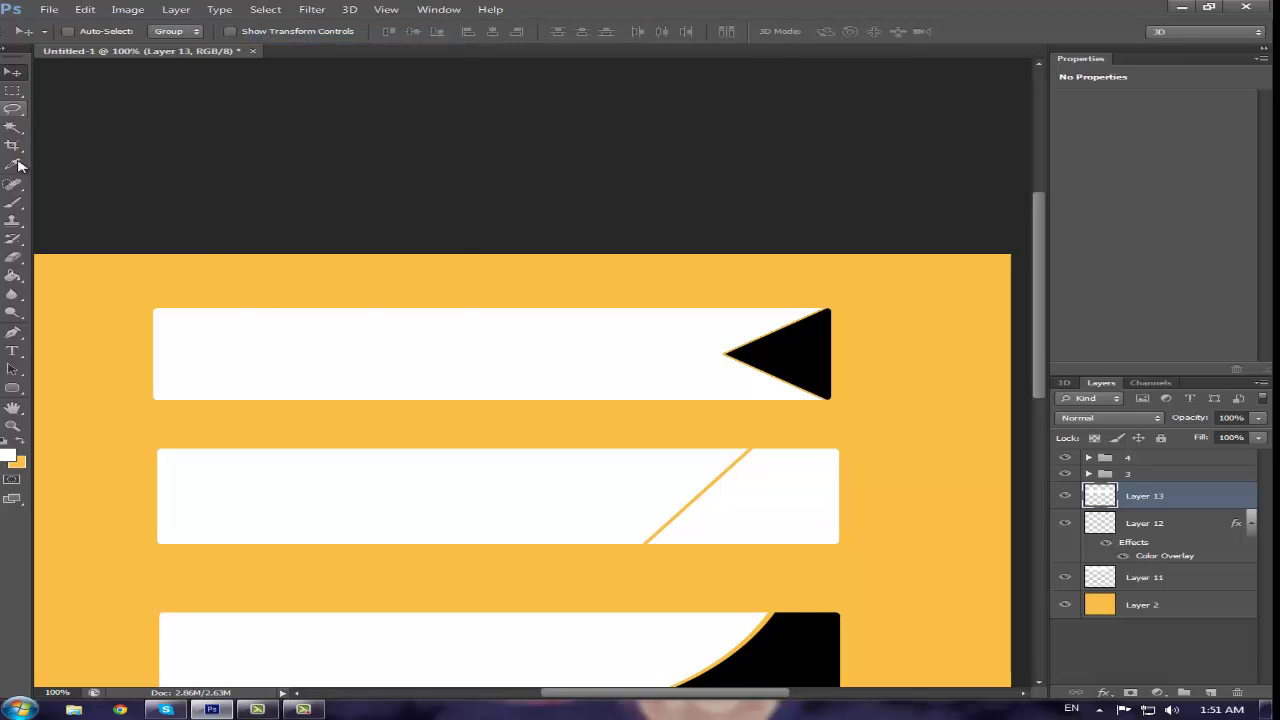
Select the second bar's slanted end piece with the Magic Wand and copy it to a new layer
left_click(13, 127)
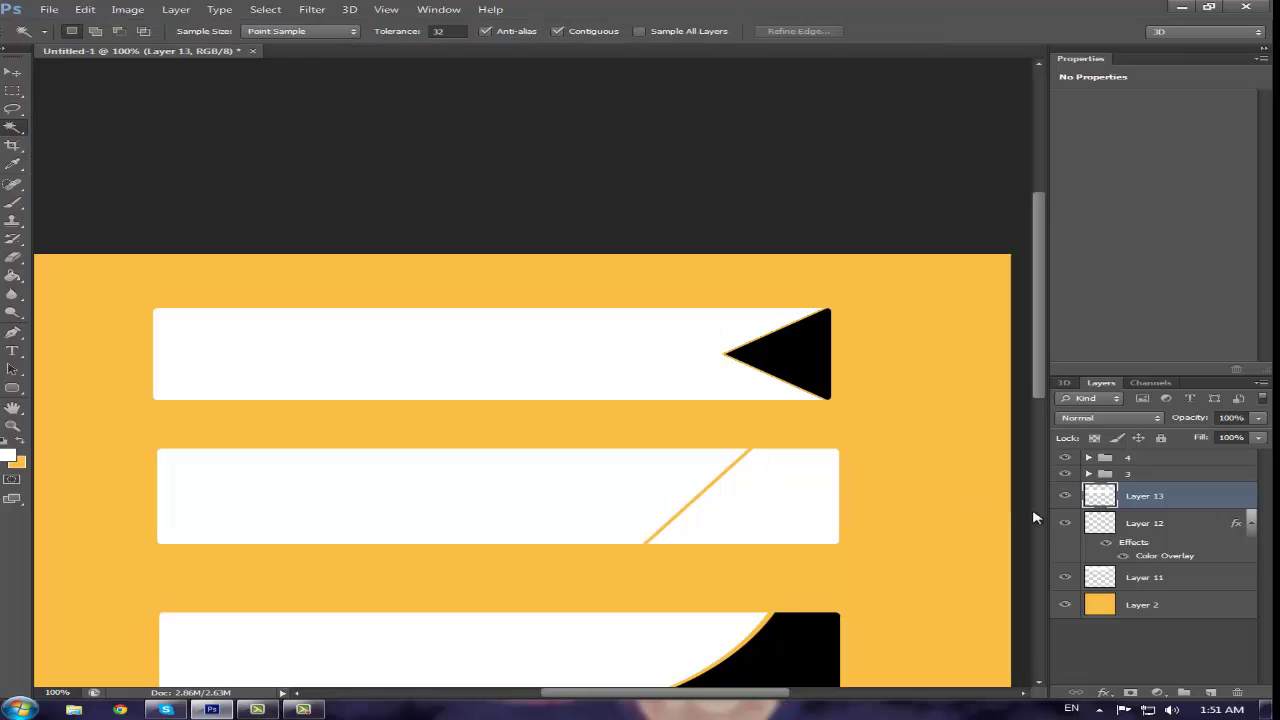
left_click(797, 505)
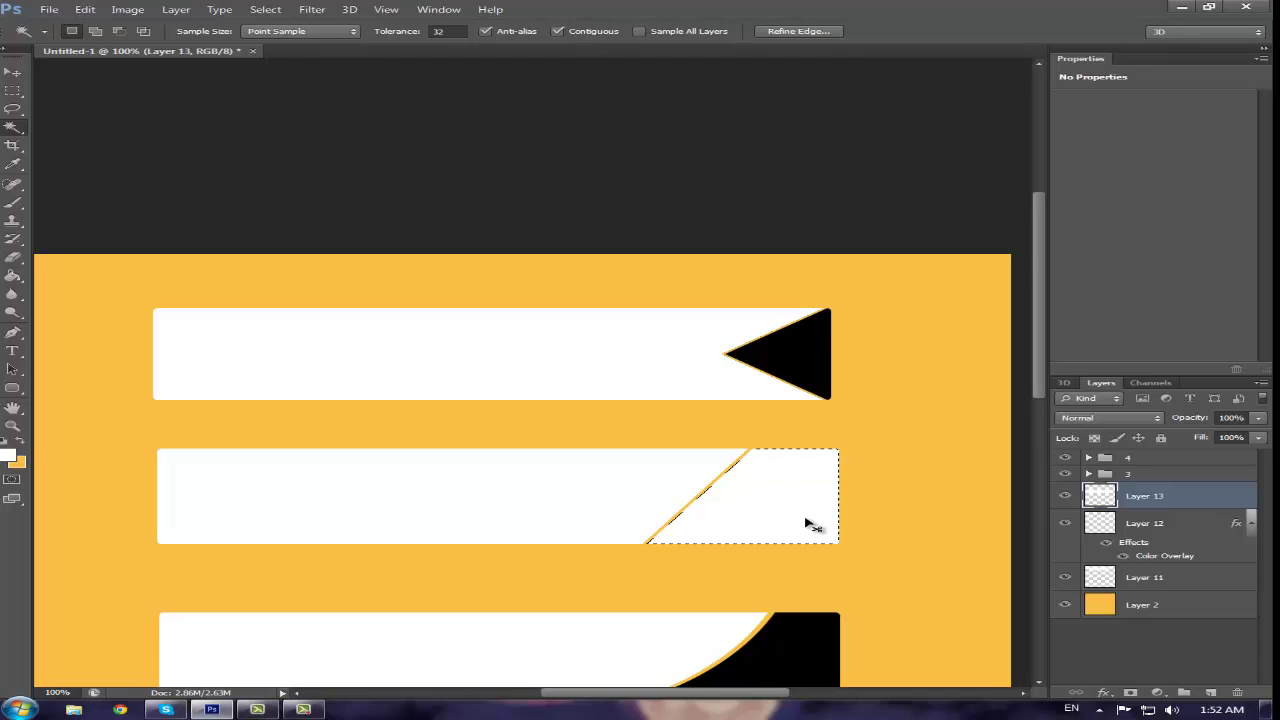
key("ctrl+j")
Remove the original slanted end piece from Layer 13 and clear the selection
left_click(1106, 524)
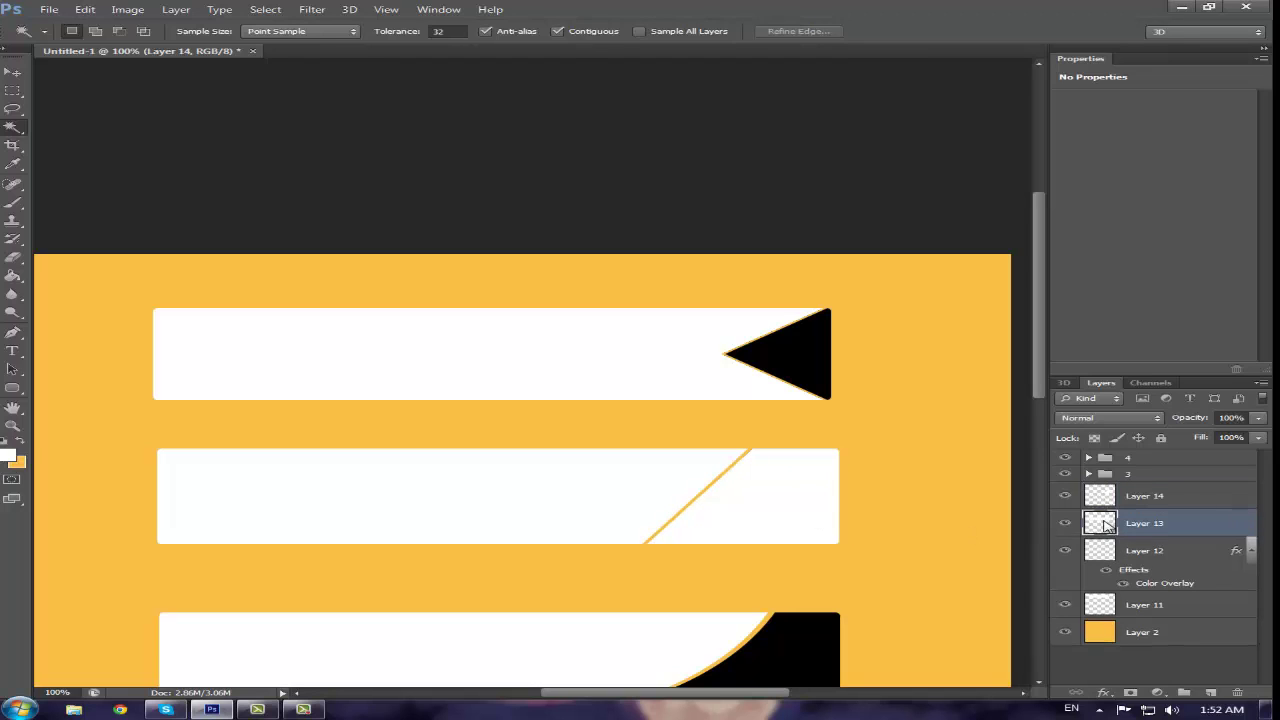
left_click(822, 502)
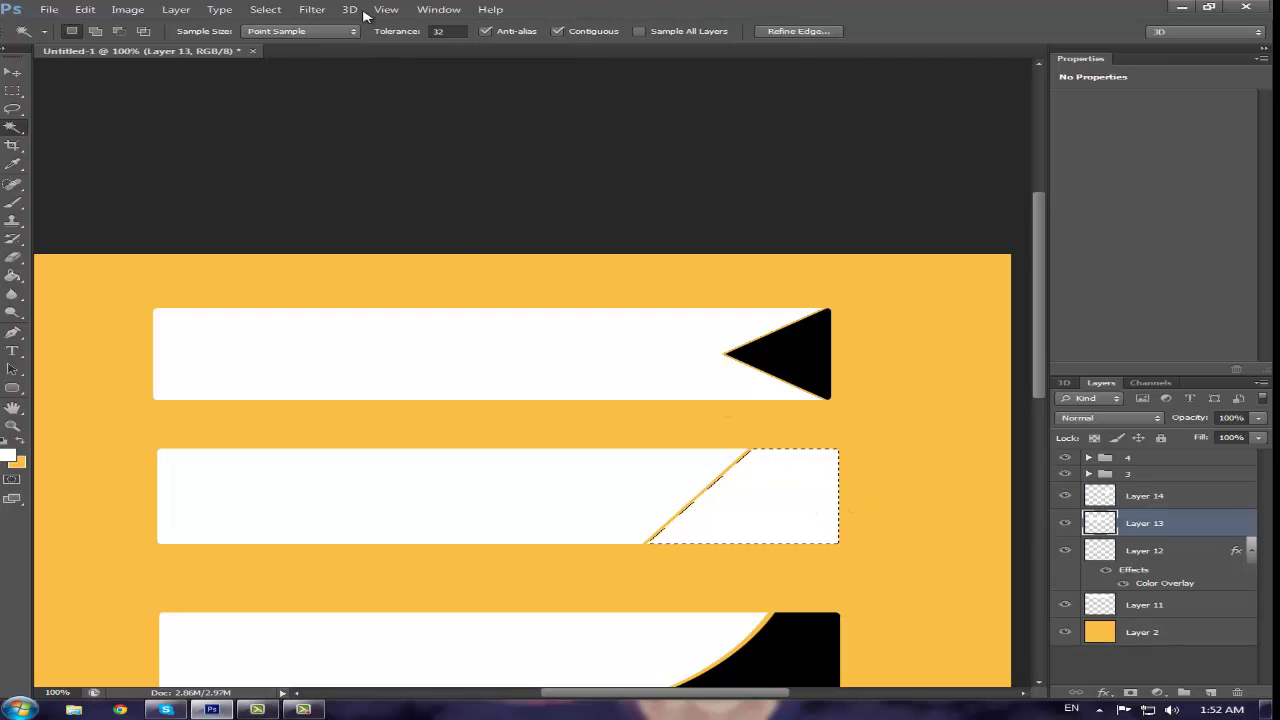
left_click(265, 9)
left_click(283, 37)
Apply a black (000000) Color Overlay to the copied slanted end piece on Layer 14
left_click(1102, 497)
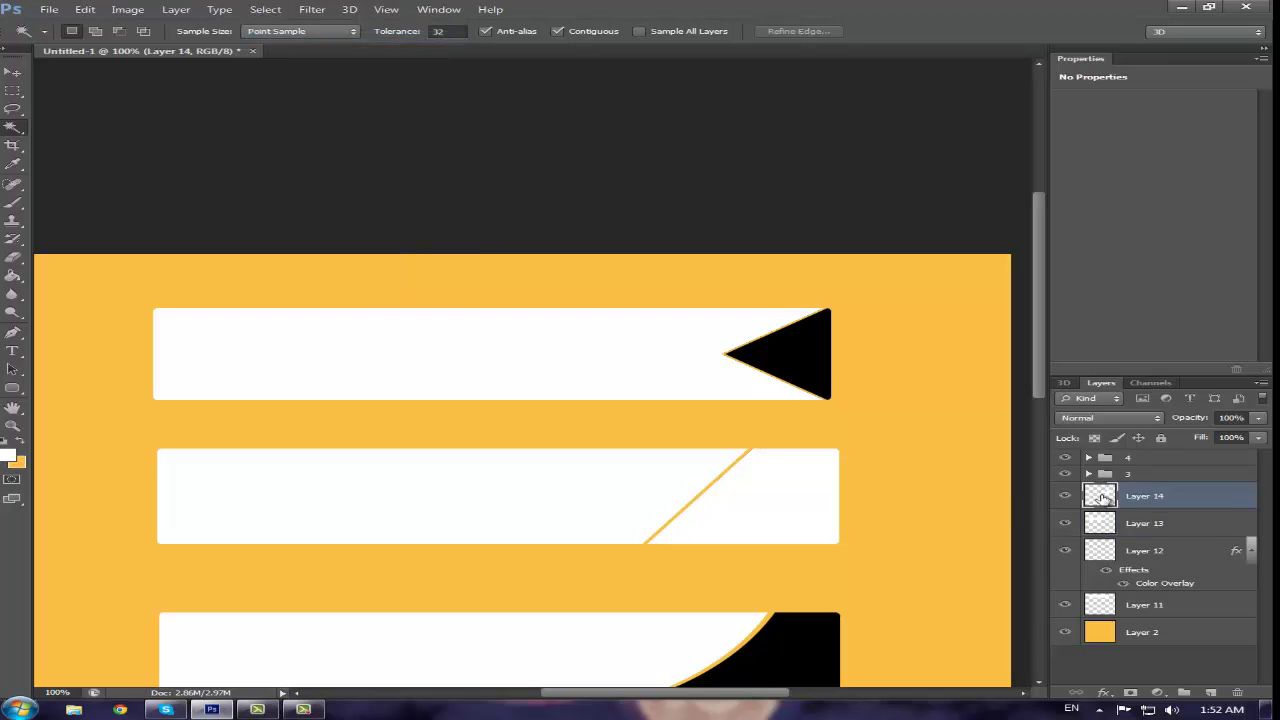
right_click(1102, 497)
left_click(1040, 160)
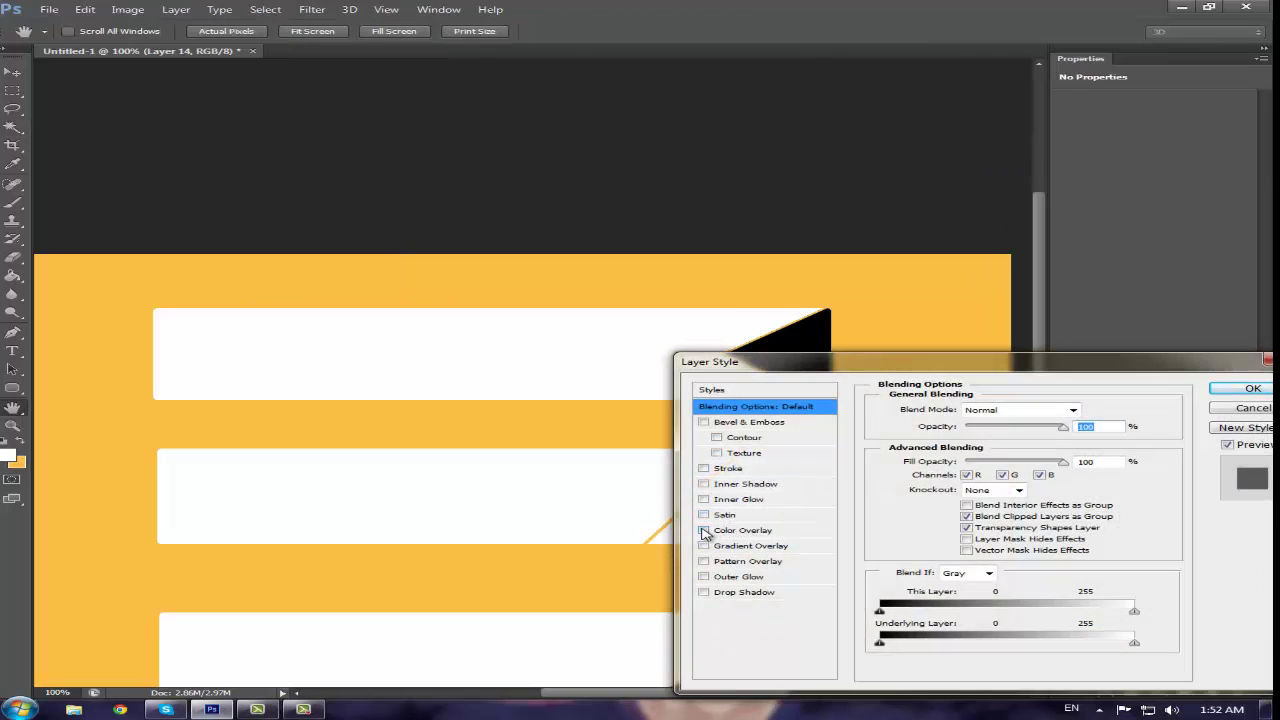
left_click(704, 533)
left_click(1098, 414)
type("0")
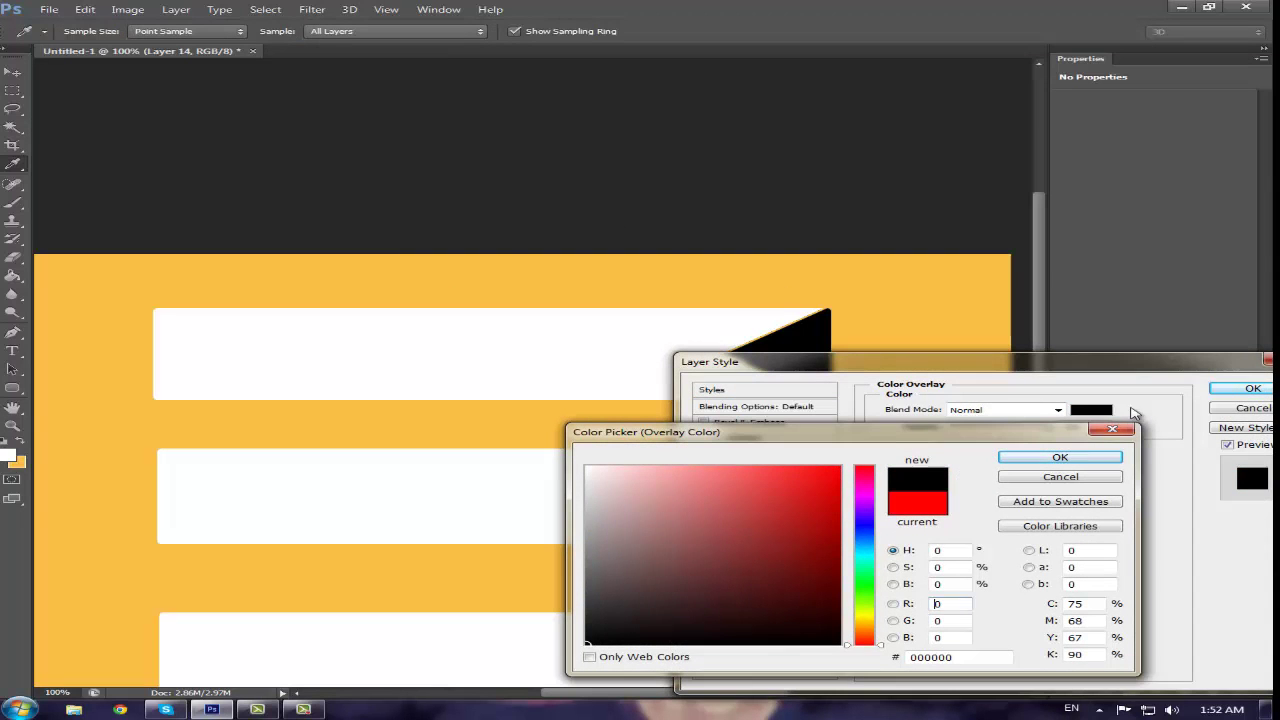
left_click(1062, 457)
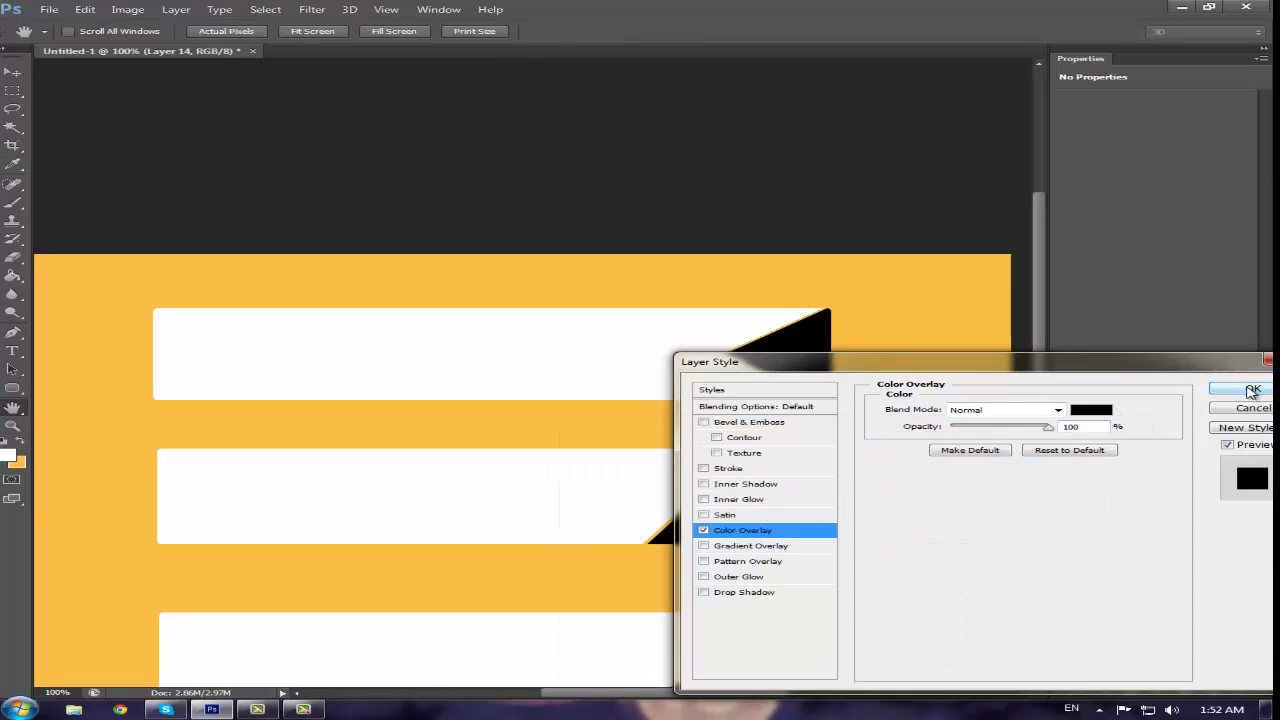
left_click(1252, 391)
Nudge the black slanted end piece left and right to fine-tune its position, leaving a slightly wider gap to the white bar
left_click(18, 76)
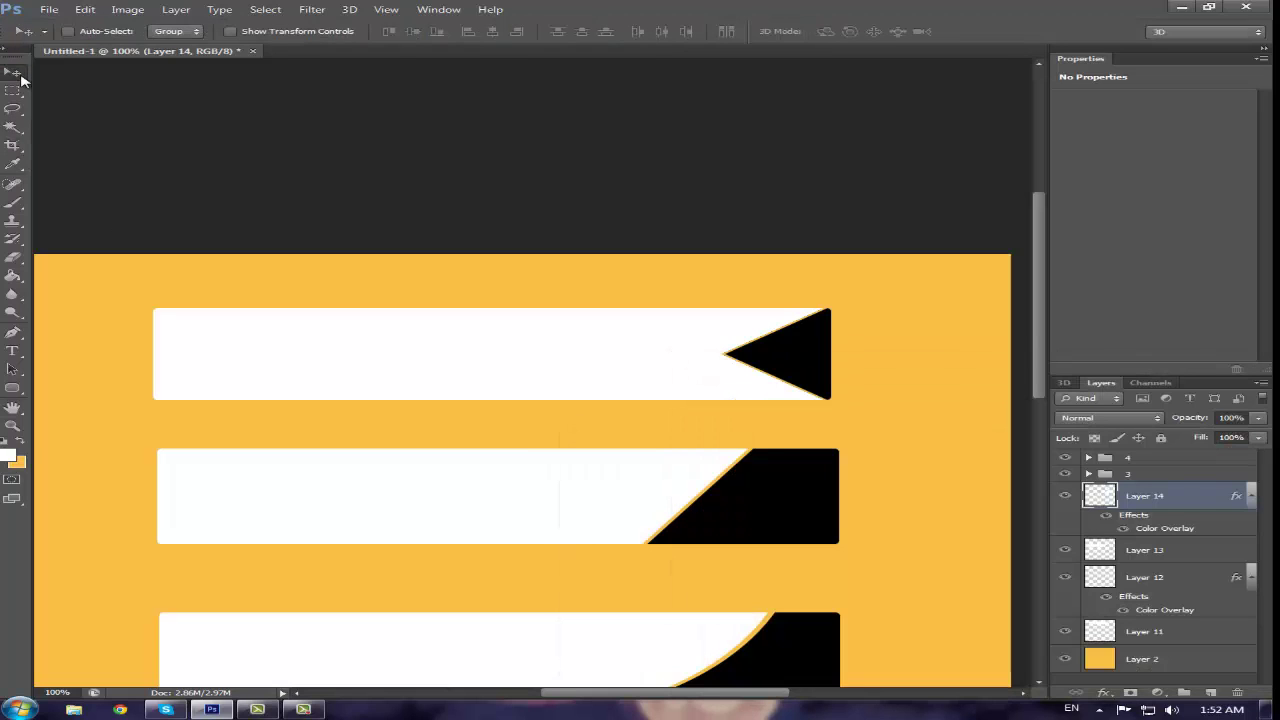
key("Right")
key("Right")
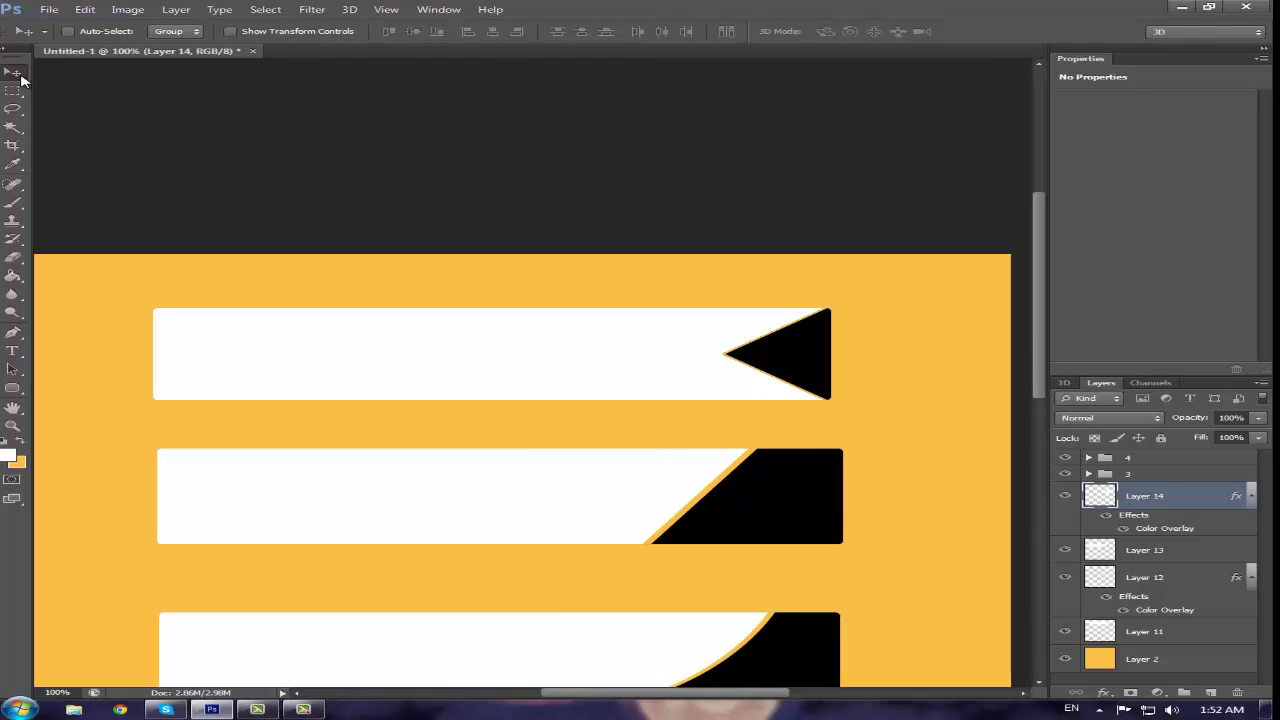
key("Left")
key("Left")
key("Left")
key("Left")
key("Left")
key("Left")
key("Left")
key("Left")
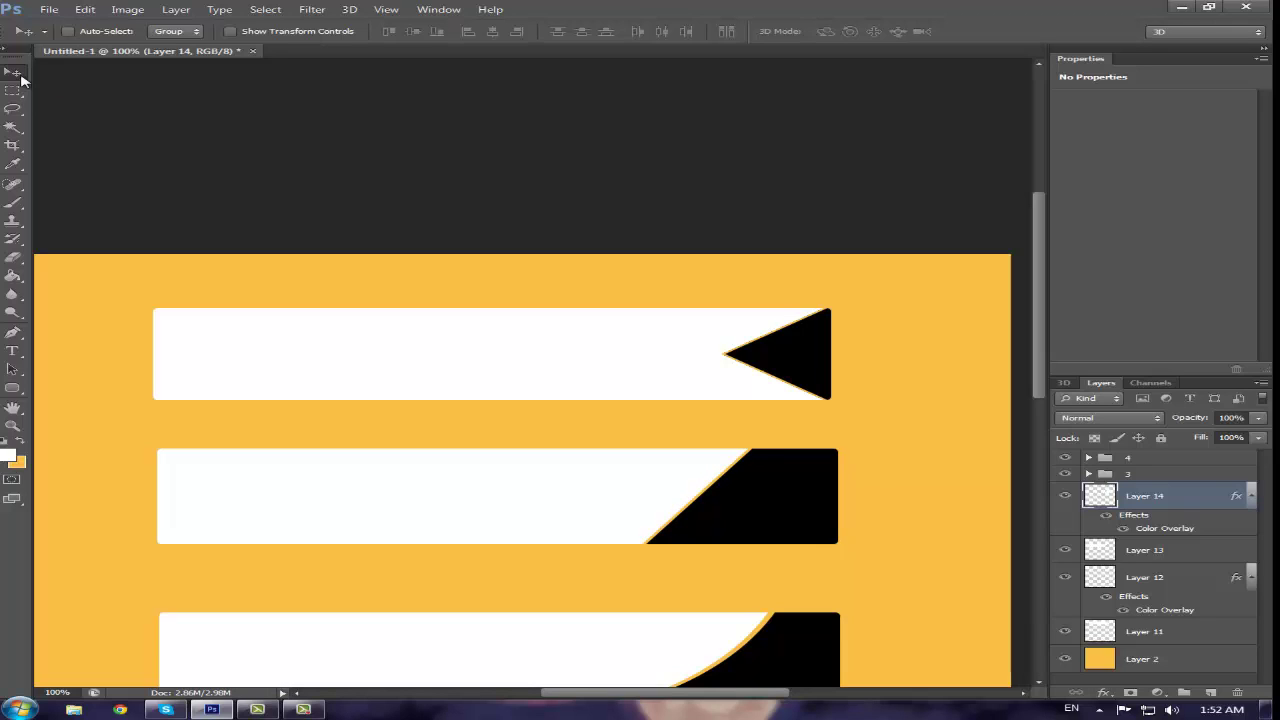
key("Right")
key("Right")
key("Right")
key("Right")
key("Right")
key("Left")
key("Left")
key("Left")
key("Right")
key("Right")
key("Right")
key("Right")
key("Right")
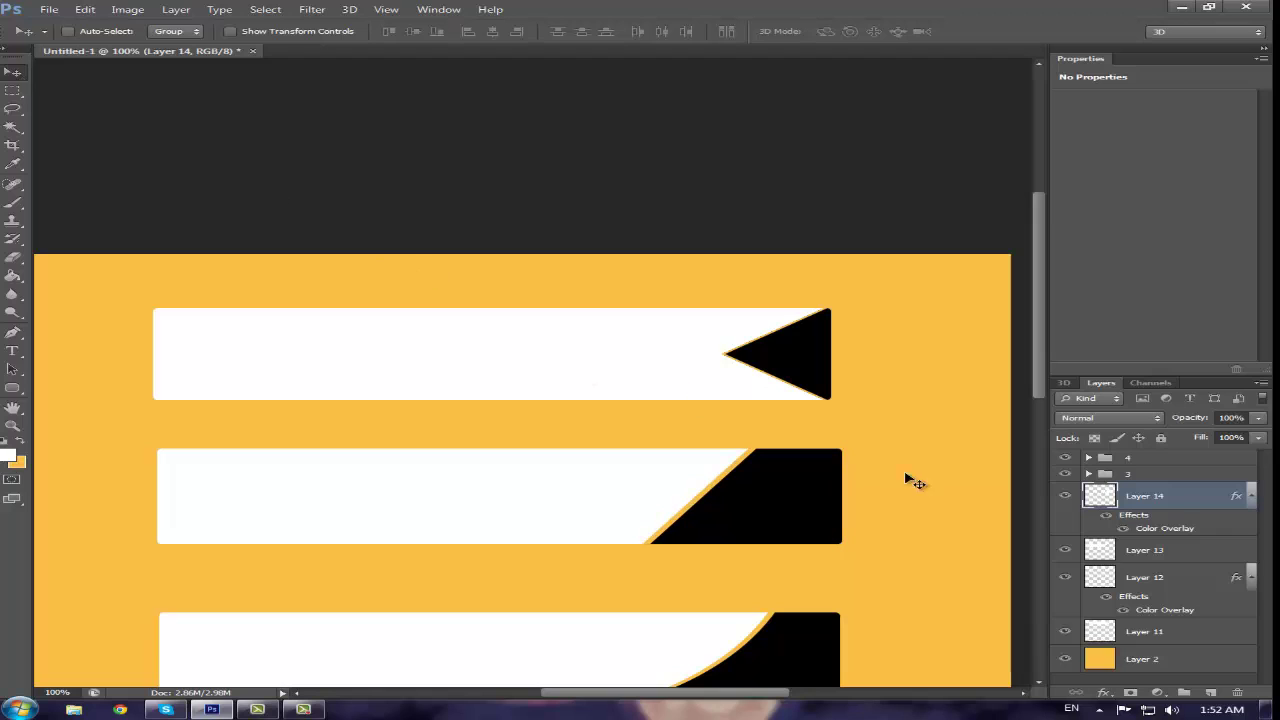
Nudge the top bar's black triangular tip to the right, widening its gap and bringing its end nearly level with the second bar's
left_click(1100, 578)
key("Right")
key("Right")
key("Right")
key("Right")
key("Right")
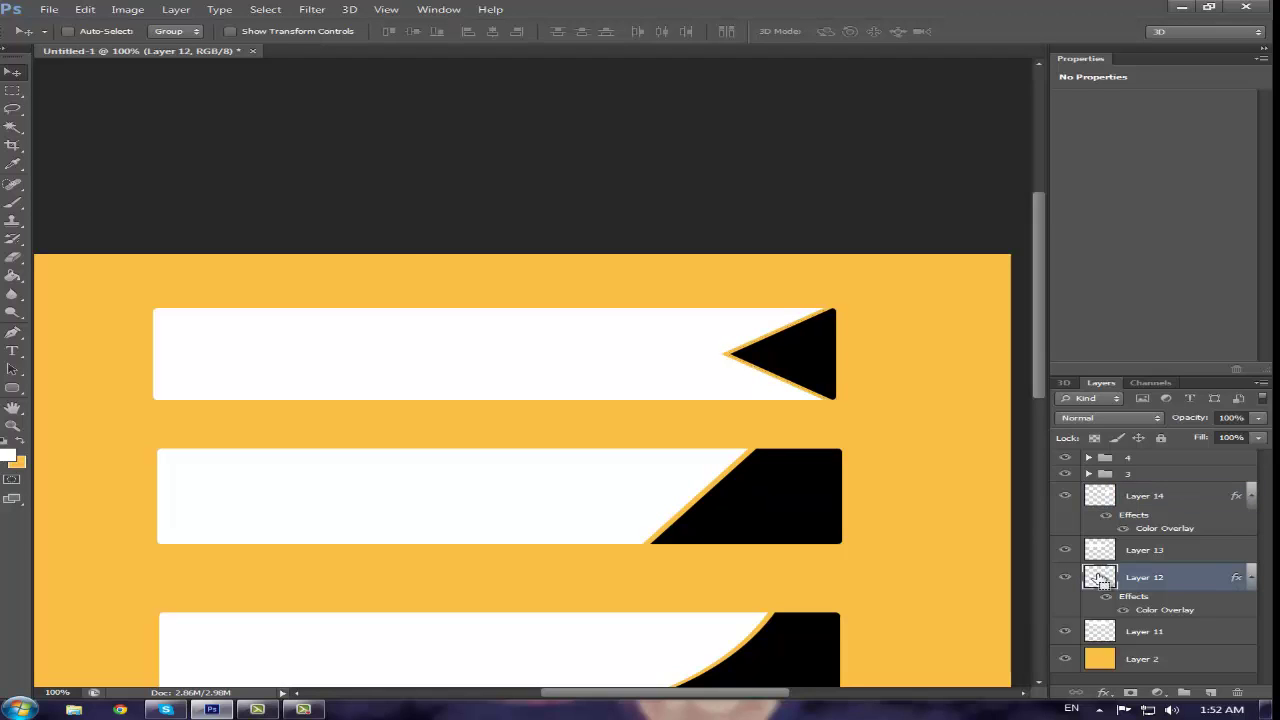
key("Right")
key("Right")
key("Right")
key("Right")
key("Right")
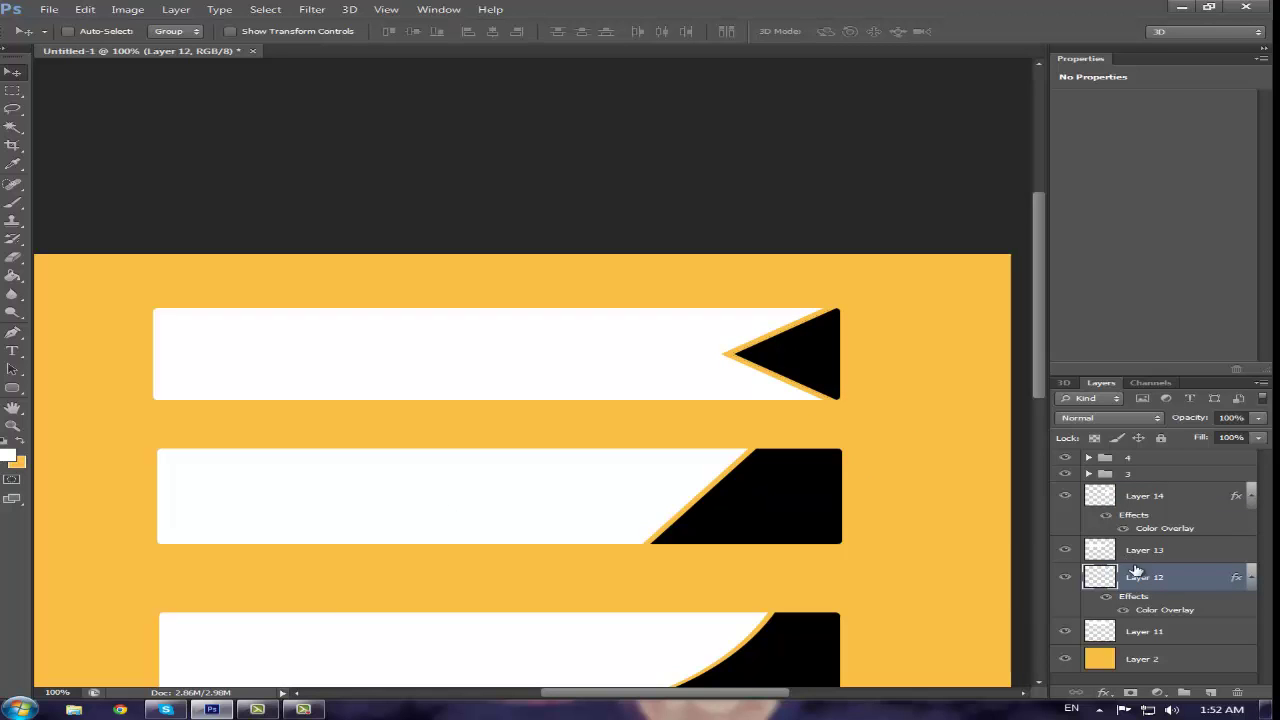
Create a layer above group 3 and draw a white rounded rectangle with a 5 px radius over the third bar
left_click(1100, 496)
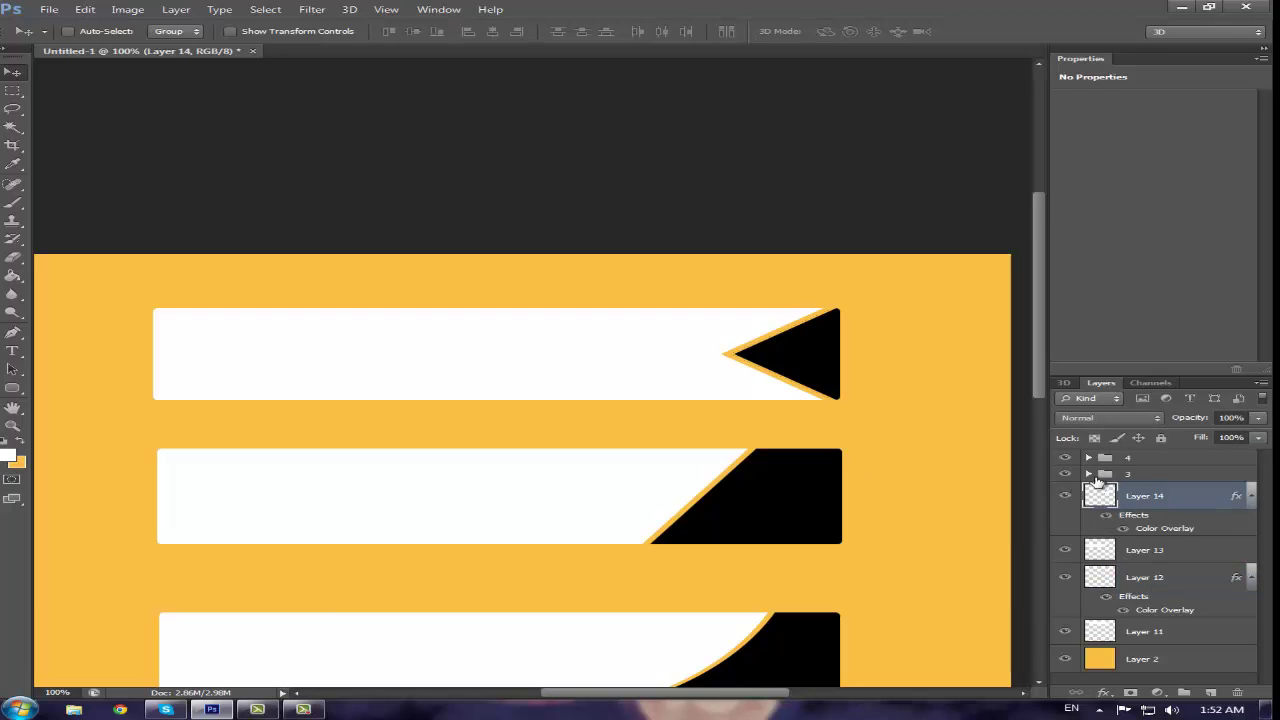
scroll(870, 520, "down", 2)
scroll(870, 520, "down", 5)
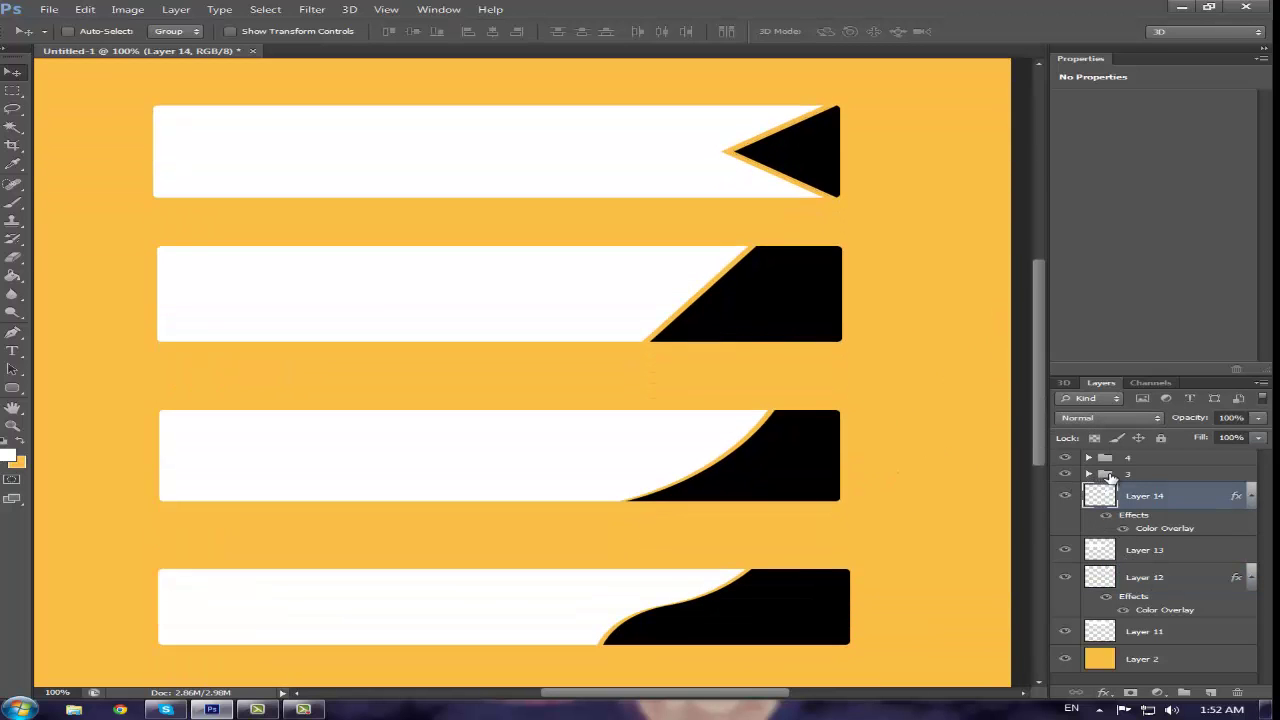
left_click(1110, 476)
left_click(12, 388)
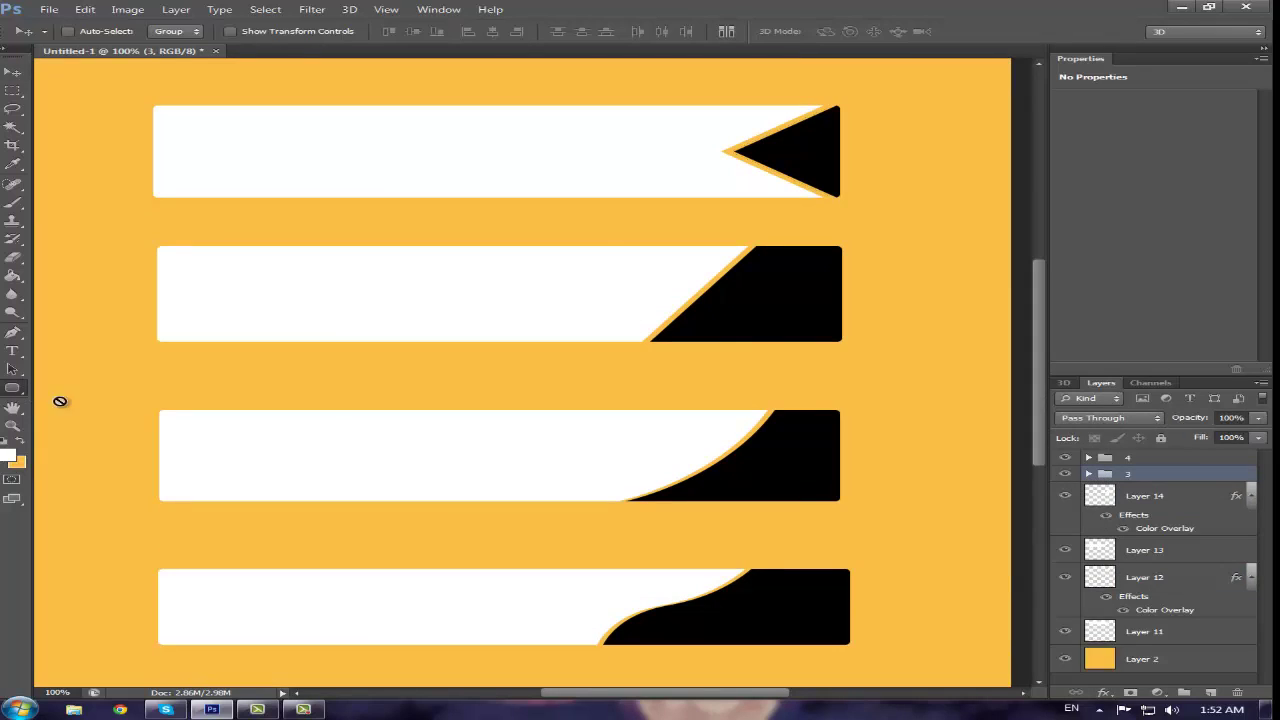
left_click(1212, 692)
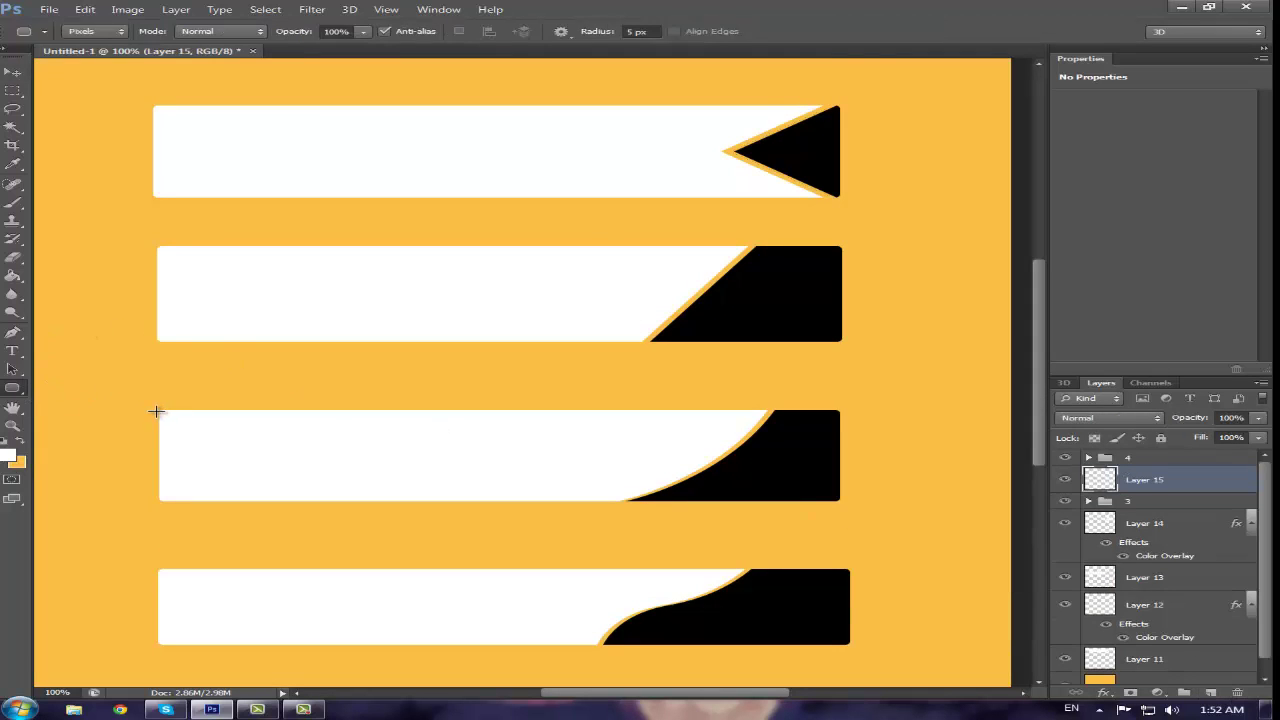
left_click_drag(159, 411, 838, 499)
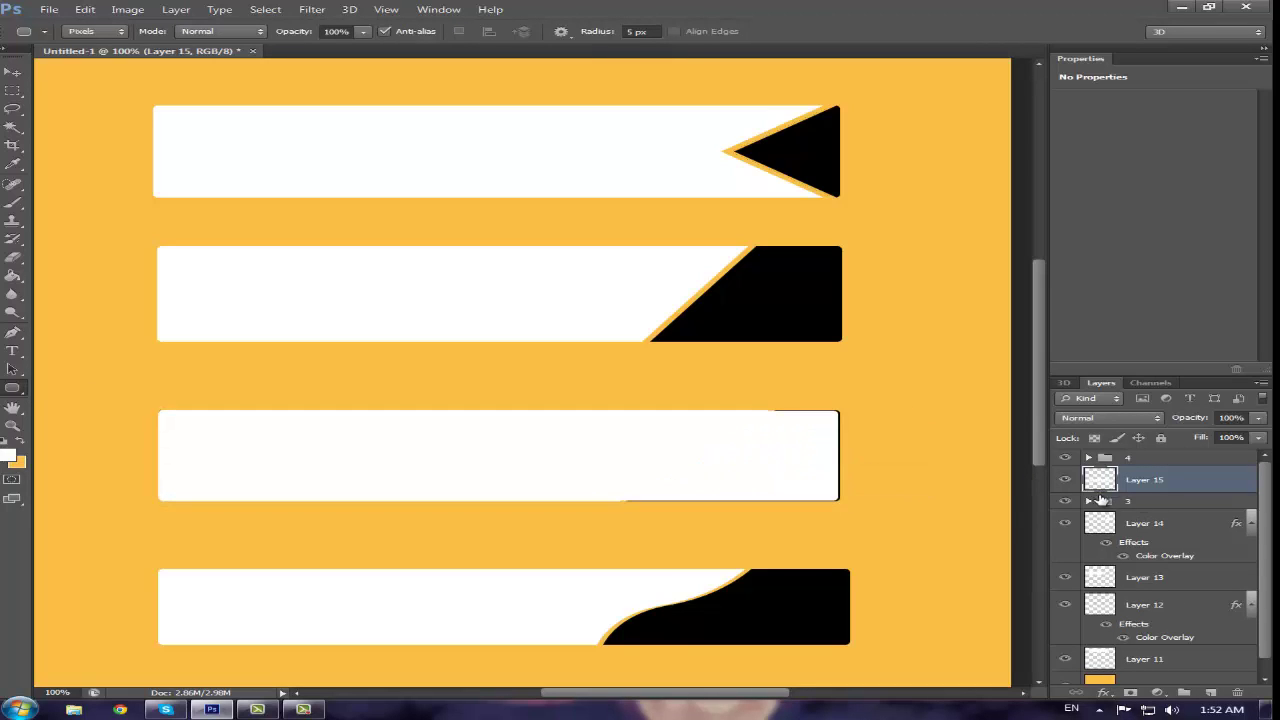
Delete group 3, which holds the original third bar, and make Layer 15 active
left_click(1101, 499)
key("Delete")
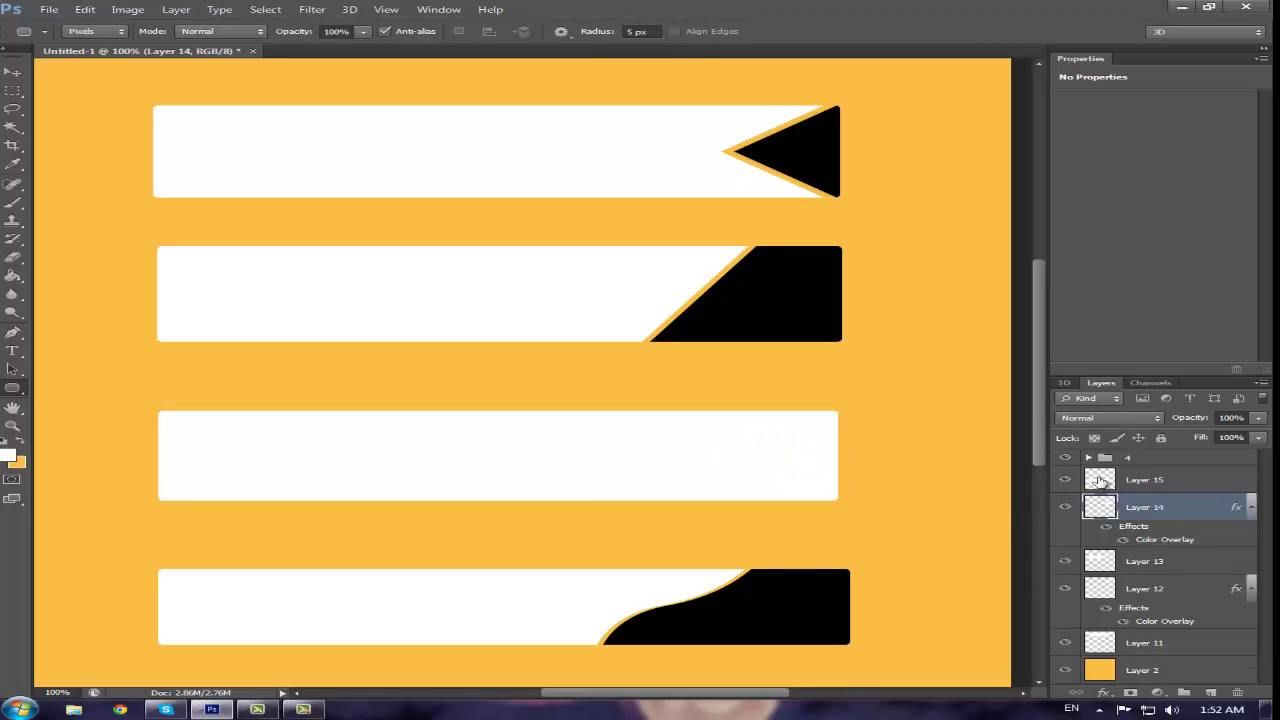
left_click(1100, 481)
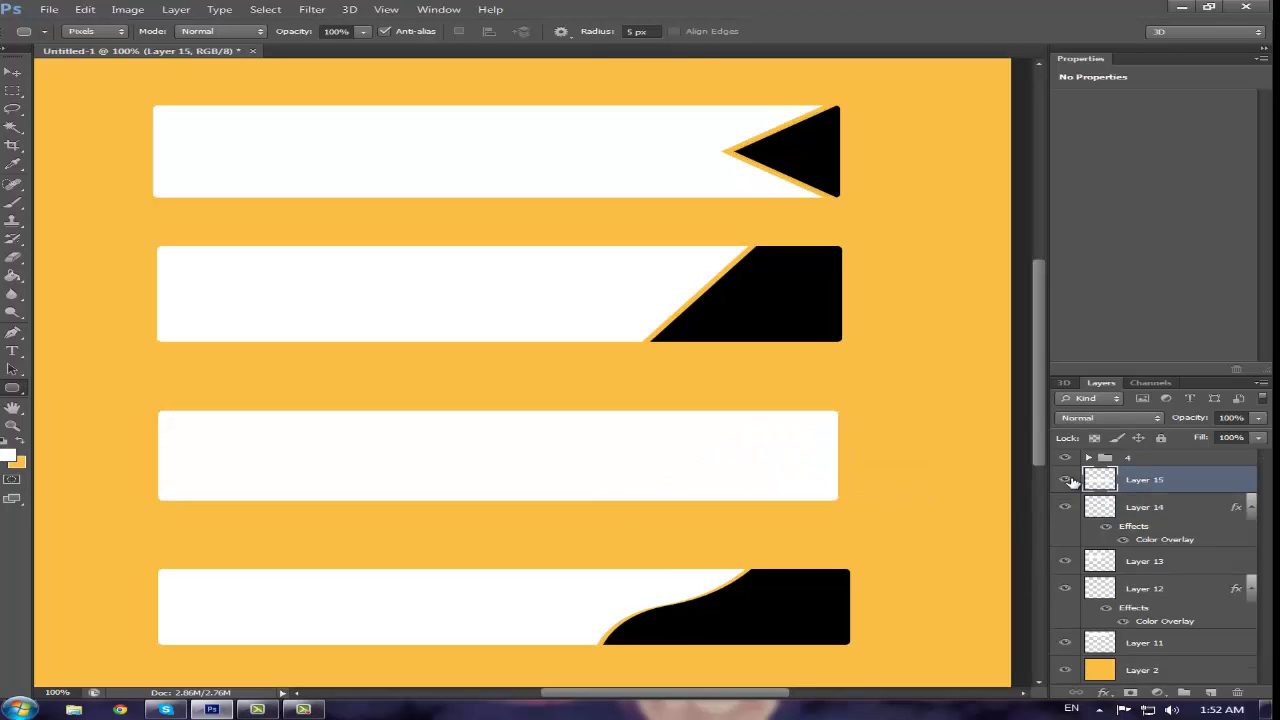
Draw a closed Pen path around the third bar's right end, with a concave curve rising from its lower edge to above its upper edge
left_click(11, 334)
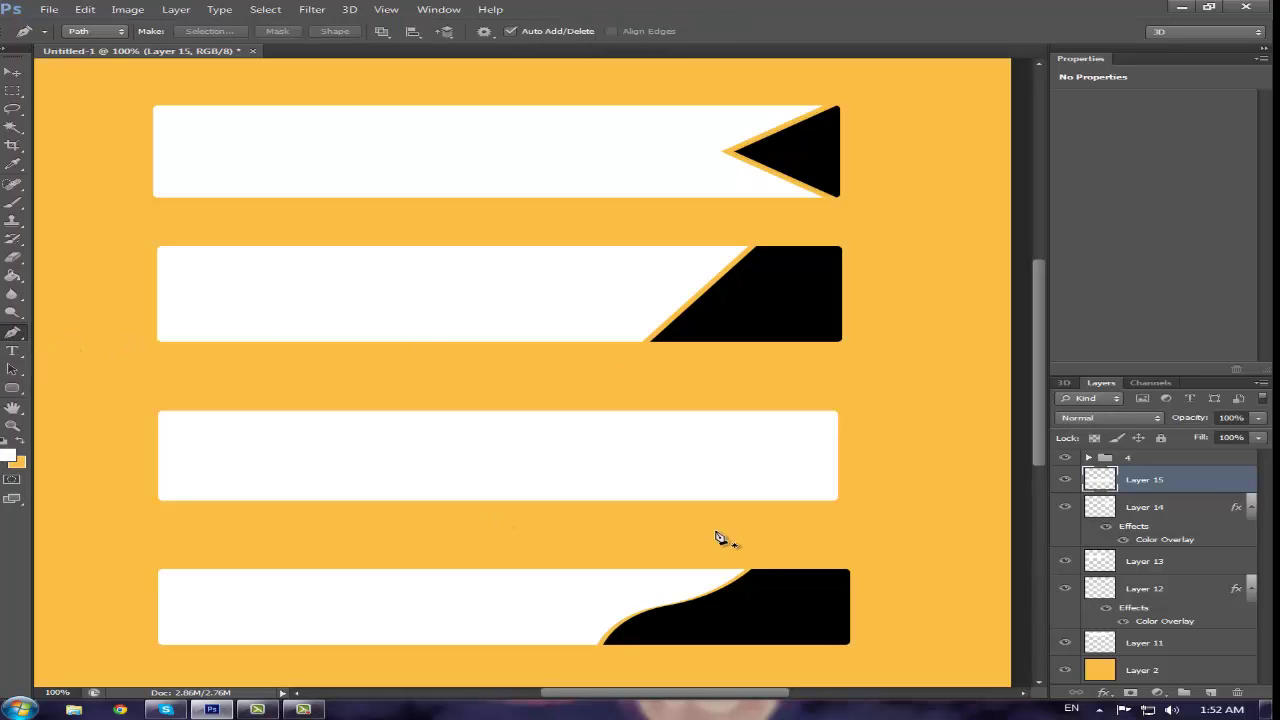
left_click(619, 501)
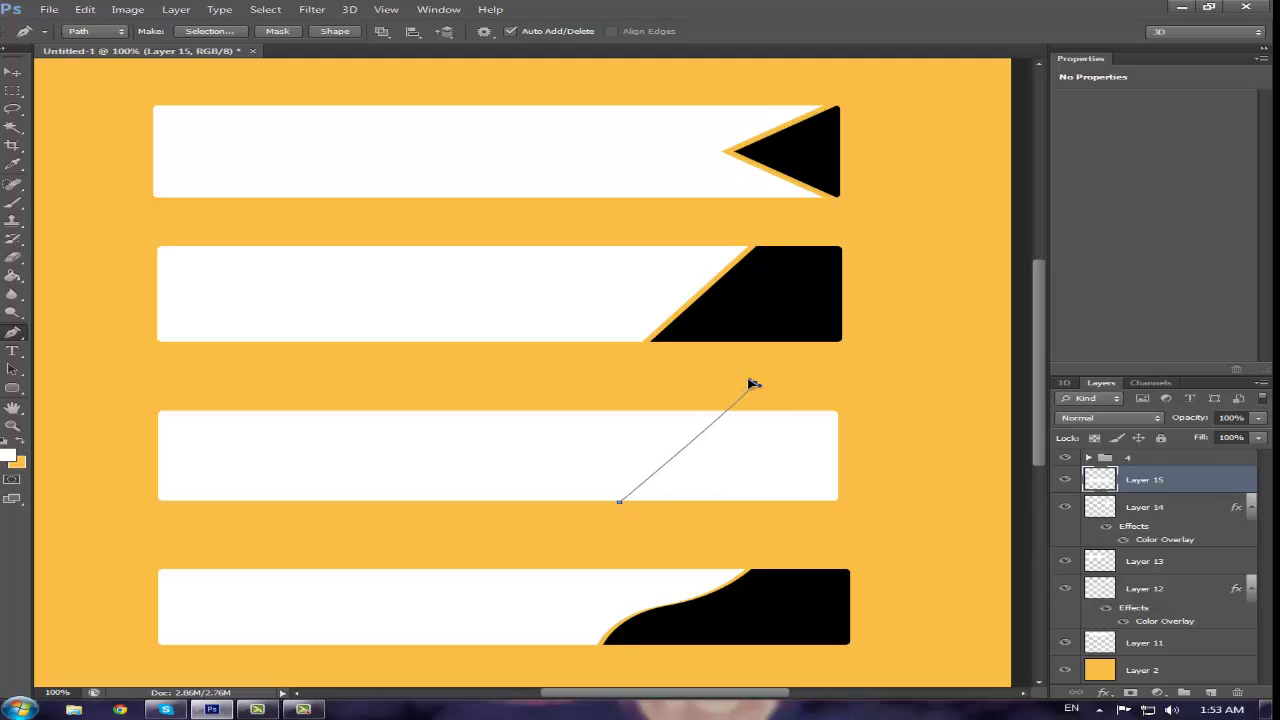
left_click_drag(754, 383, 785, 284)
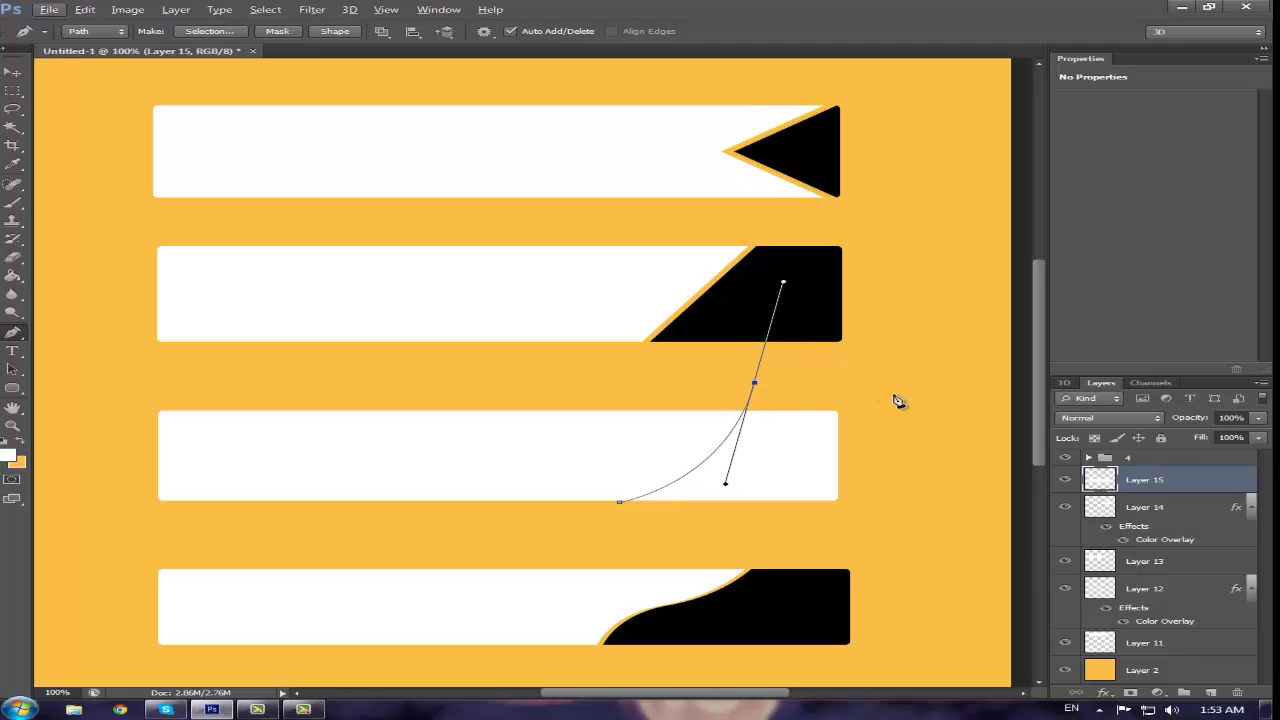
left_click(948, 394)
left_click(973, 482)
left_click(957, 547)
left_click(756, 572)
left_click_drag(676, 548, 668, 537)
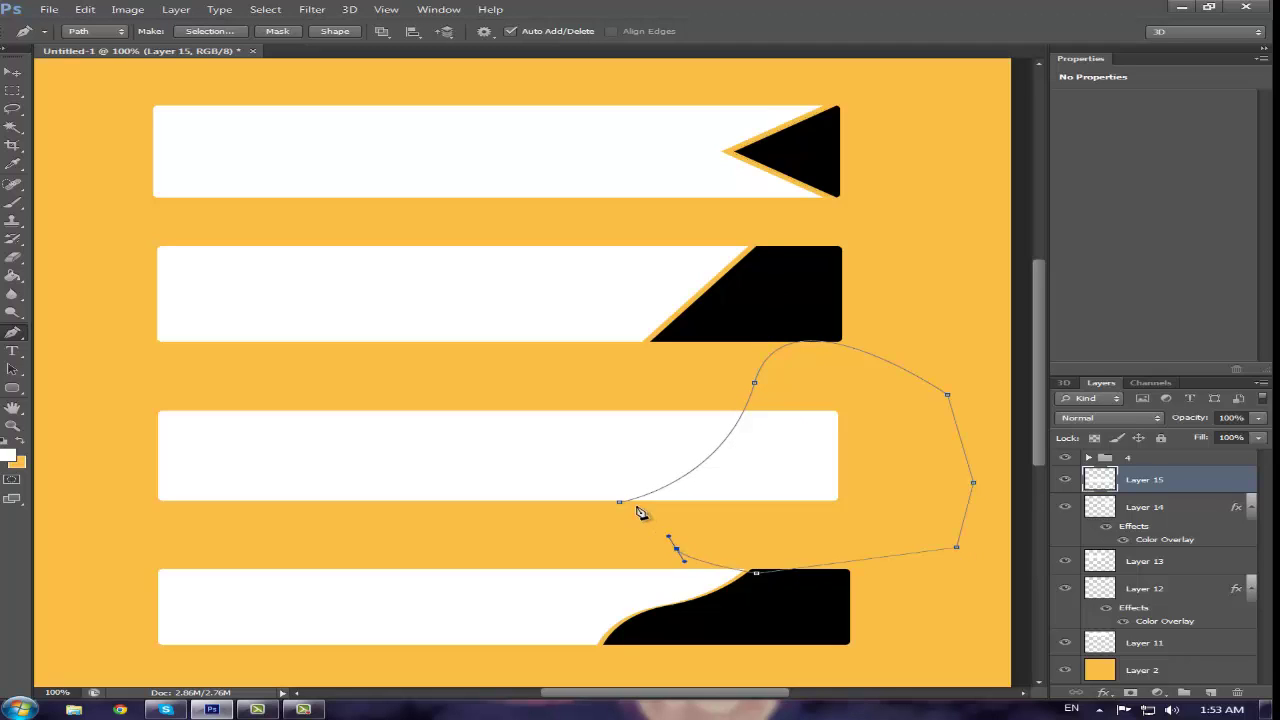
left_click(620, 507)
Convert the path to a selection and shift the enclosed end piece slightly right to separate it from the third bar, clearing the selection
right_click(792, 488)
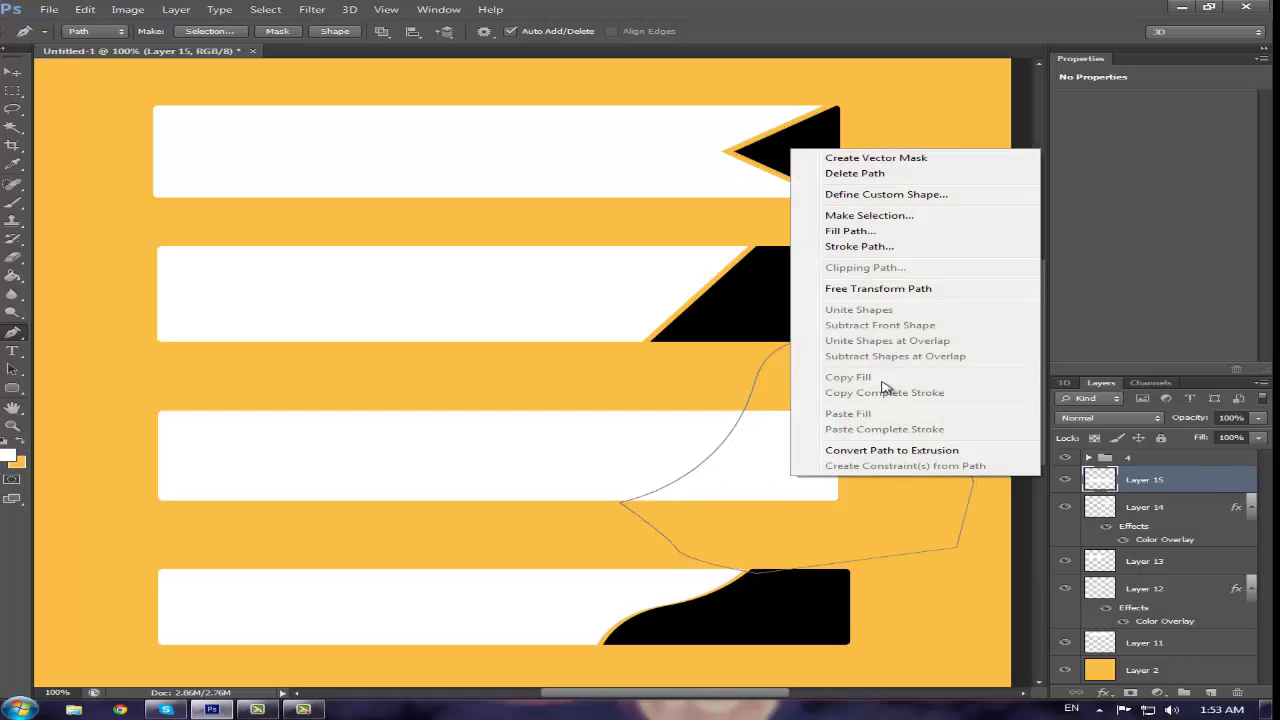
left_click(878, 216)
left_click(736, 209)
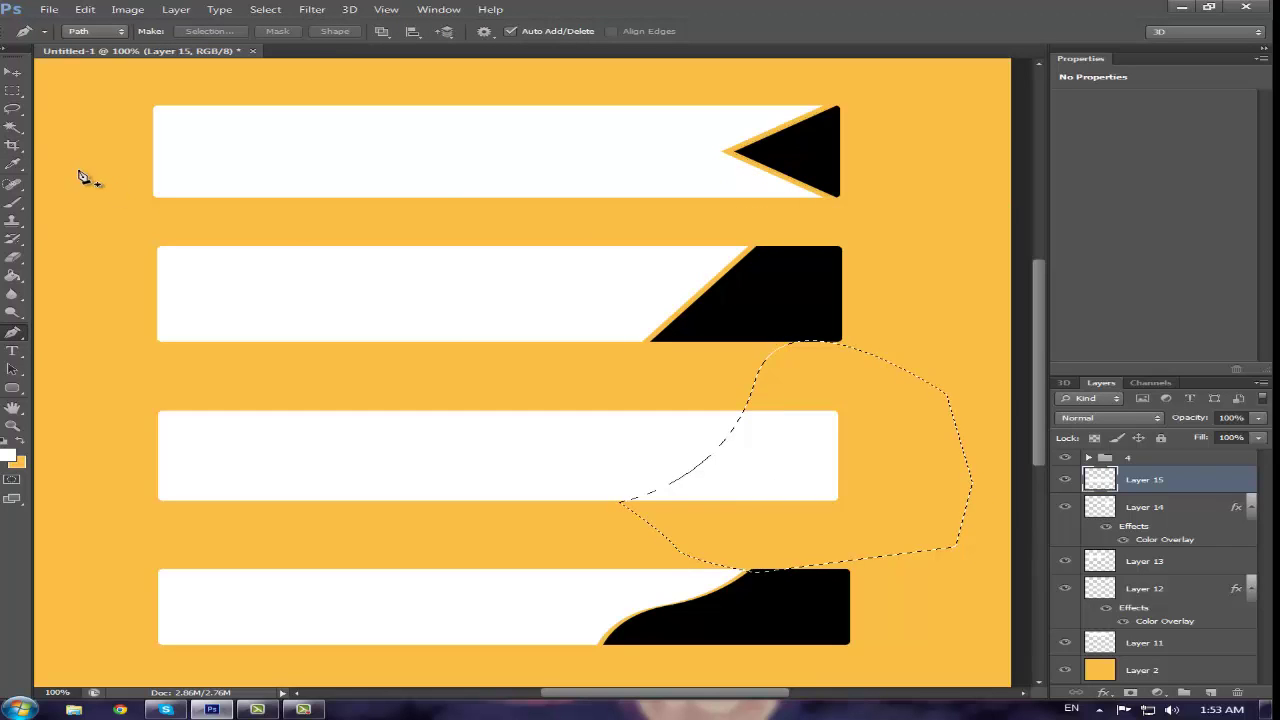
left_click(12, 72)
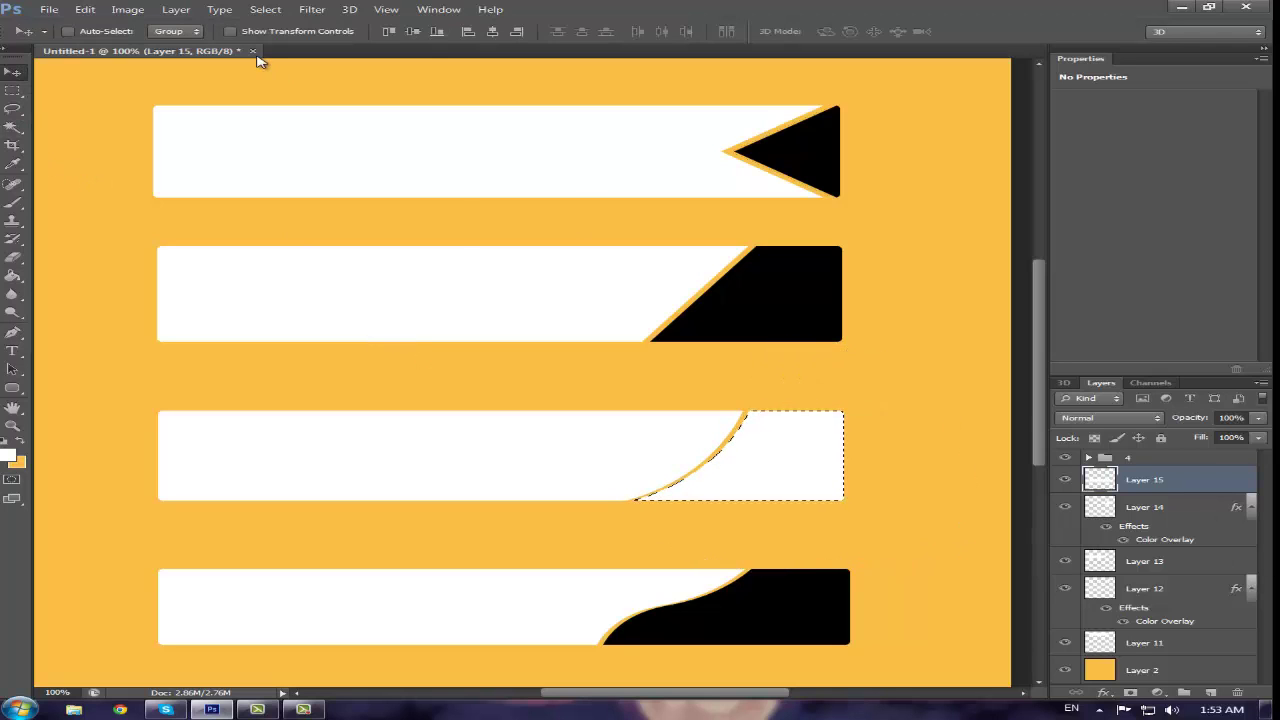
left_click(265, 9)
left_click(300, 40)
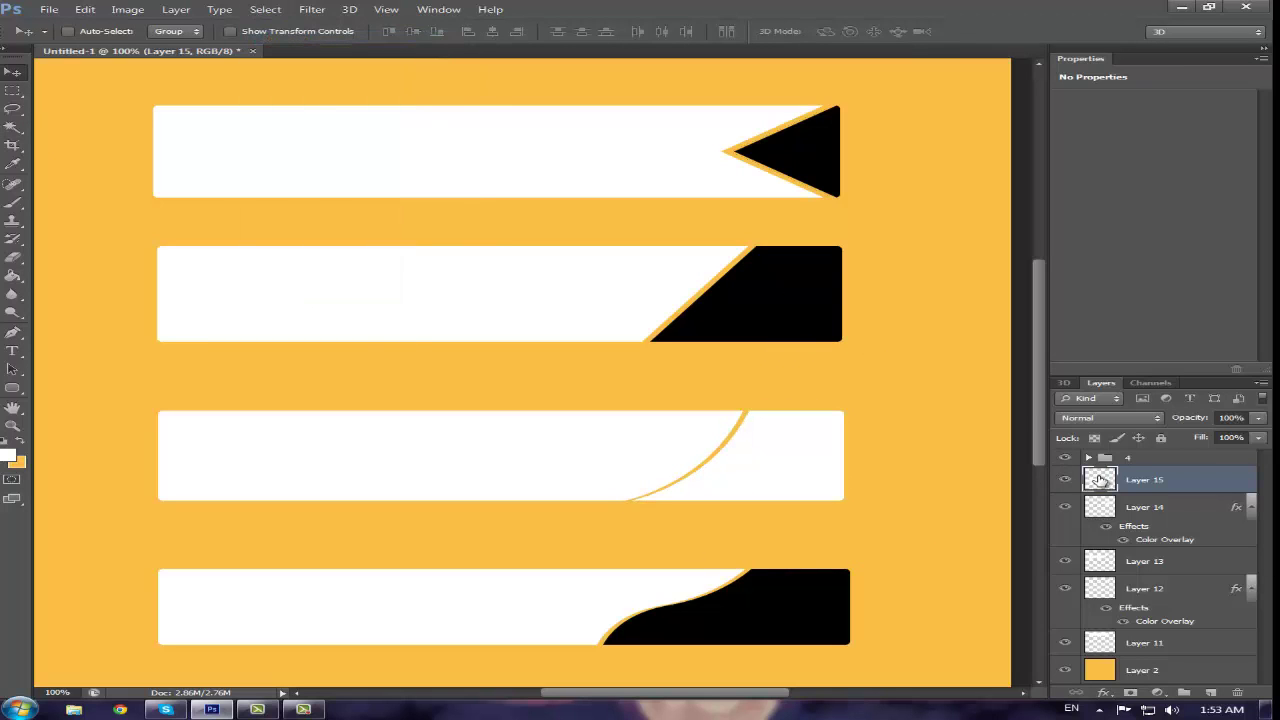
right_click(1099, 481)
left_click(1063, 141)
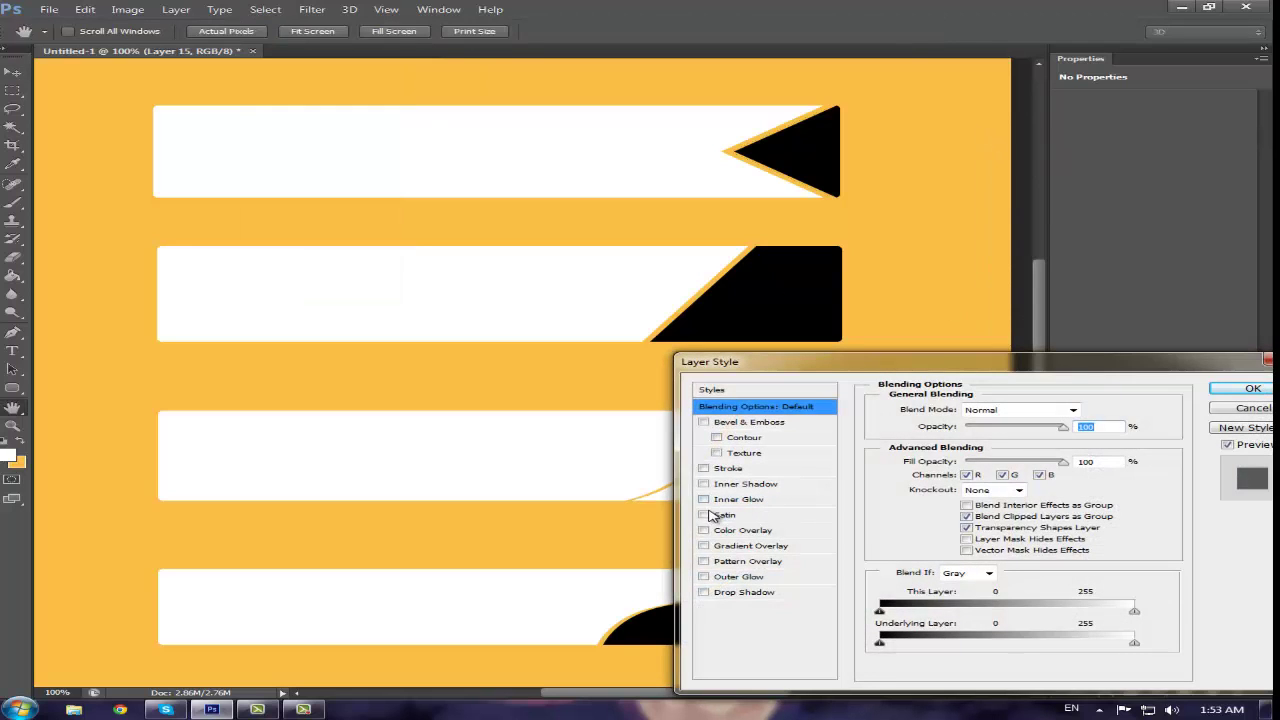
left_click(707, 531)
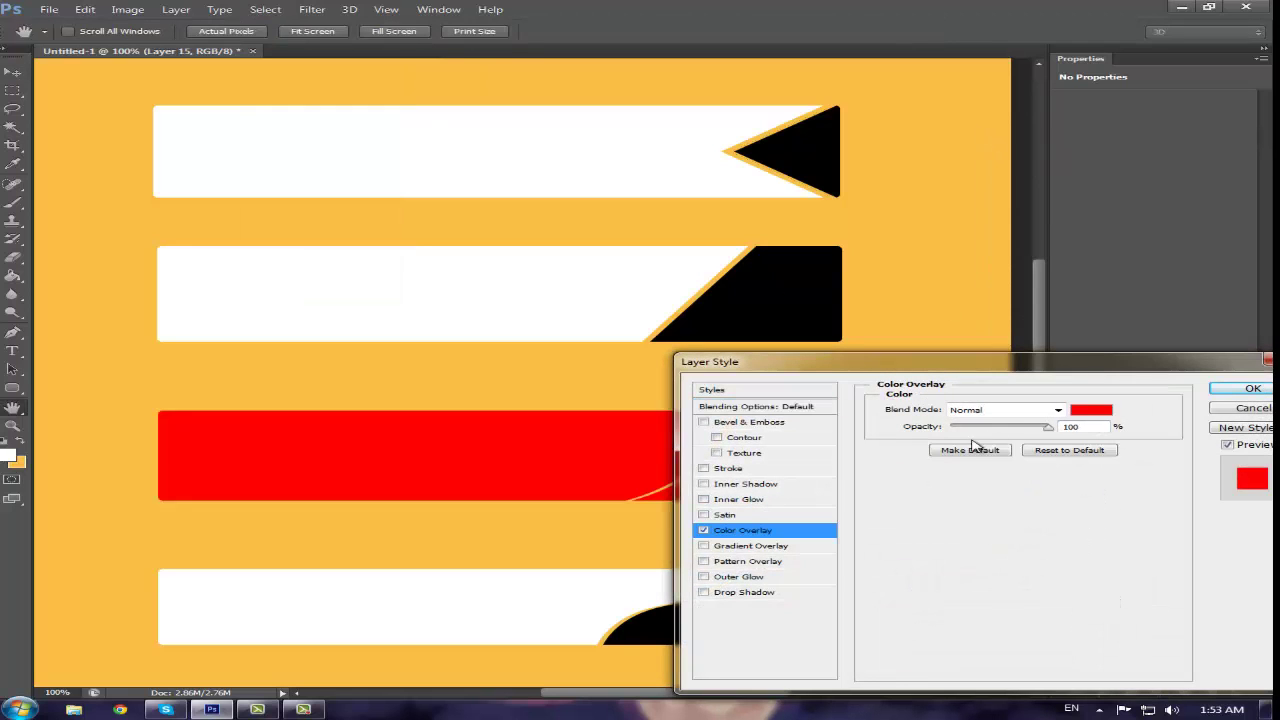
left_click(1246, 408)
Copy the curved end piece to its own layer with a Magic Wand selection and remove the original from Layer 15
left_click(13, 127)
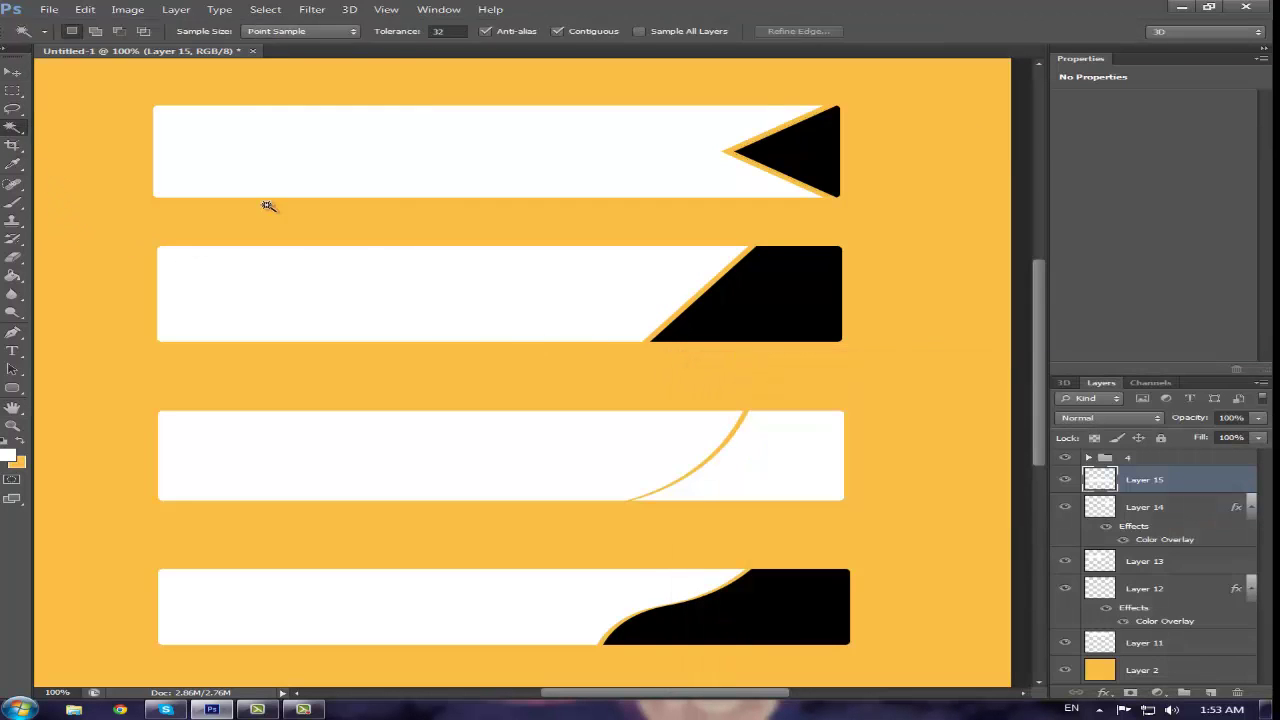
left_click(806, 447)
key("ctrl+j")
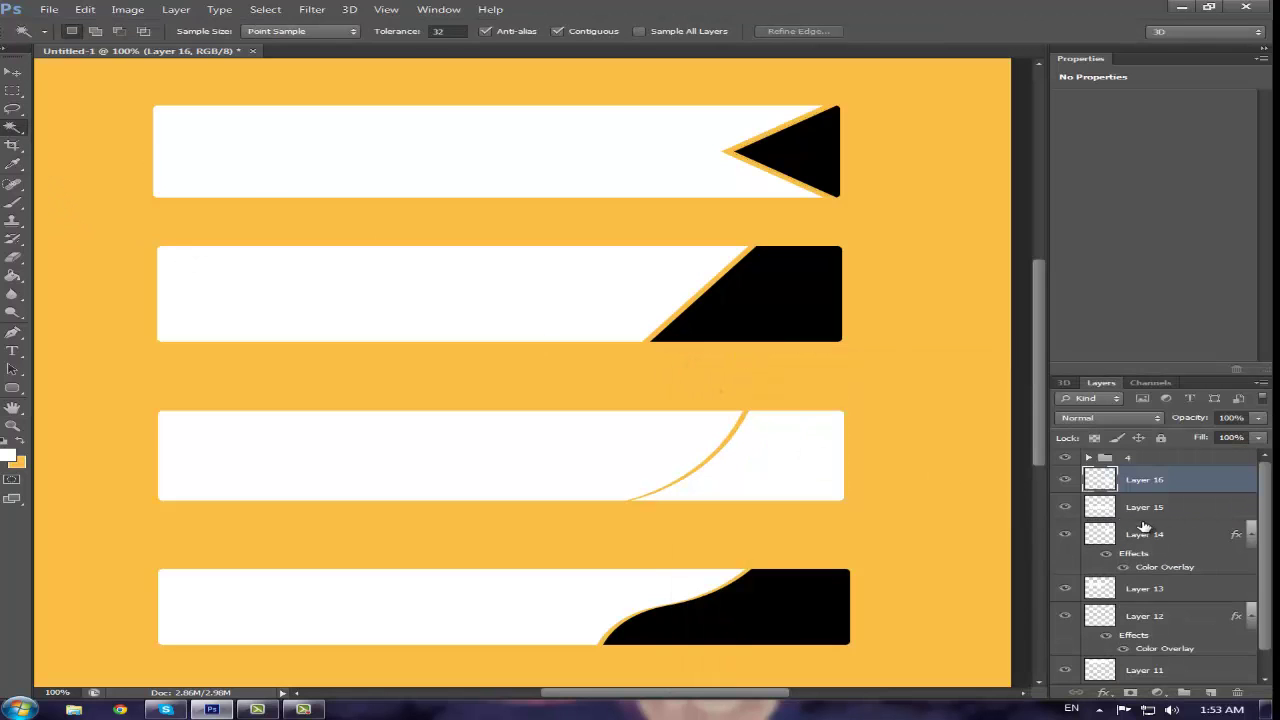
left_click(797, 477)
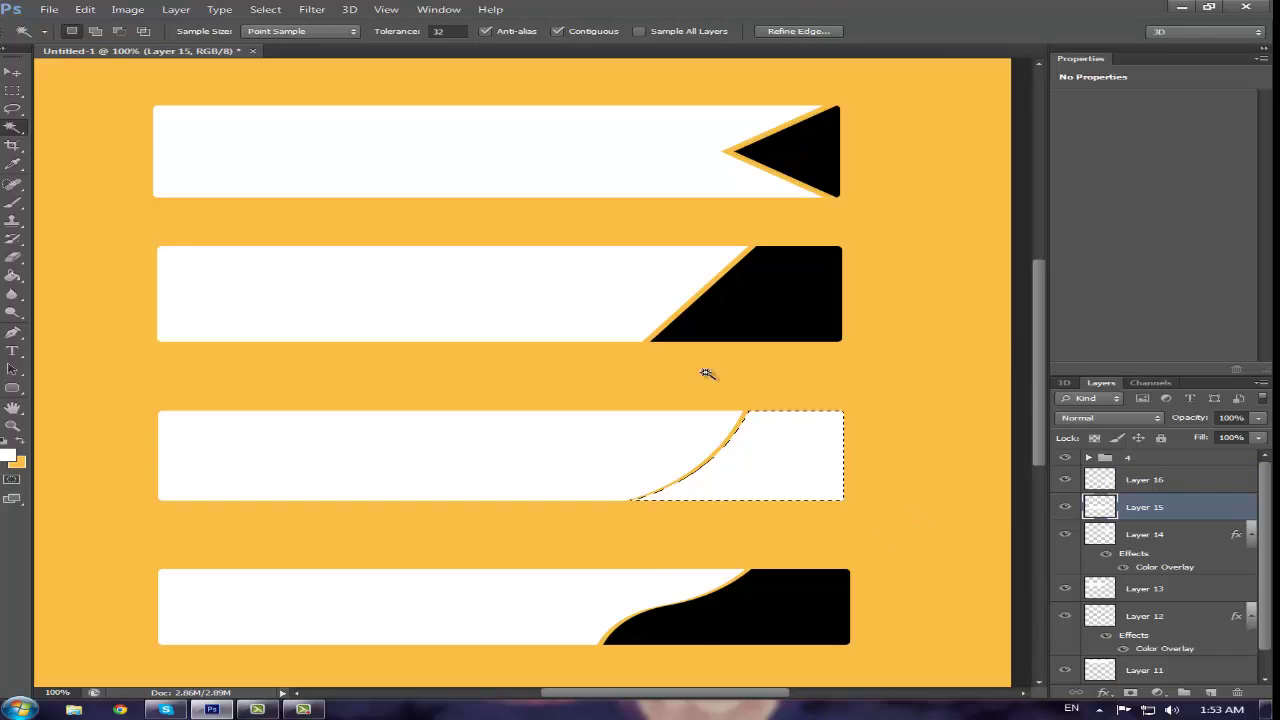
left_click(265, 9)
left_click(285, 38)
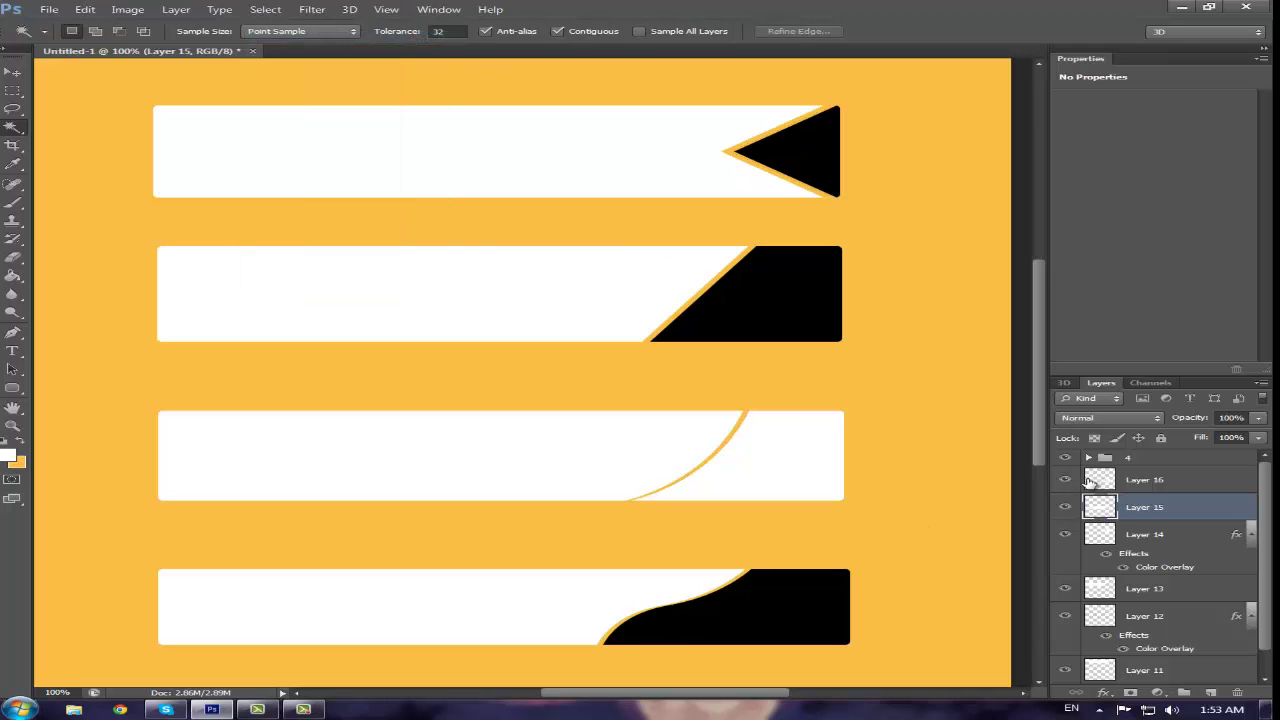
Apply a black Color Overlay to the copied curved end piece on Layer 16
left_click(1089, 482)
right_click(1089, 482)
left_click(1066, 150)
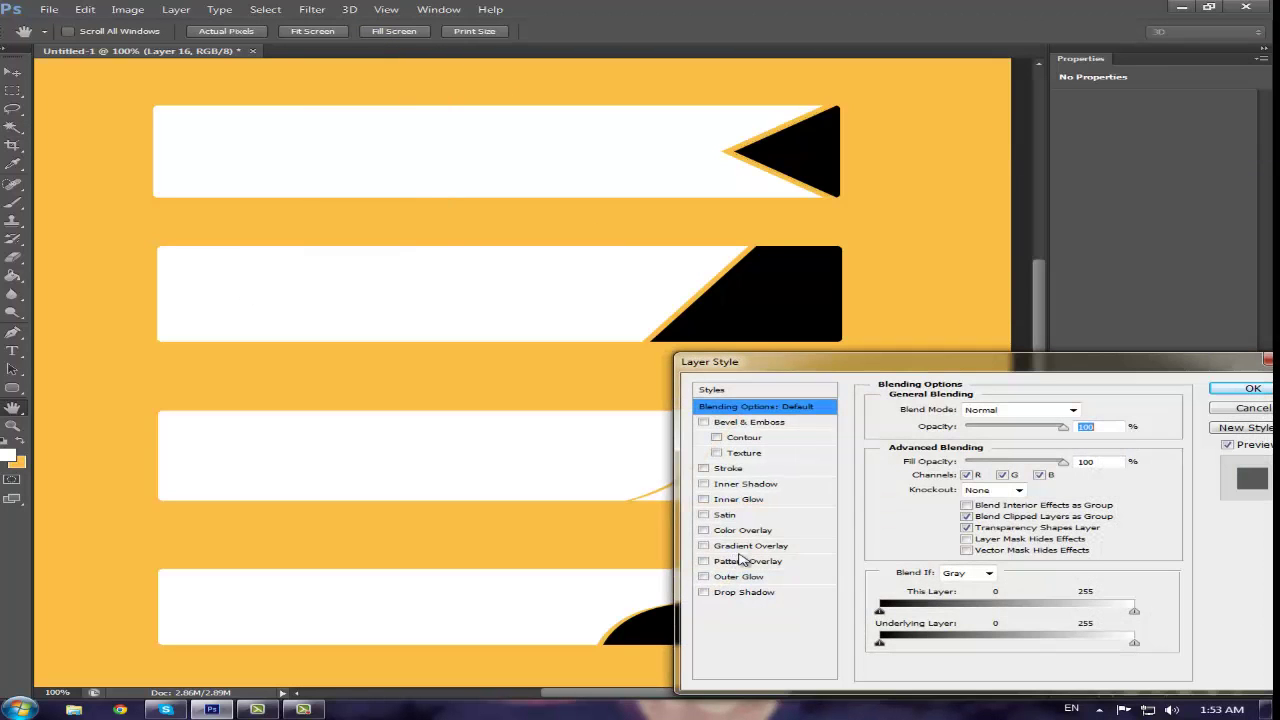
left_click(705, 530)
left_click(1093, 411)
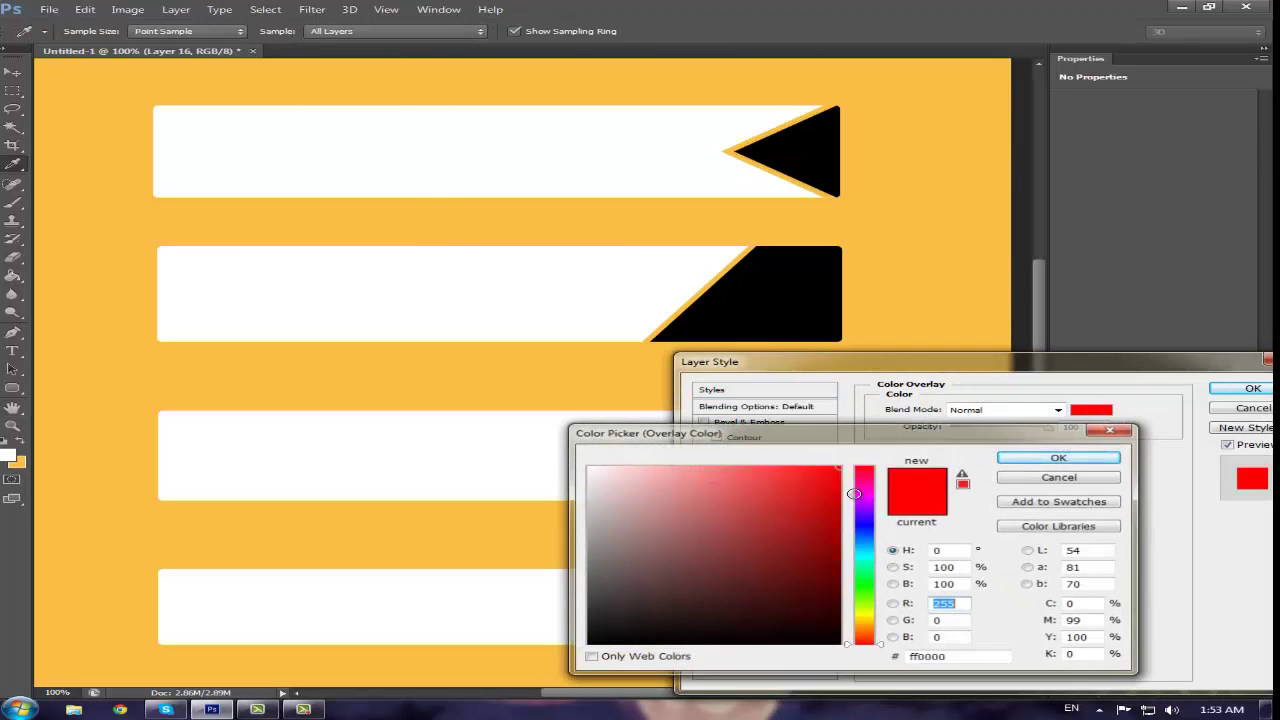
type("0")
left_click(1050, 459)
left_click(1250, 388)
key("w")
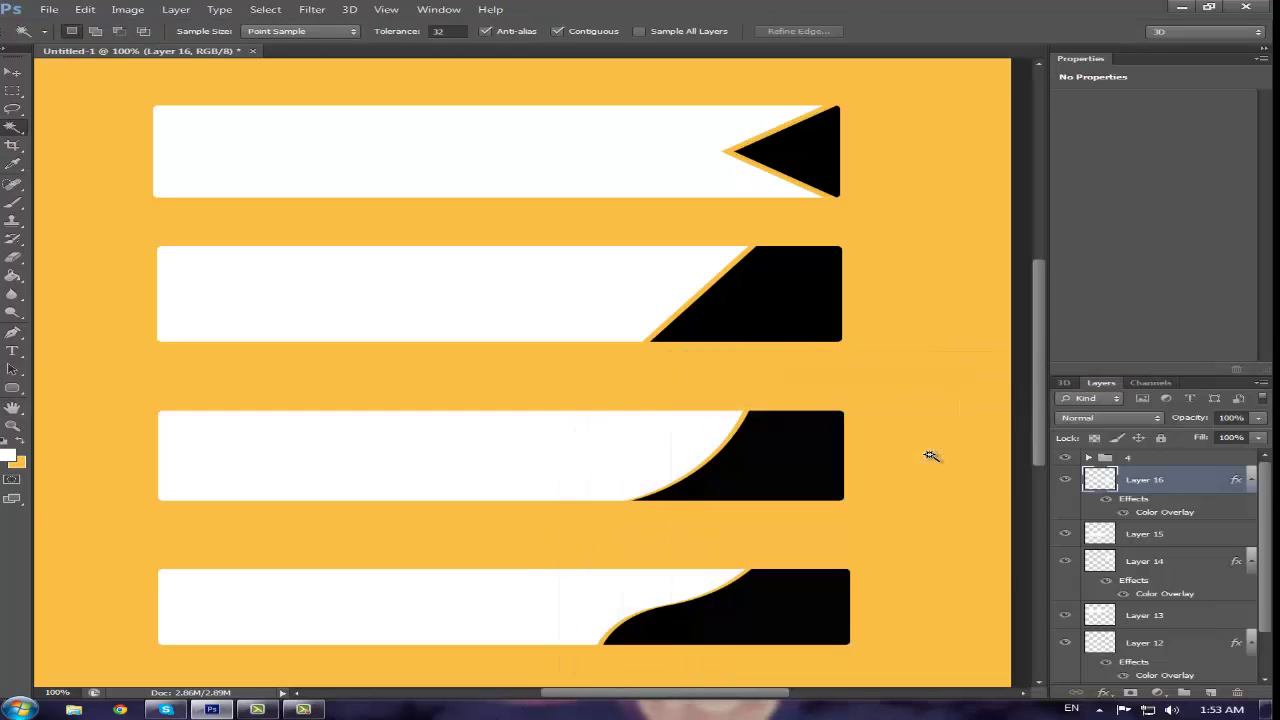
Create a layer above group 4 and draw a white rounded rectangle with a 5 px radius over the bottom bar
scroll(1140, 500, "down", 1)
scroll(1138, 500, "up", 1)
left_click(1106, 460)
left_click(12, 388)
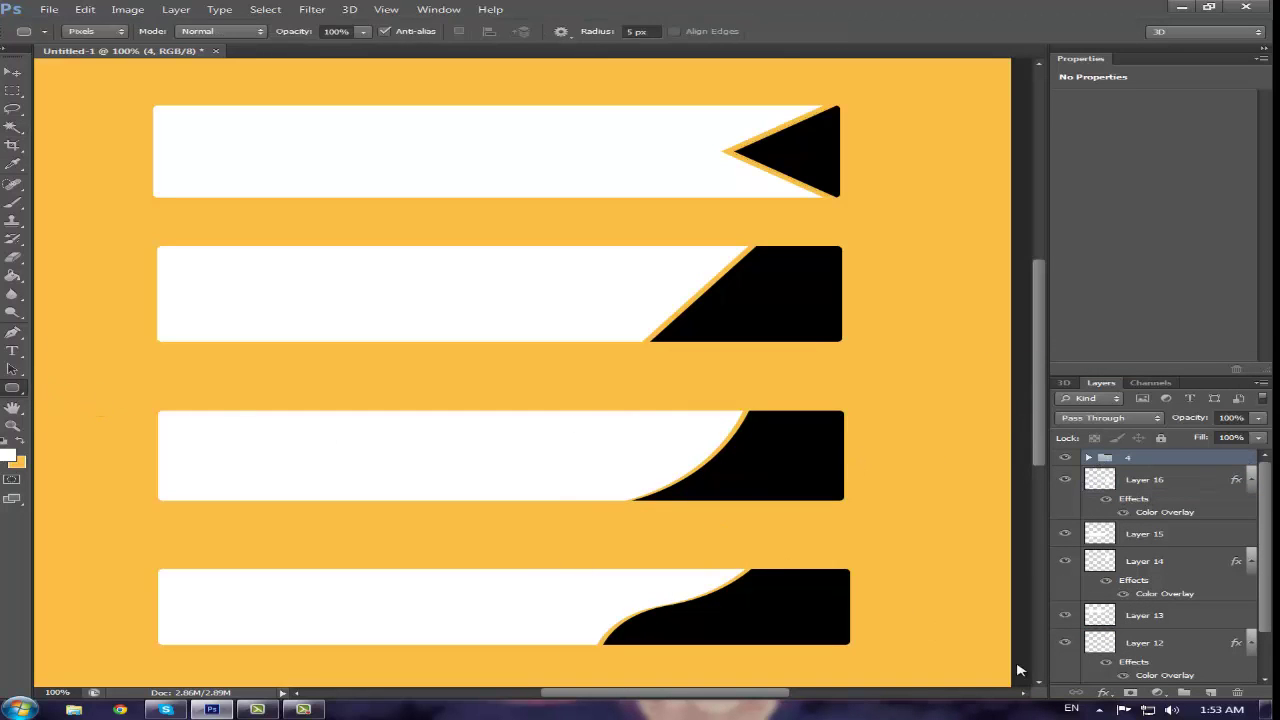
left_click(1211, 692)
scroll(556, 530, "down", 3)
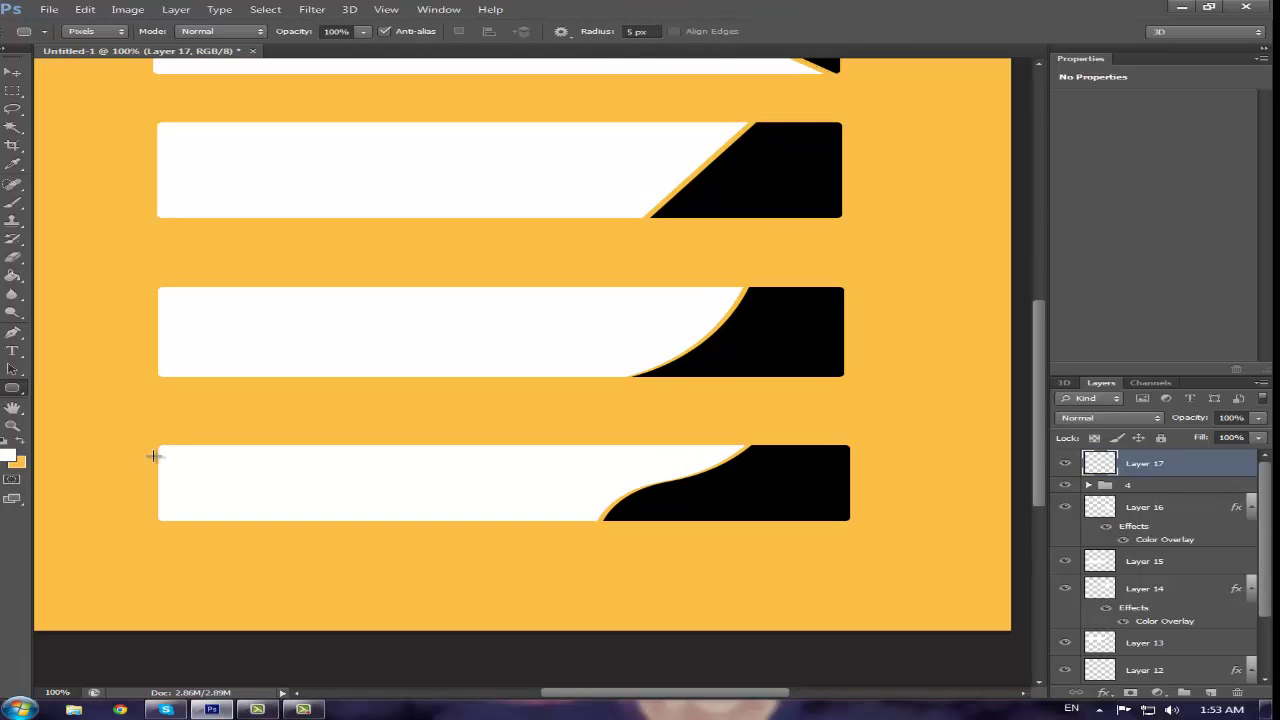
left_click_drag(157, 446, 850, 519)
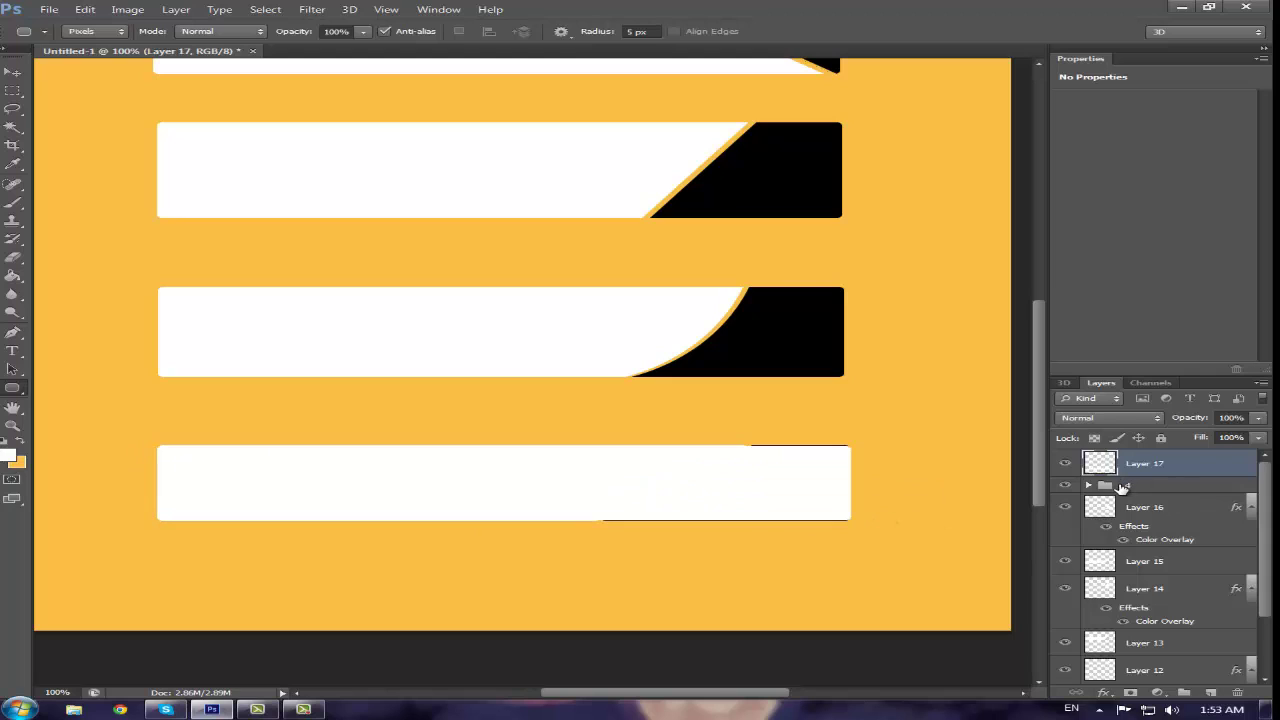
Delete group 4, which holds the original bottom bar, and make Layer 17 active
left_click(1122, 486)
key("Delete")
left_click(1106, 468)
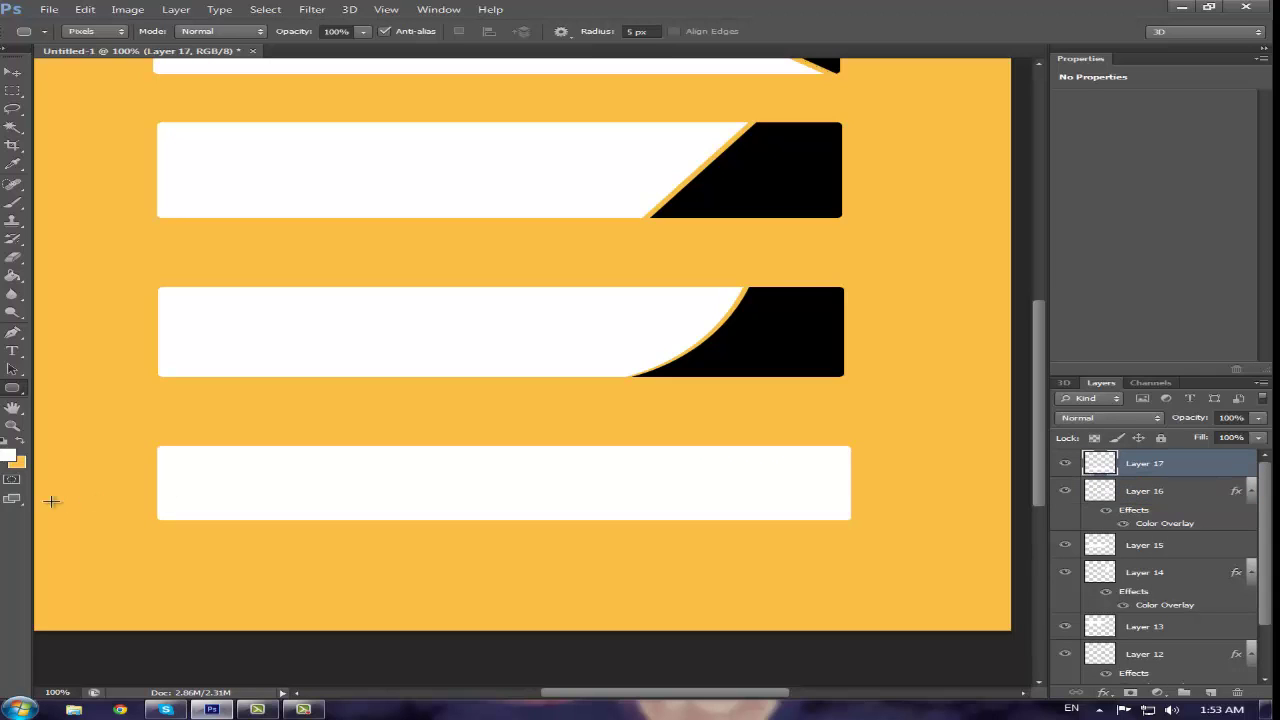
Draw a closed Pen path around the bottom bar's right end, crossing the bar with an S-shaped curve from lower to upper edge
left_click(13, 334)
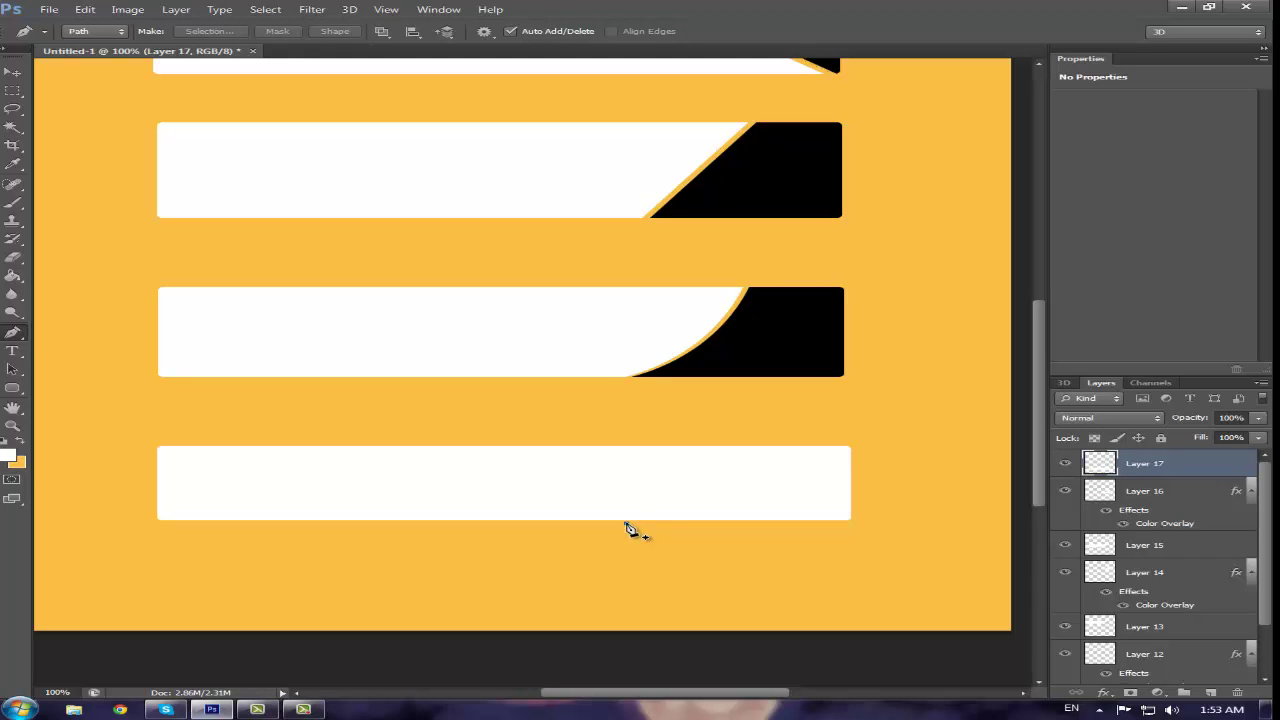
left_click(626, 523)
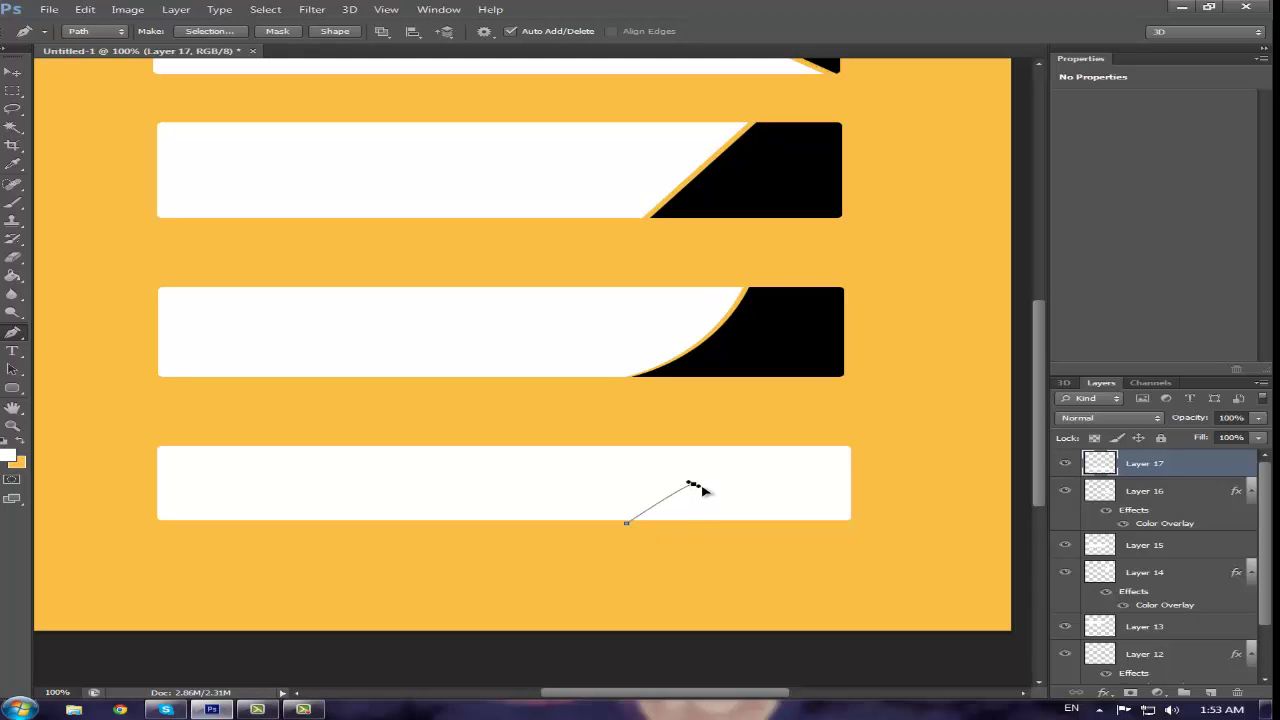
left_click_drag(713, 490, 742, 479)
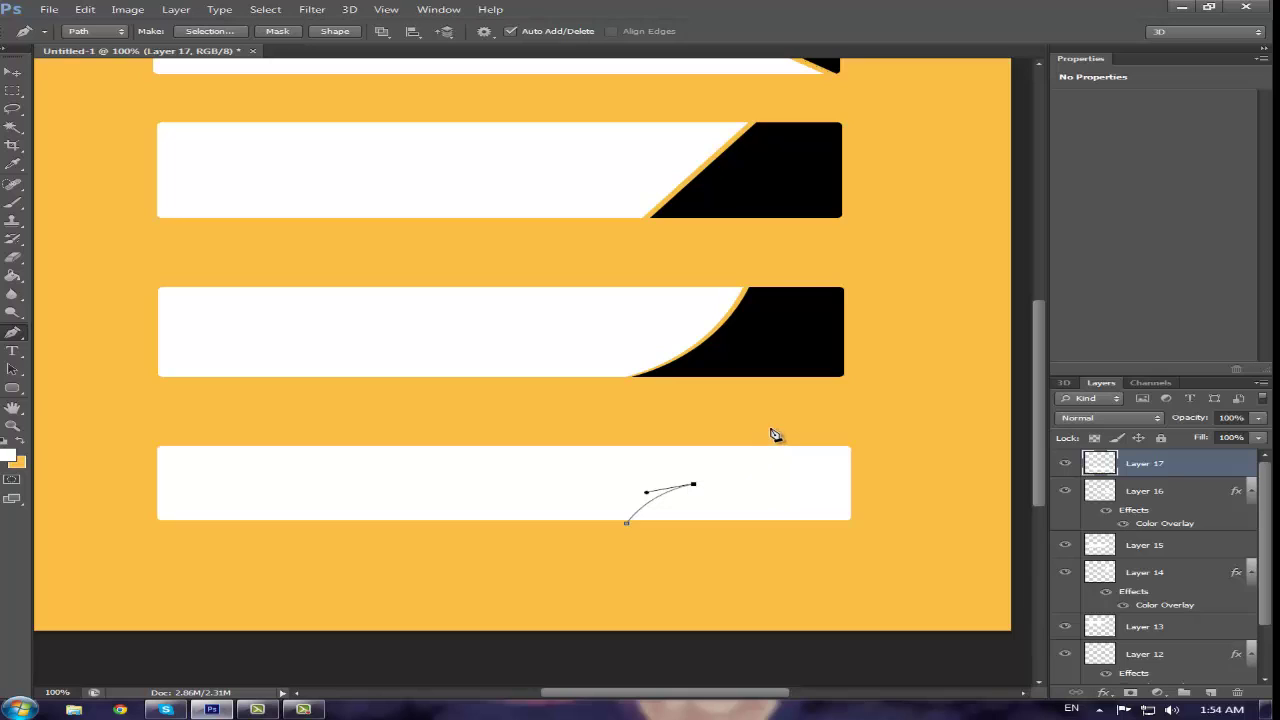
left_click_drag(770, 428, 776, 391)
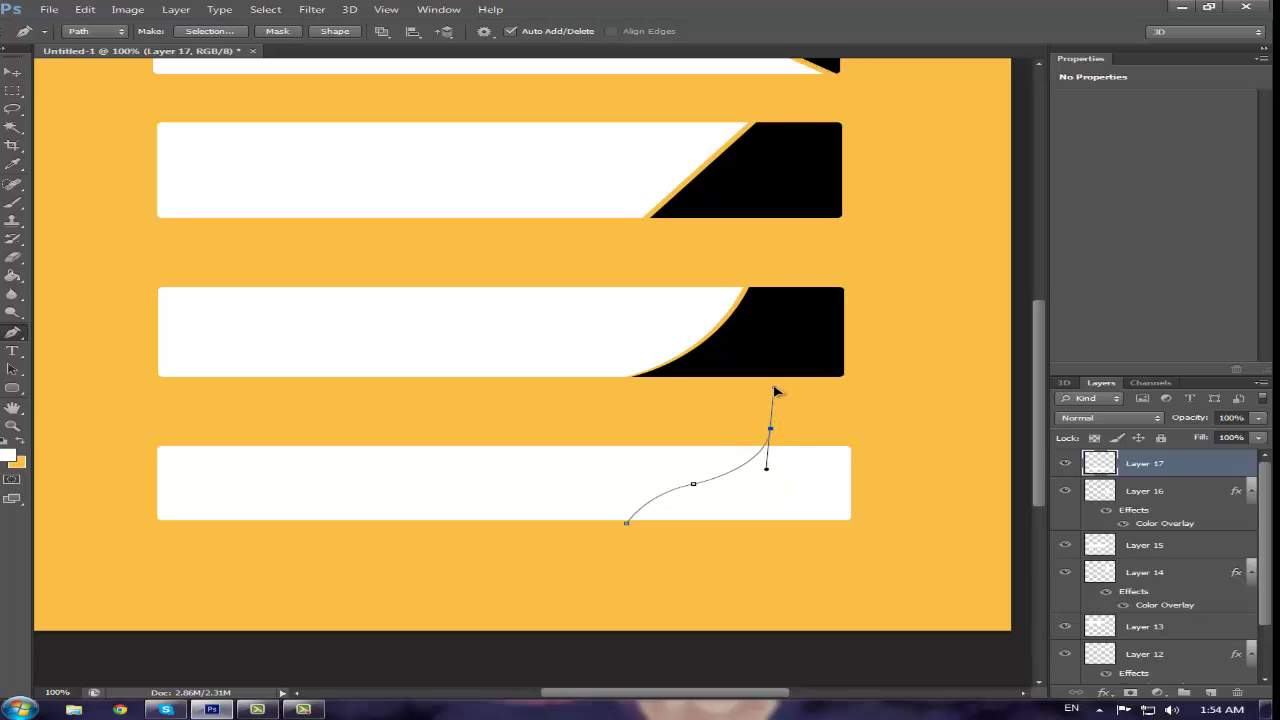
left_click(940, 419)
left_click(1007, 549)
left_click(892, 576)
left_click(745, 582)
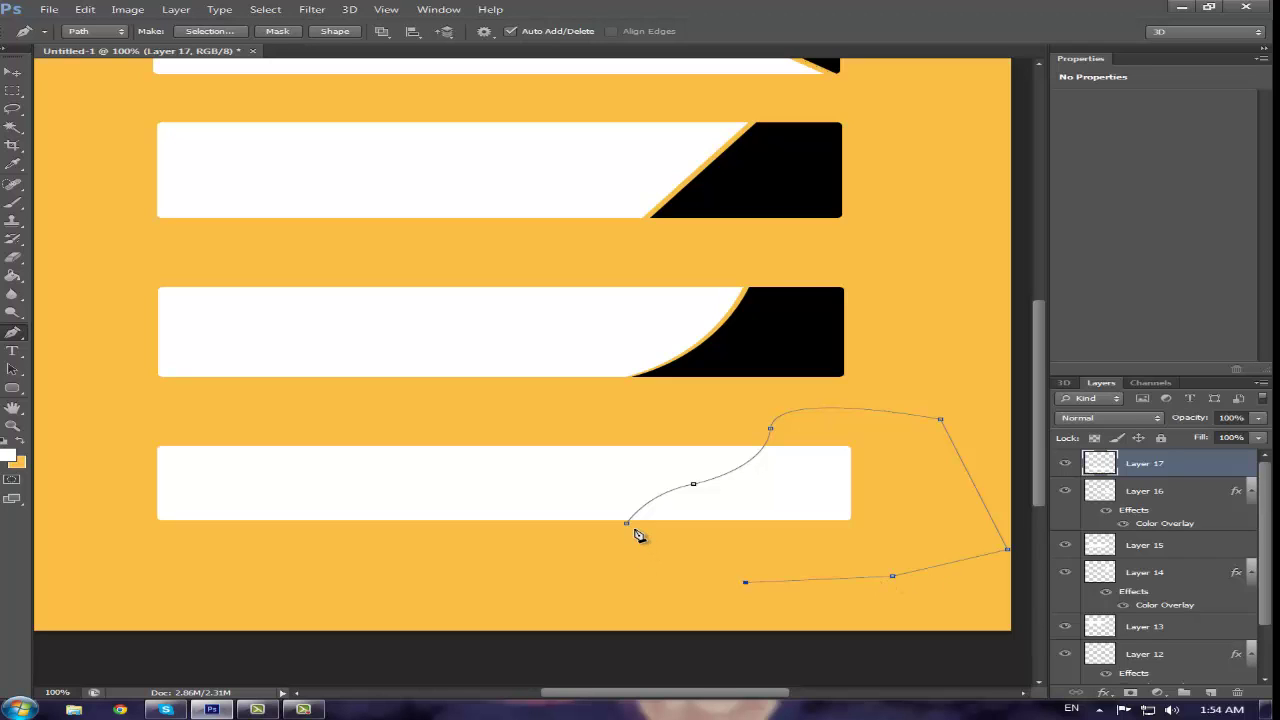
left_click(627, 523)
Convert the S-curved path around the bottom bar's end into a selection
right_click(829, 474)
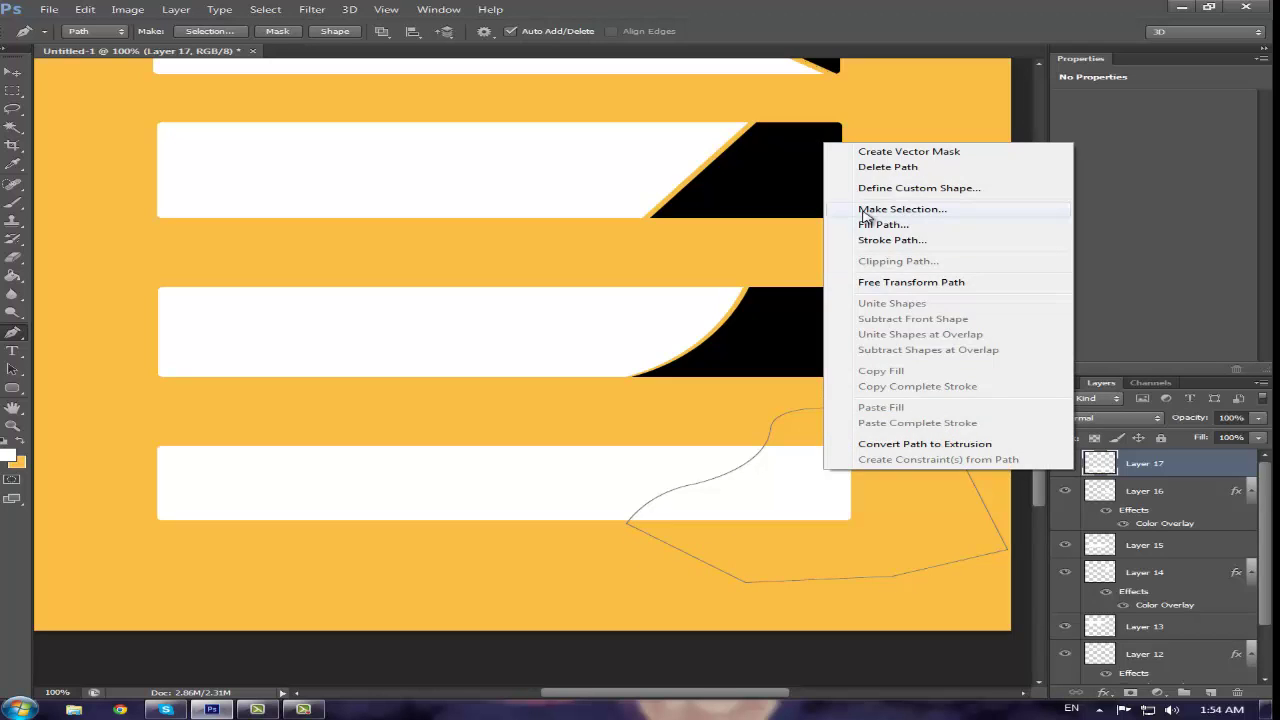
left_click(863, 211)
left_click(728, 209)
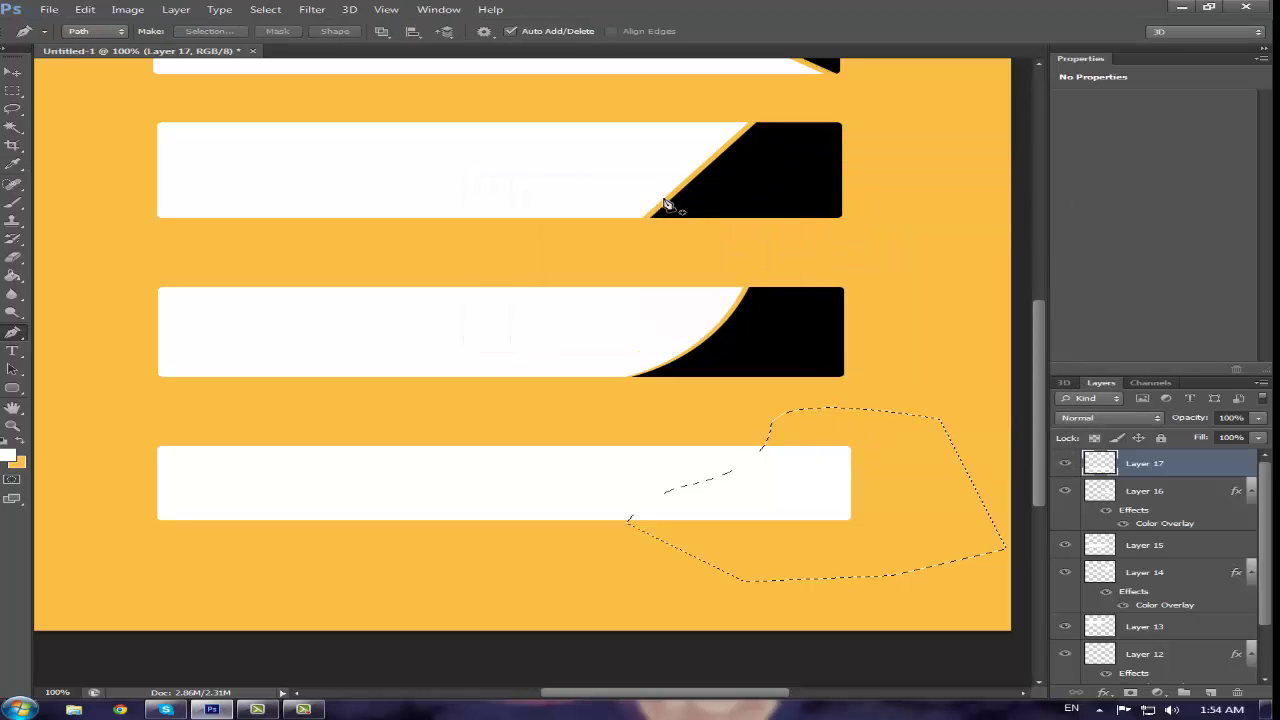
Nudge the selected S-curved end piece of the bottom bar slightly to the right to open a thin gap, and clear the selection
left_click(13, 76)
key("Right")
key("Right")
key("Right")
key("Right")
key("Right")
key("Right")
key("Right")
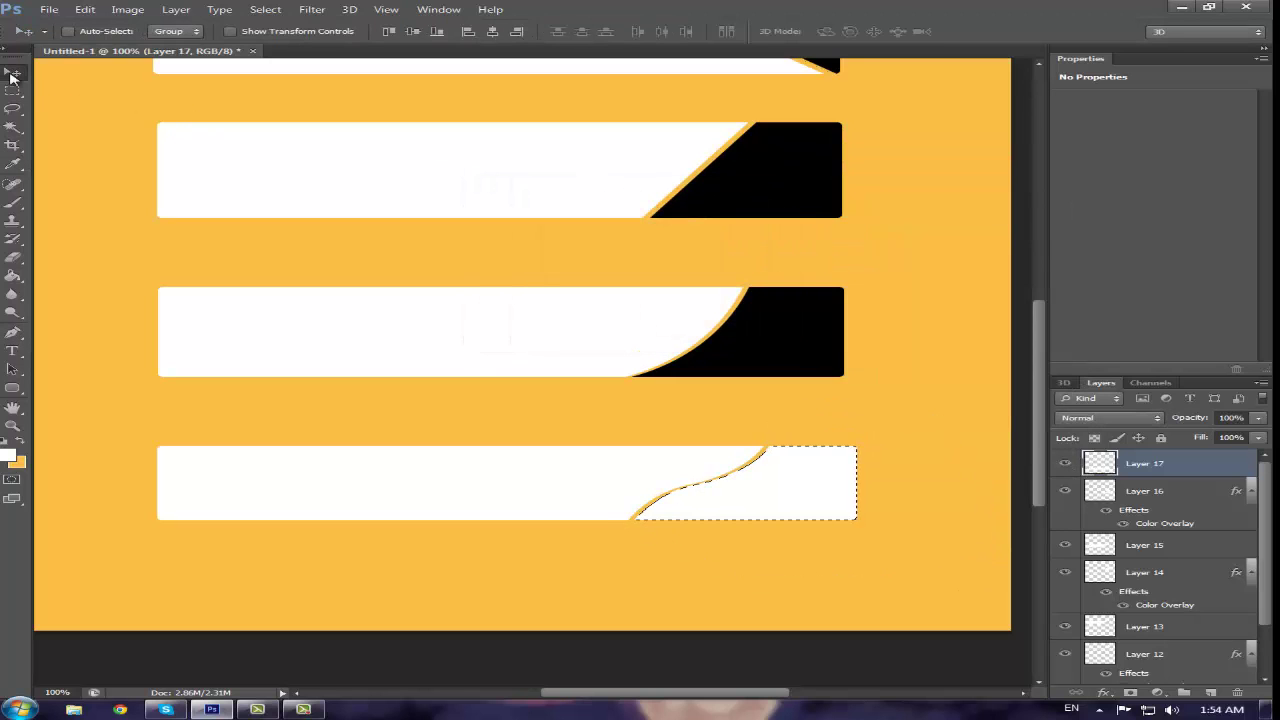
left_click(250, 10)
left_click(280, 38)
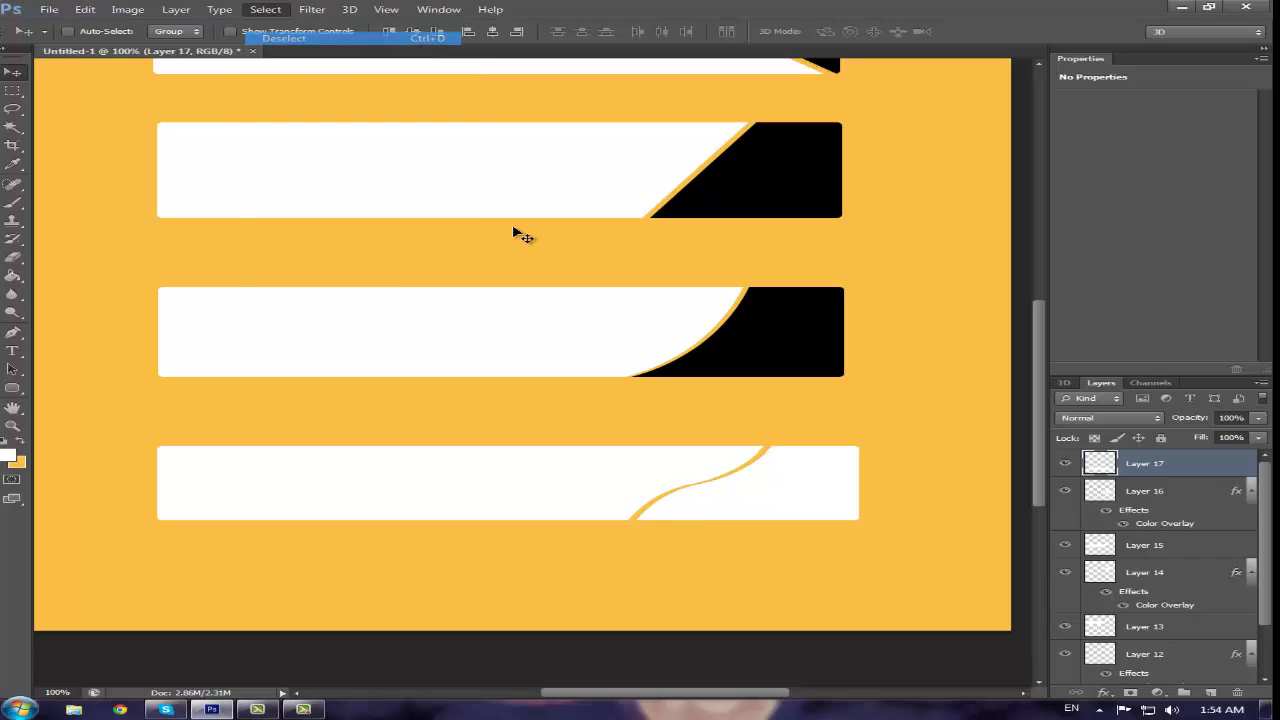
Select the bottom bar's end piece with the Magic Wand, separate it onto its own layer and deselect
left_click(13, 128)
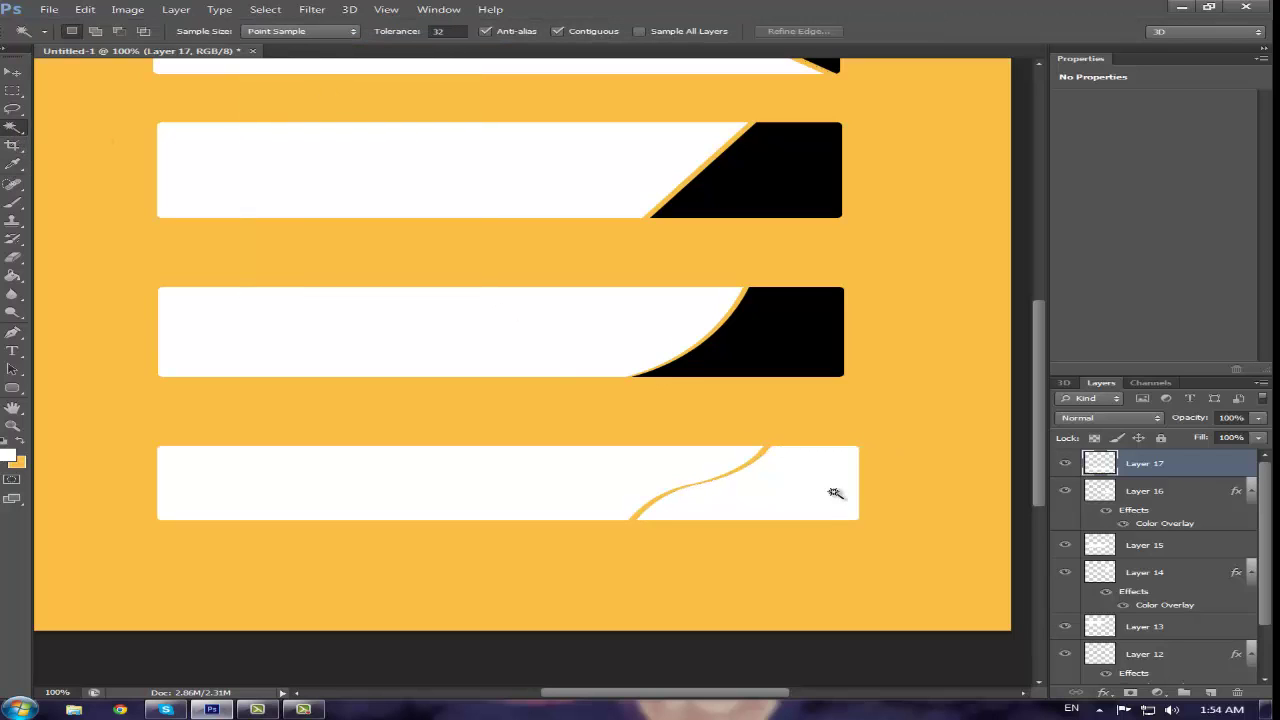
left_click(800, 498)
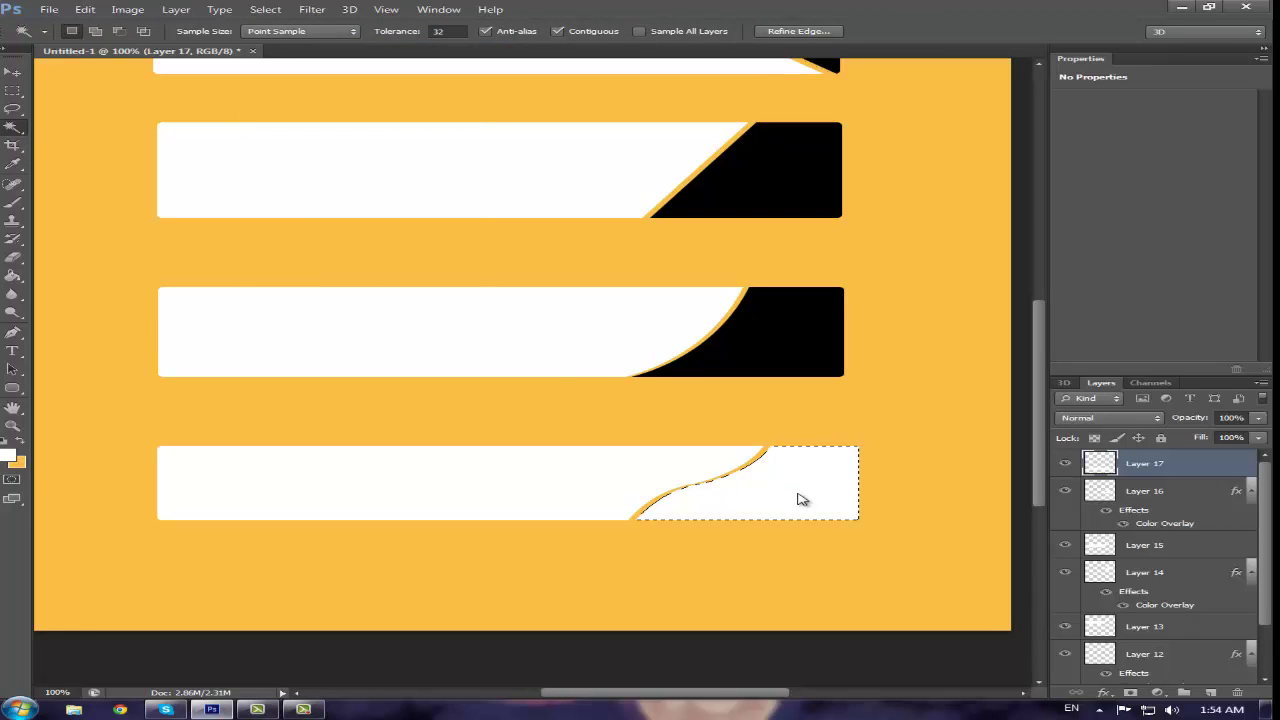
key("ctrl+j")
left_click(843, 489)
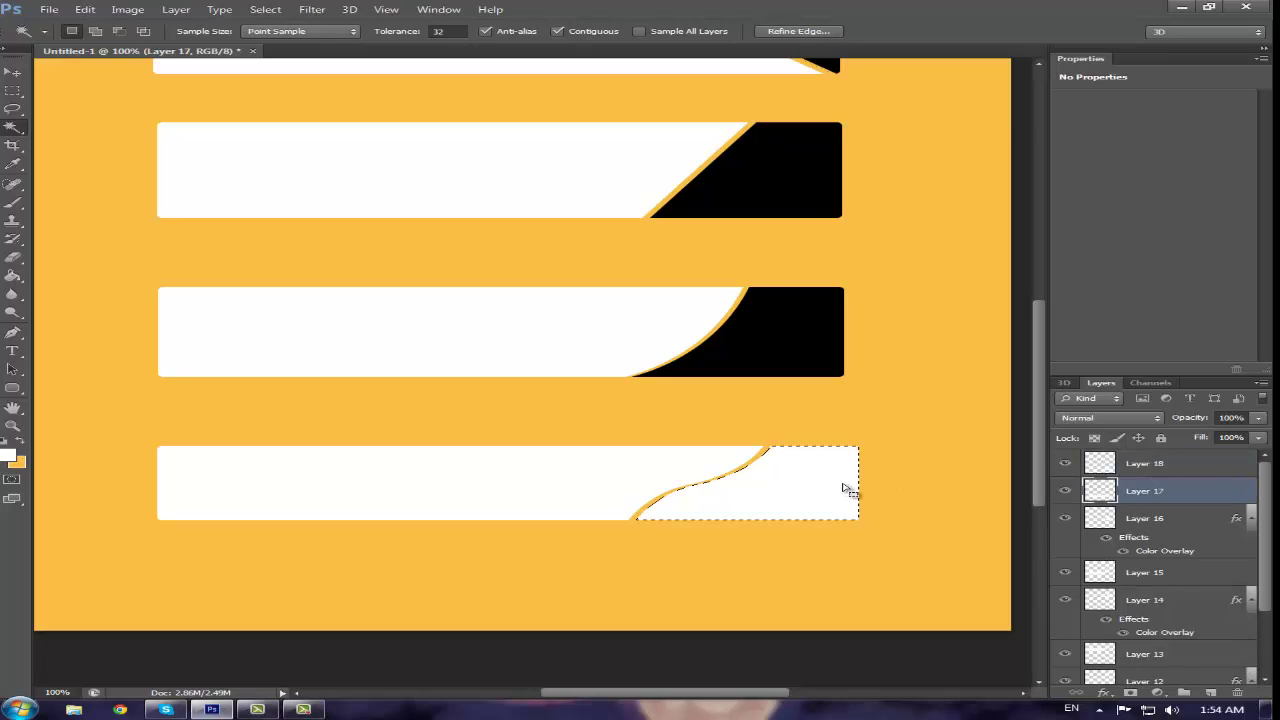
left_click(264, 10)
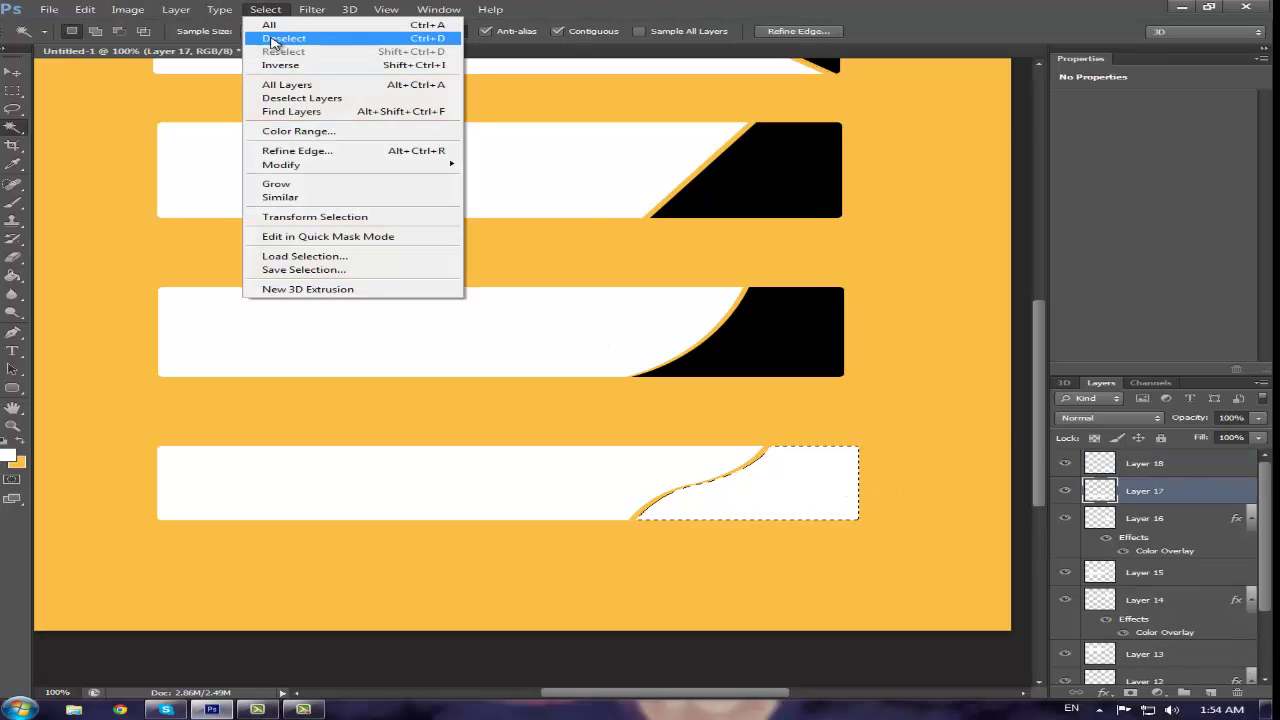
left_click(272, 39)
left_click(1065, 463)
left_click(1065, 463)
Apply a black (000000) Color Overlay to Layer 18, the bottom bar's end piece
left_click(1100, 465)
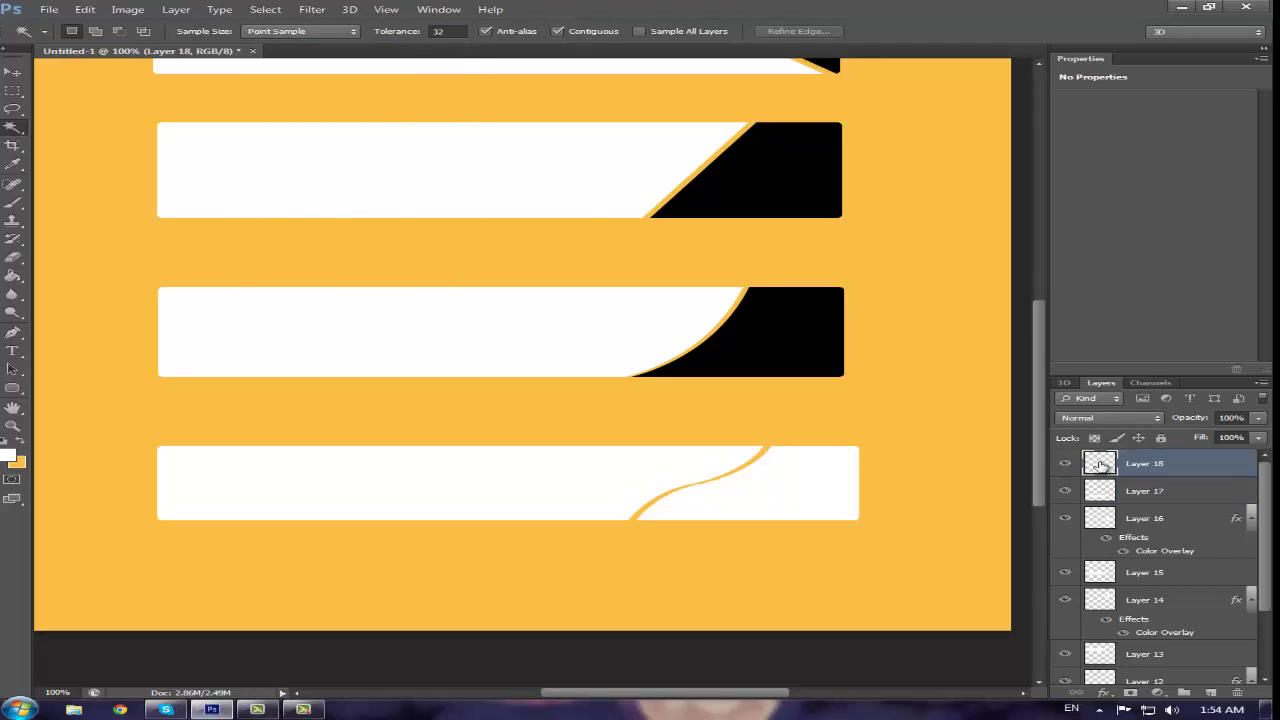
right_click(1100, 465)
left_click(1050, 130)
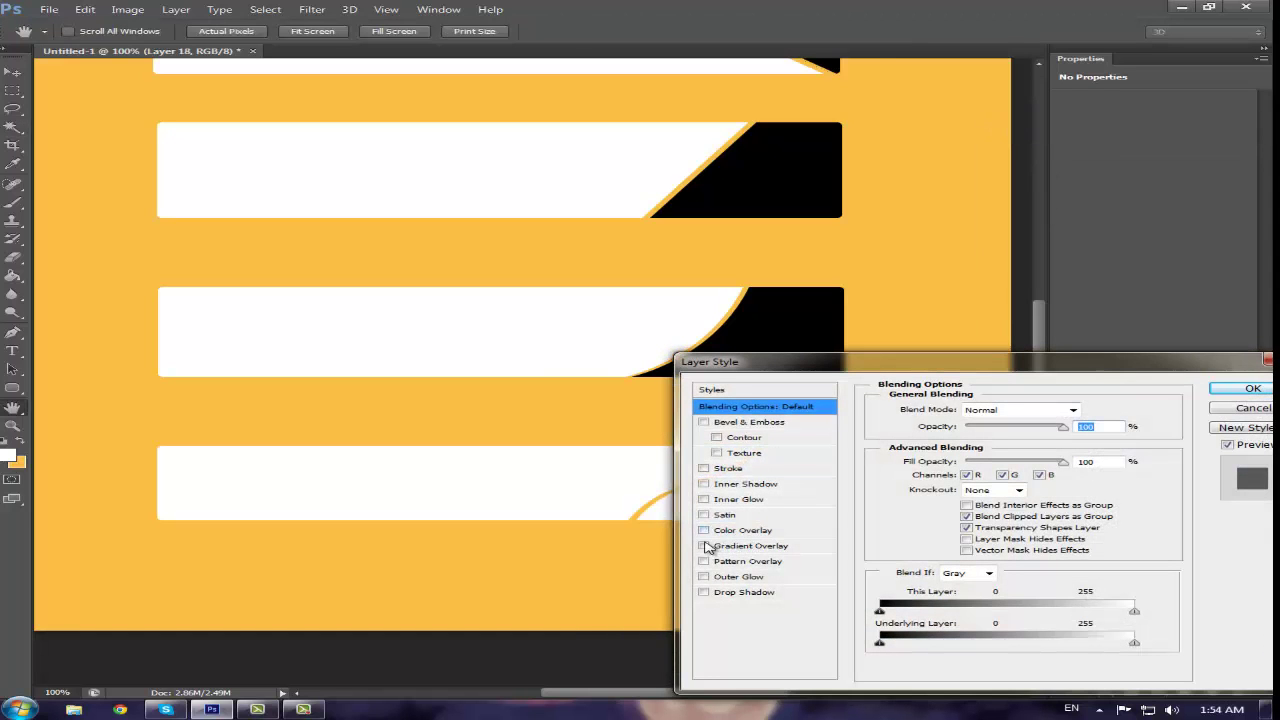
left_click(705, 537)
left_click(1090, 410)
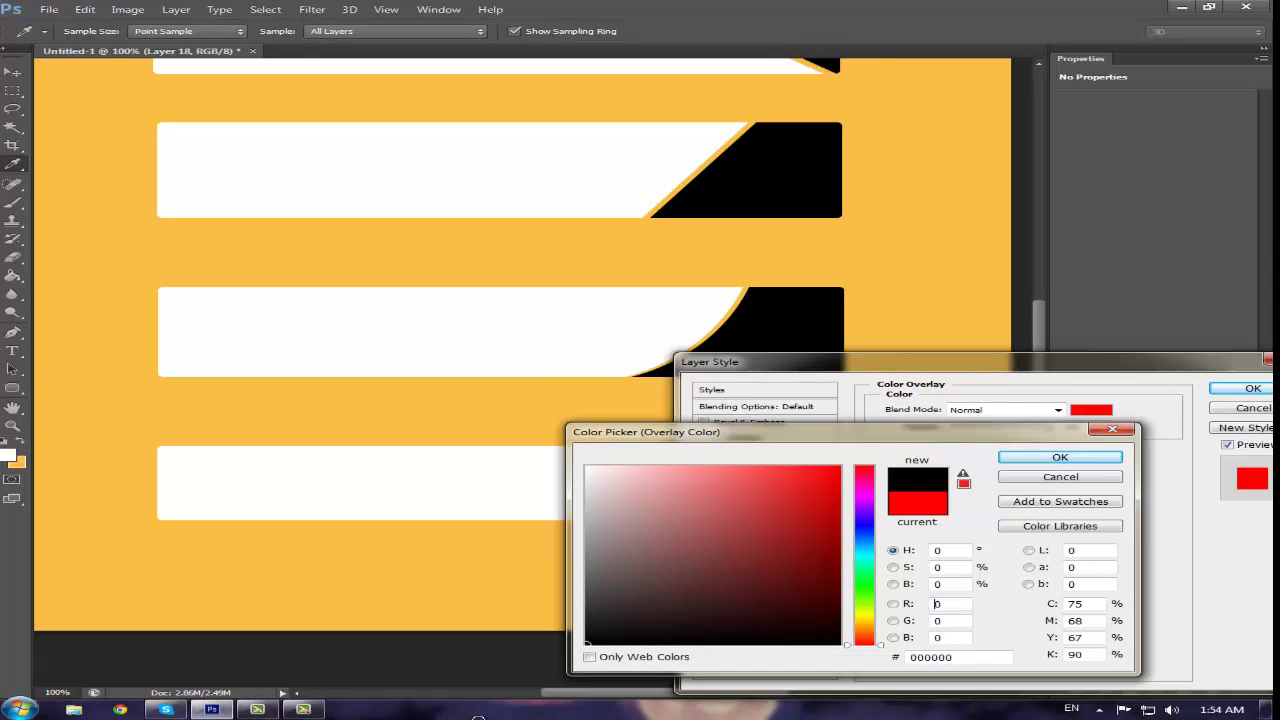
left_click(1060, 457)
left_click(1253, 388)
key("v")
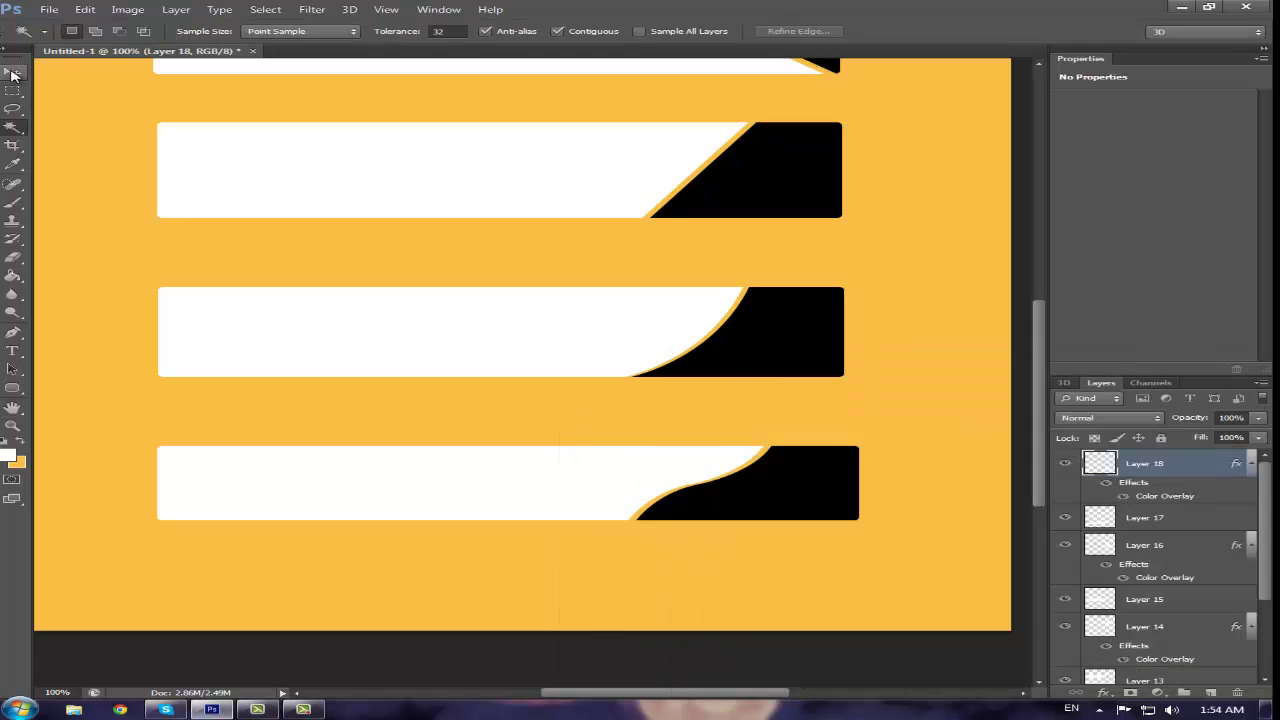
Add a Gradient Overlay to Layer 17, the long part of the bottom bar, and open its gradient for editing
scroll(474, 454, "up", 1)
scroll(474, 454, "up", 5)
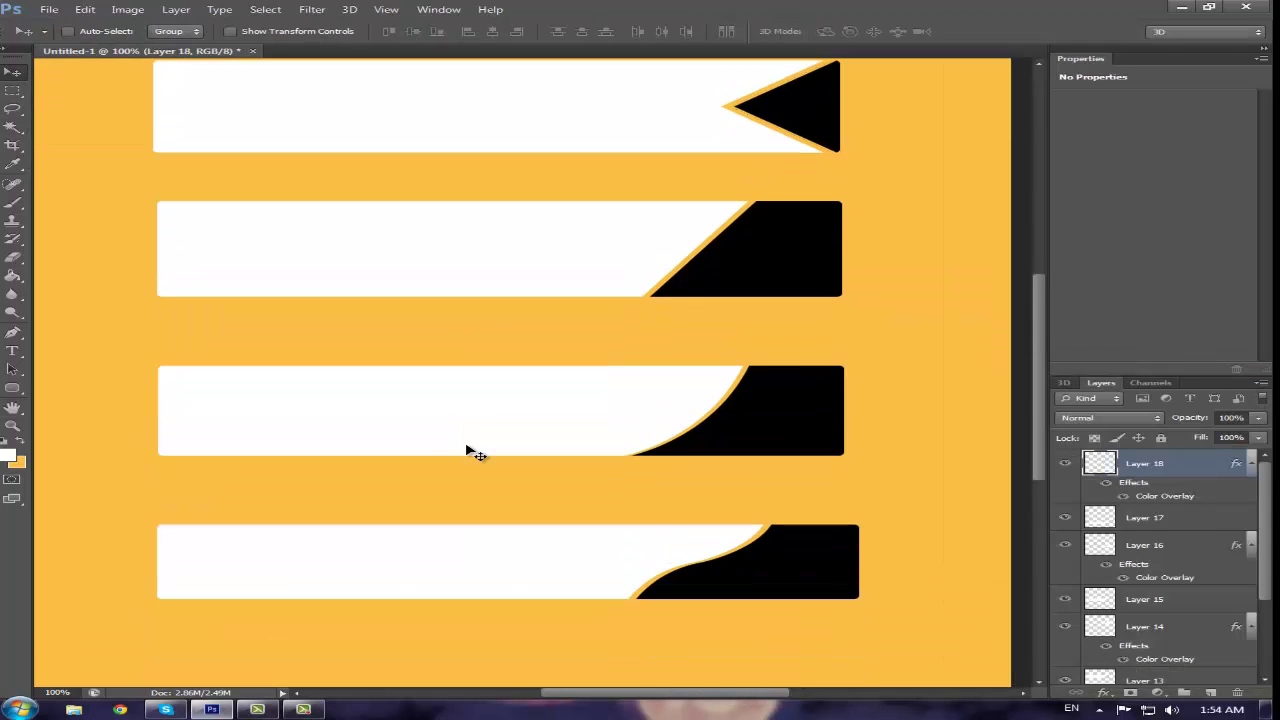
left_click(1104, 517)
right_click(1104, 517)
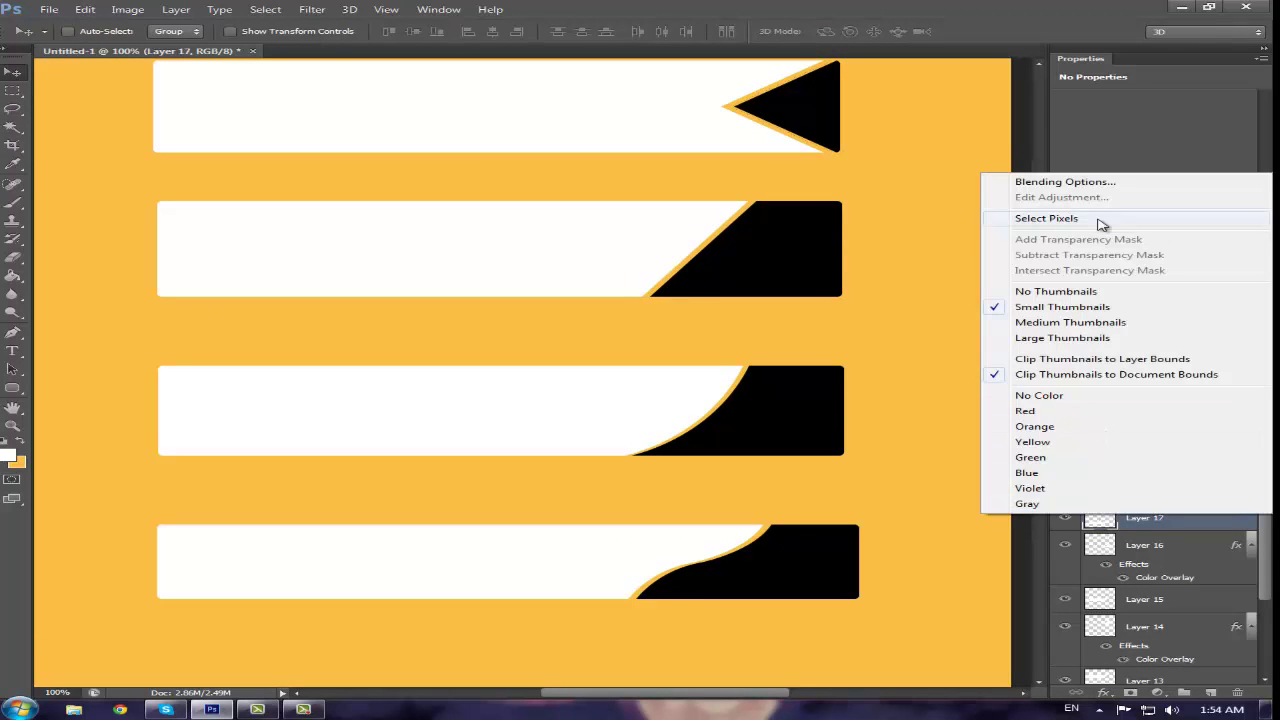
left_click(1098, 184)
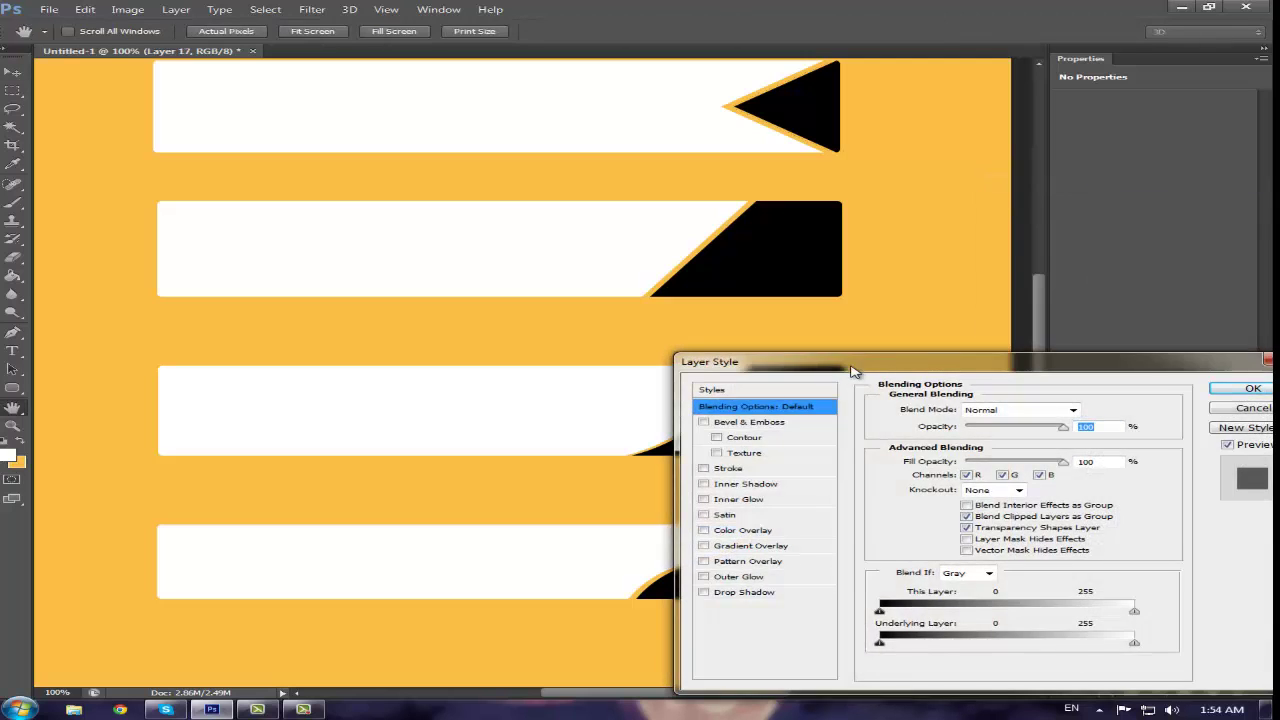
left_click_drag(852, 372, 892, 302)
left_click(836, 482)
left_click(882, 482)
left_click(1012, 378)
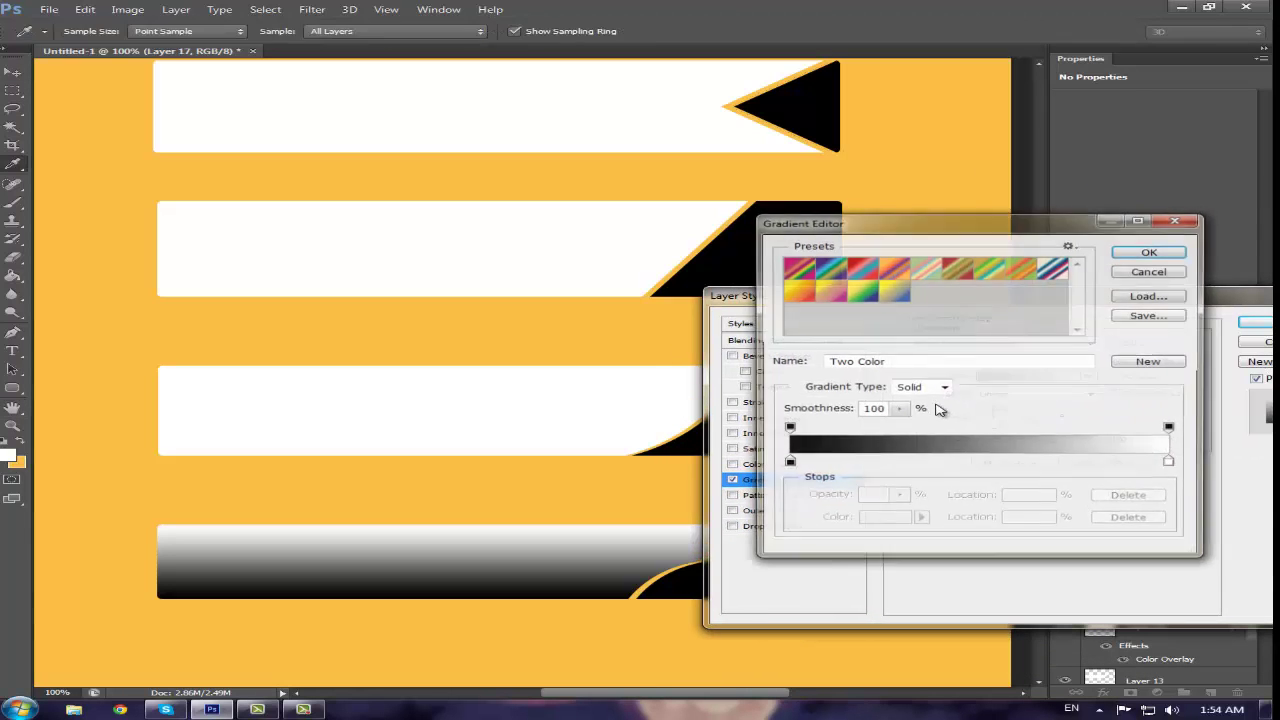
Change the gradient's white colour stop to dark grey 232323 and apply the layer style
left_click(1172, 466)
double_click(1172, 466)
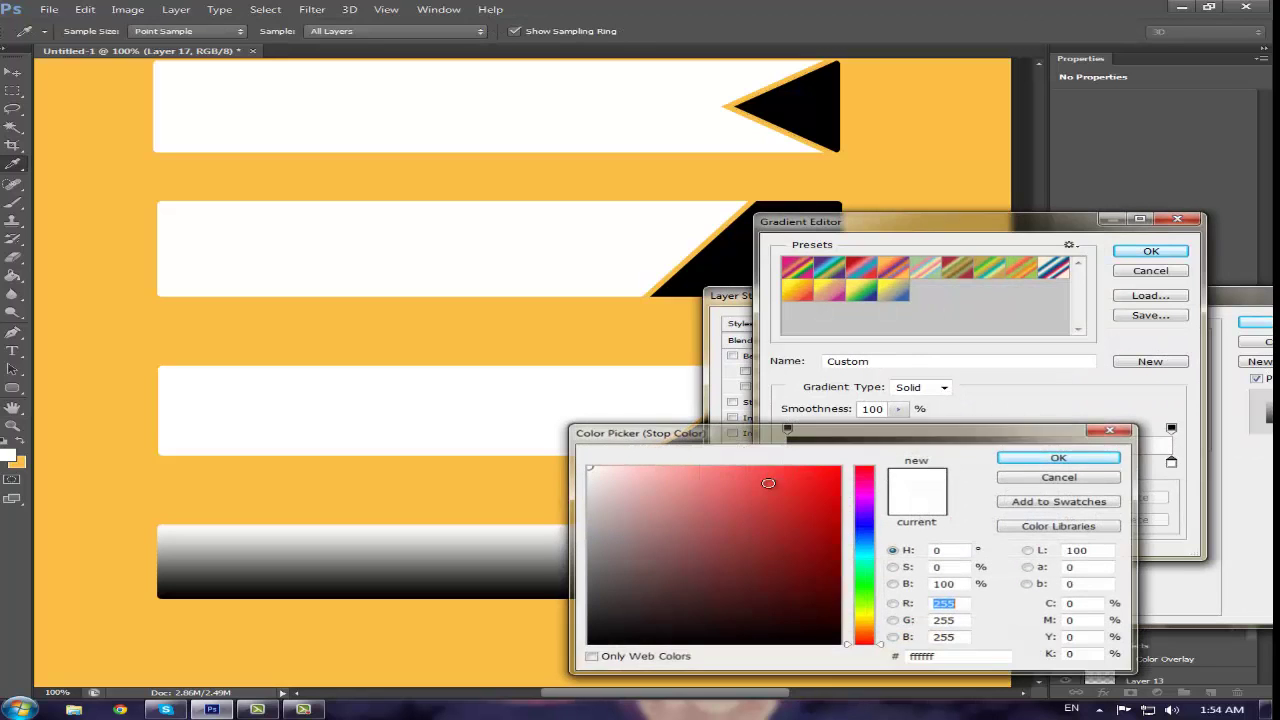
mouse_move(590, 618)
left_mouse_down()
mouse_move(553, 623)
mouse_move(584, 626)
left_mouse_up()
left_click(1060, 457)
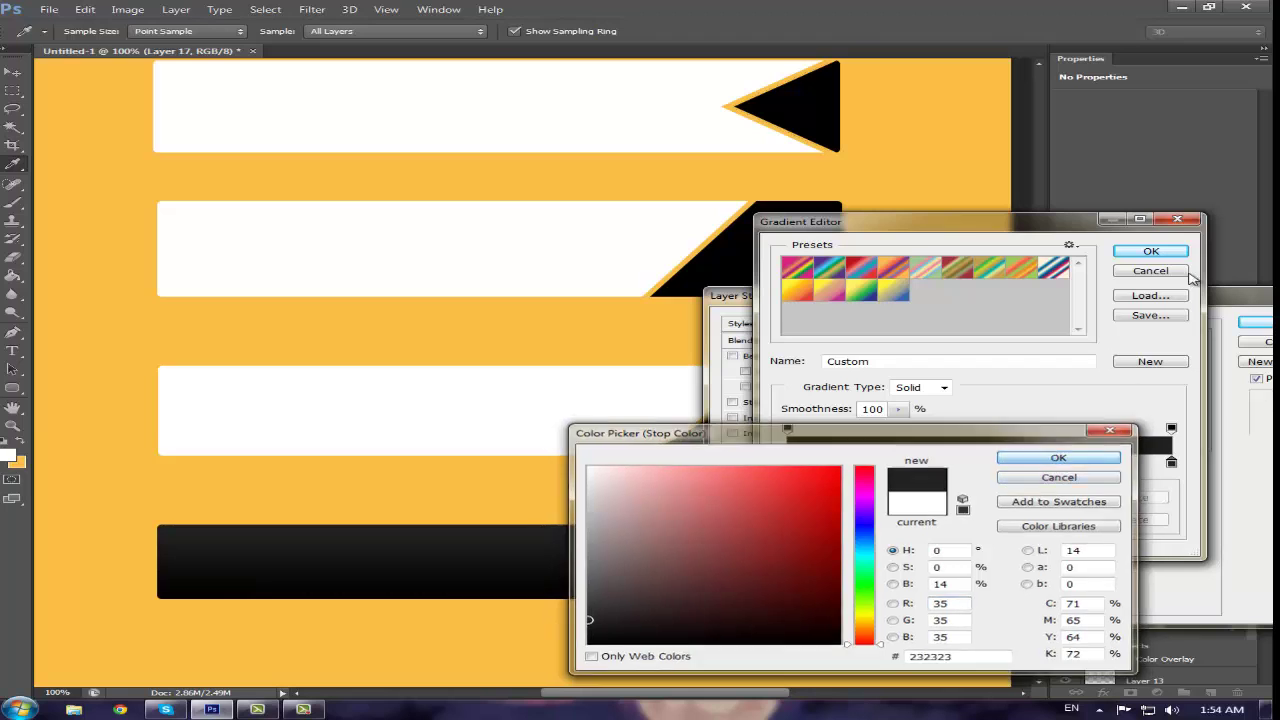
key("Return")
left_click(1254, 323)
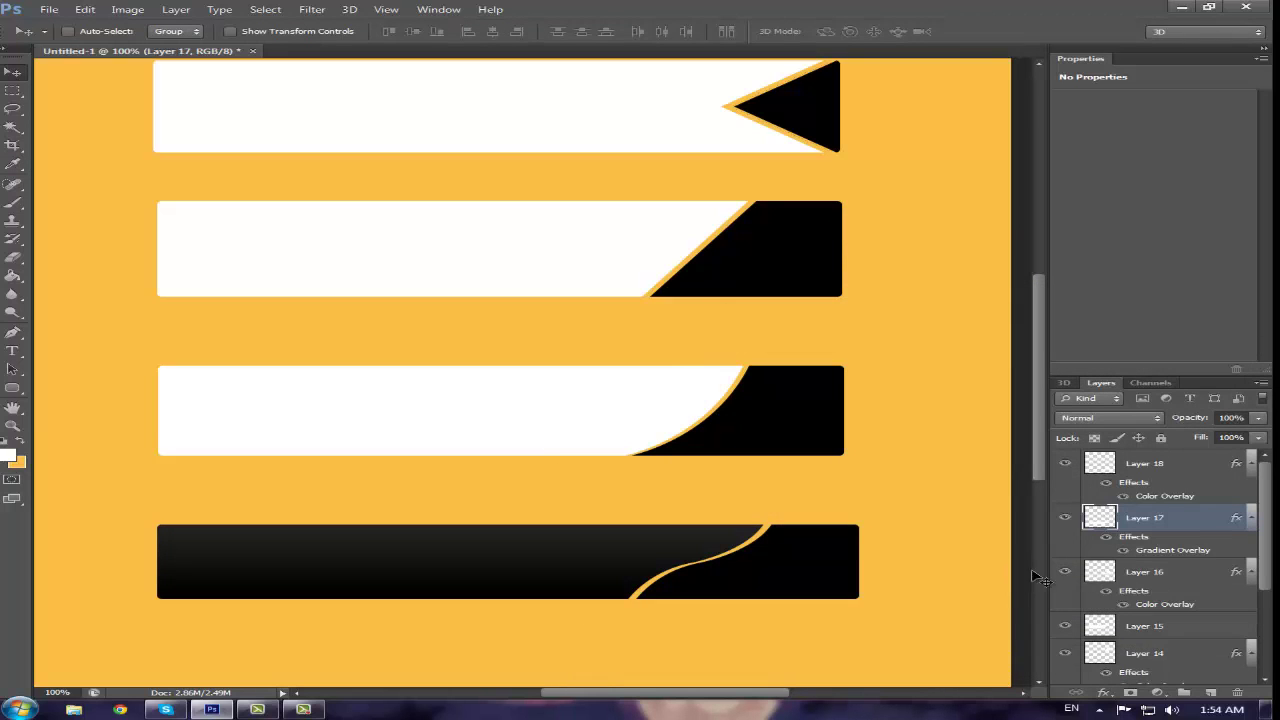
Duplicate Layer 17 and merge the copy with the original into a single layer
key("ctrl+j")
left_click(1065, 517)
left_click(1150, 572, "shift")
right_click(1160, 575)
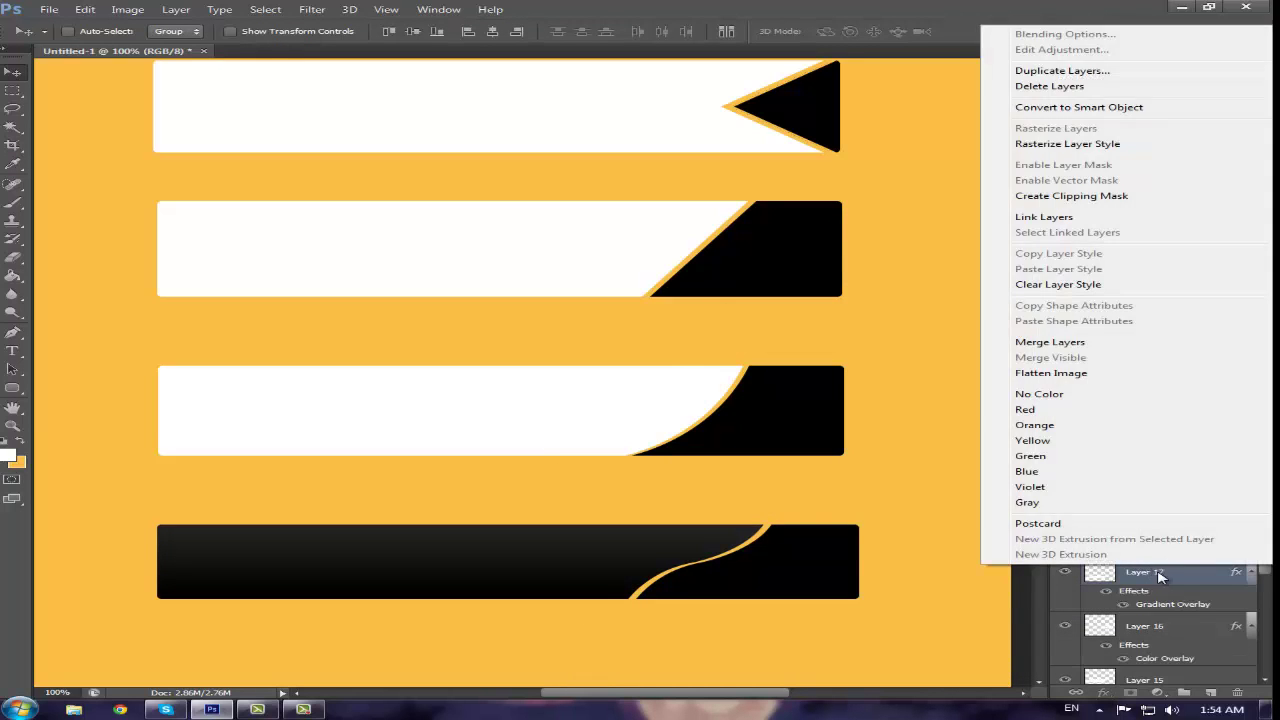
key("Escape")
left_click(1108, 520)
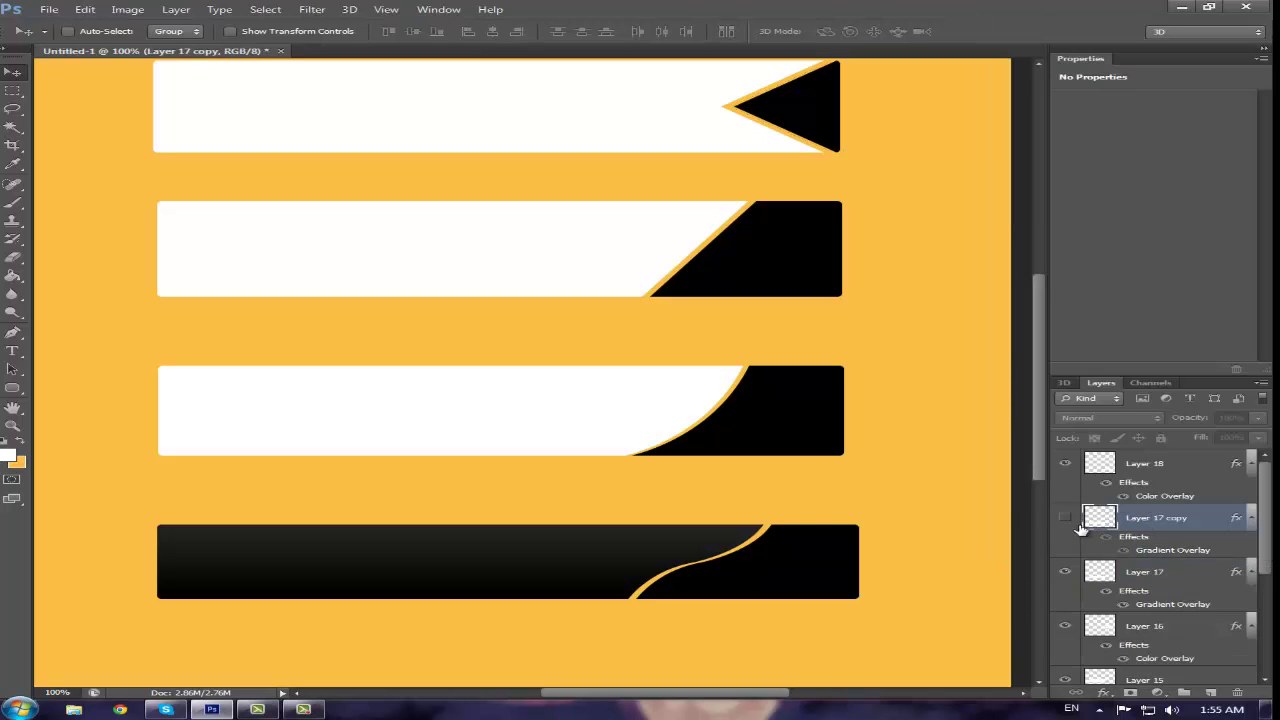
left_click(1090, 570, "shift")
right_click(1090, 570)
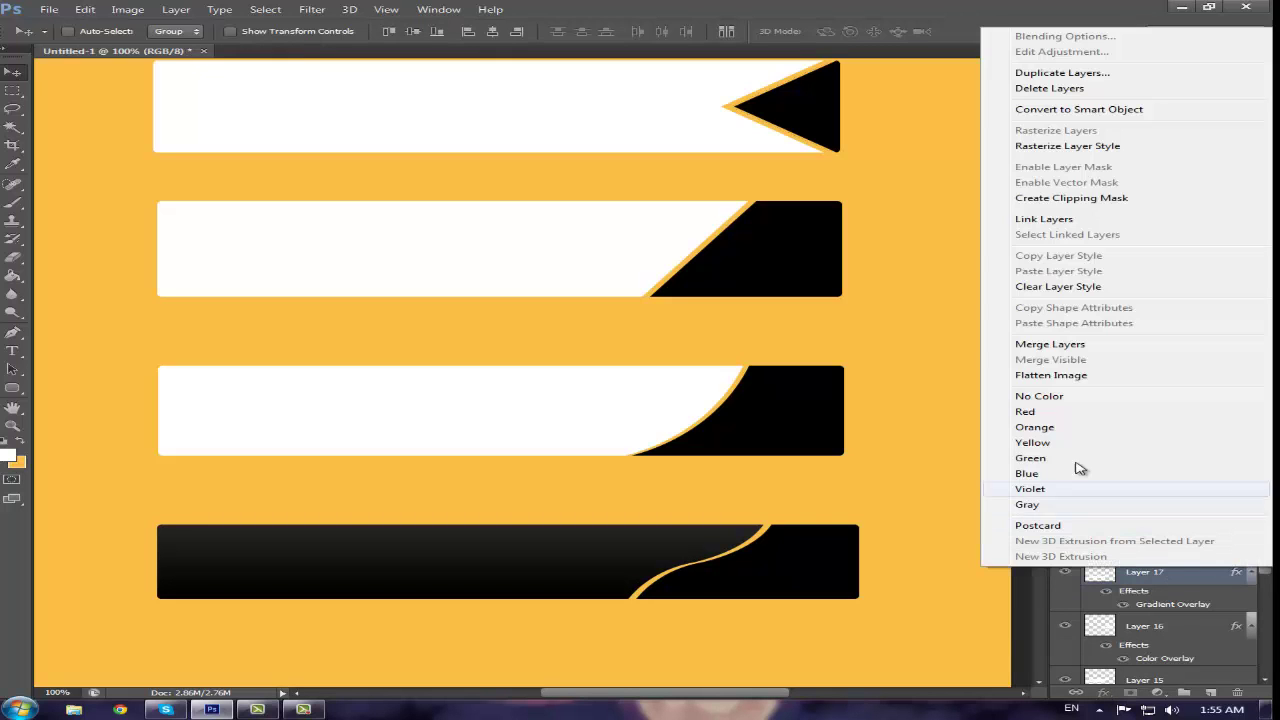
left_click(1062, 344)
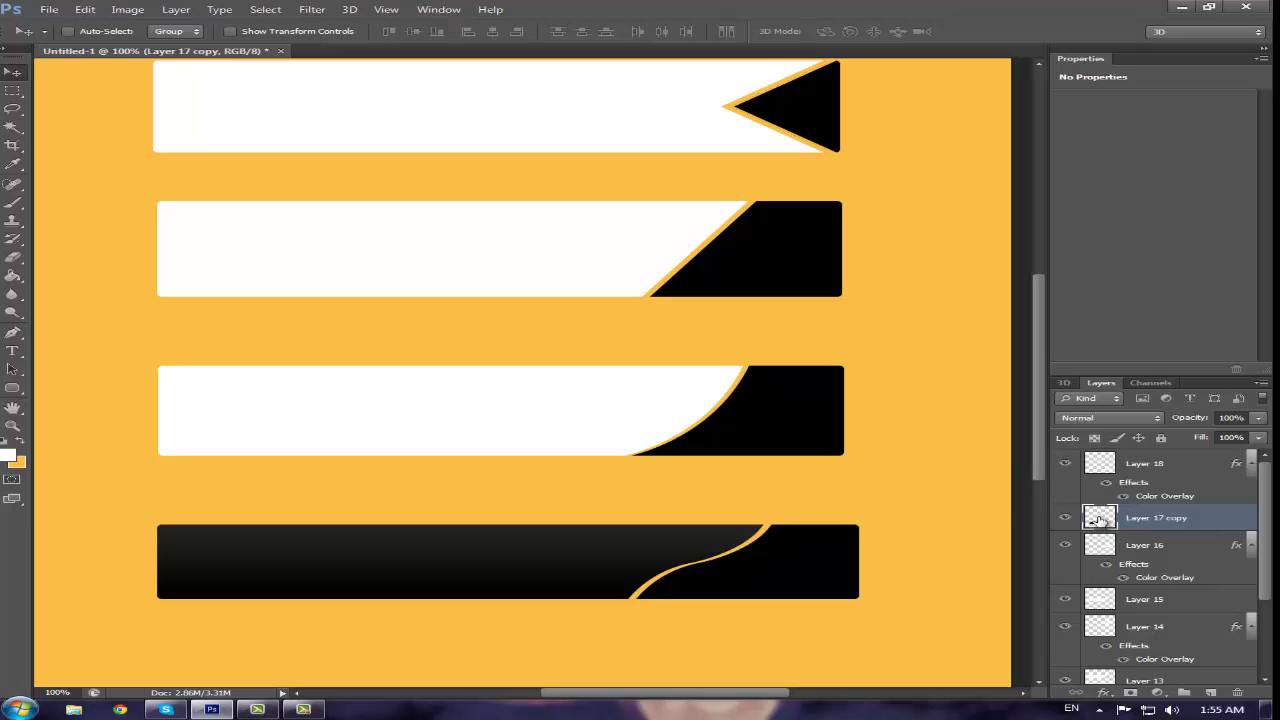
right_click(1099, 520)
left_click(1017, 186)
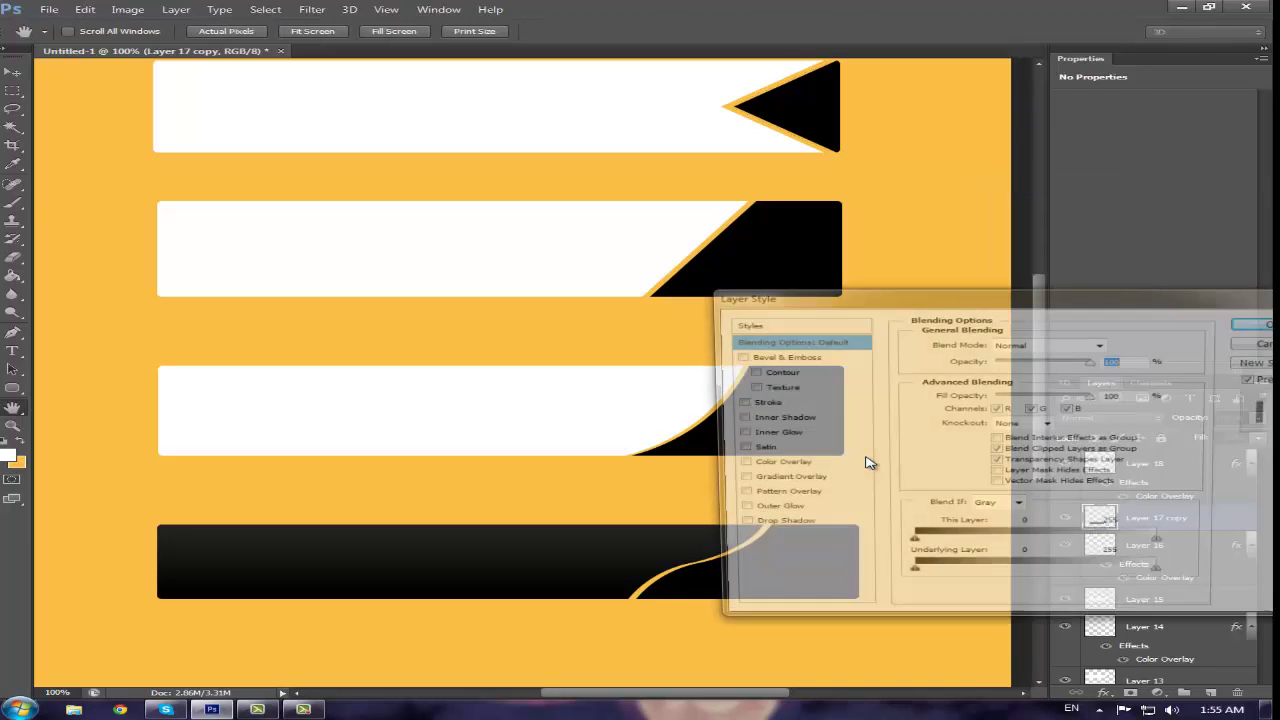
left_click(1252, 348)
Choose a soft 100 px brush and create a new layer above Layer 17 copy
left_click(13, 202)
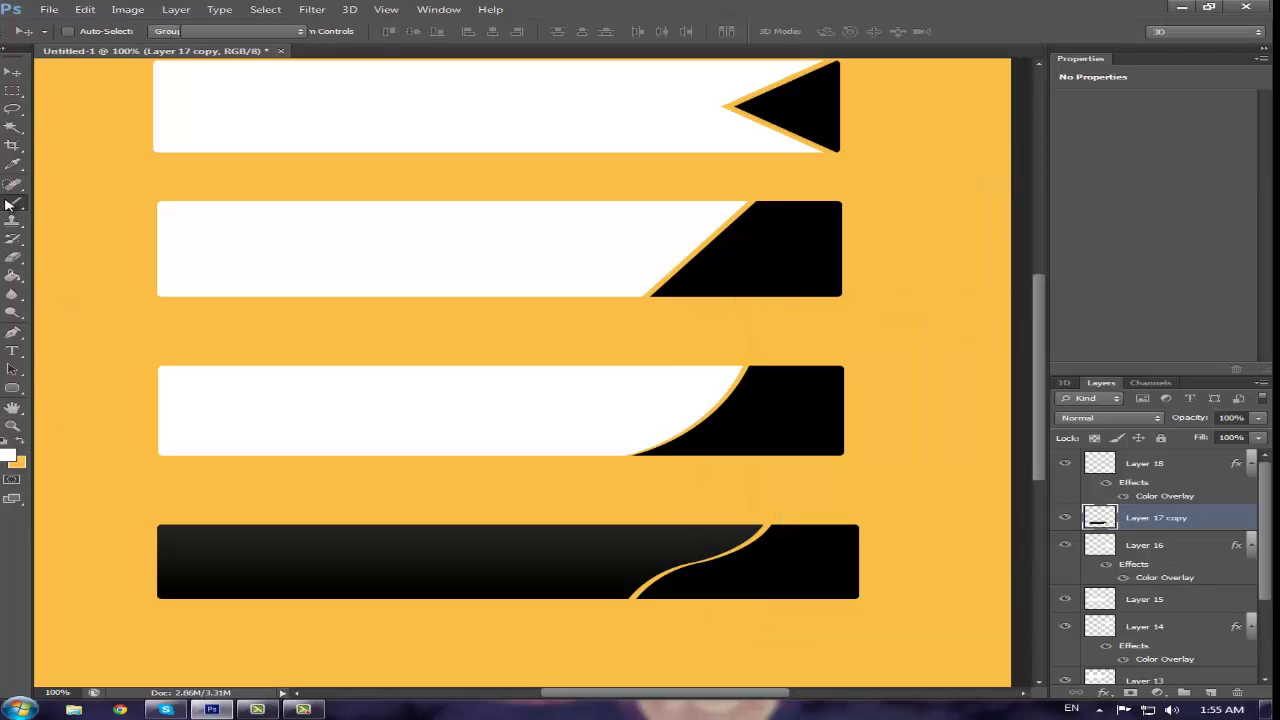
left_click(95, 31)
scroll(103, 200, "down", 2)
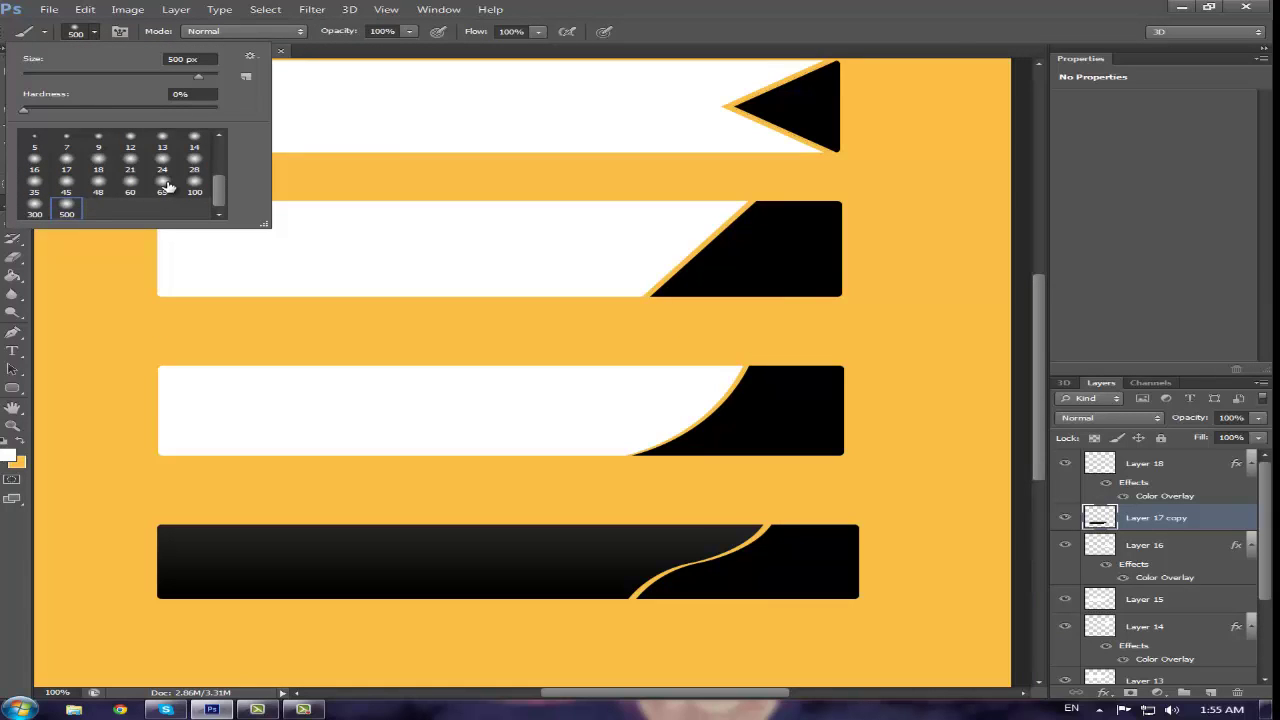
left_click(163, 186)
left_click(668, 62)
left_click(1213, 693)
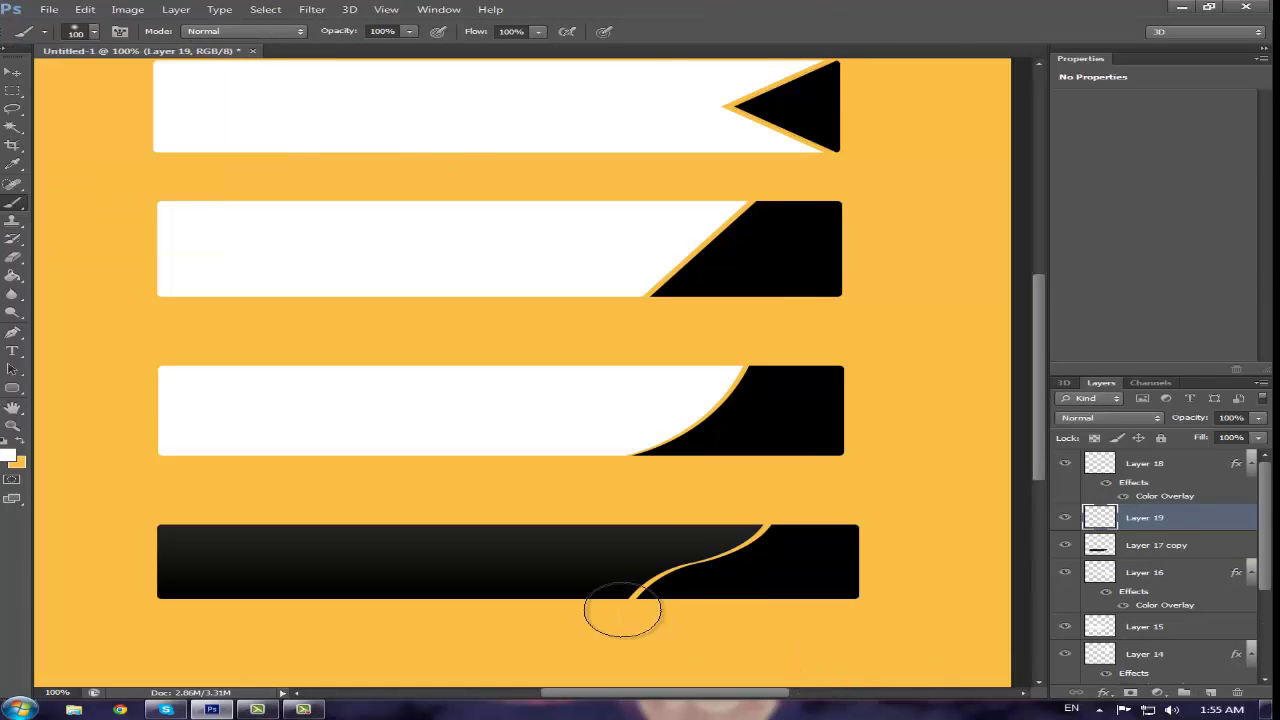
Dab soft white spots along the bottom bar's lower edge, around its left end and onto the start of its upper edge
left_click(615, 610)
left_click(537, 610)
left_click(444, 622)
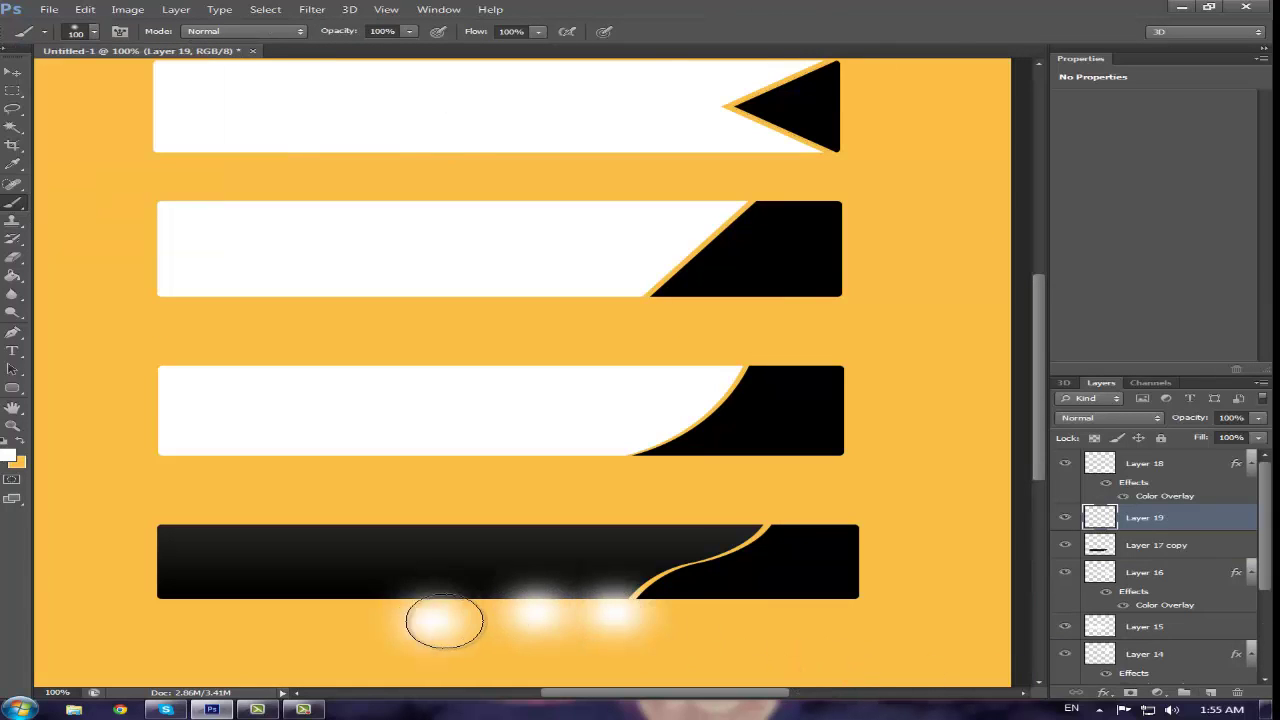
key("ctrl+z")
left_click(456, 618)
left_click(400, 618)
left_click(321, 620)
left_click(280, 617)
left_click(205, 610)
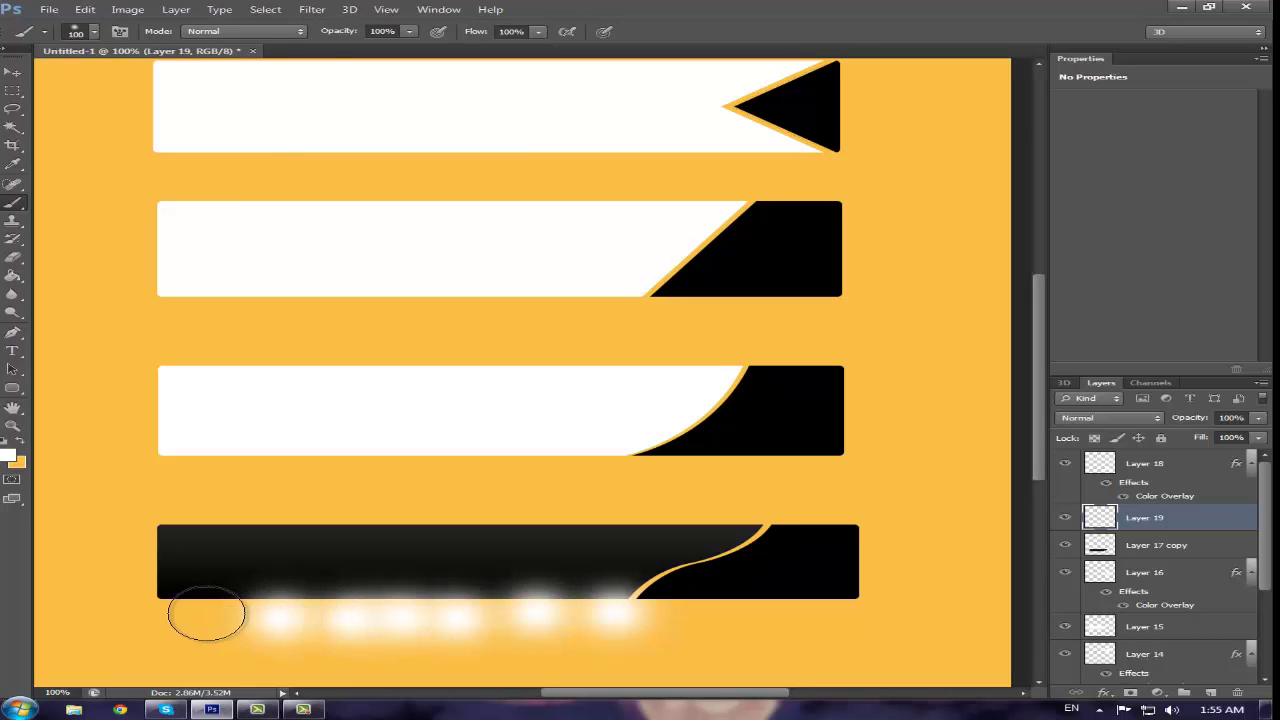
left_click(135, 600)
left_click(160, 560)
left_click(145, 508)
left_click(200, 495)
left_click(265, 505)
left_click(320, 510)
left_click_drag(386, 508, 460, 505)
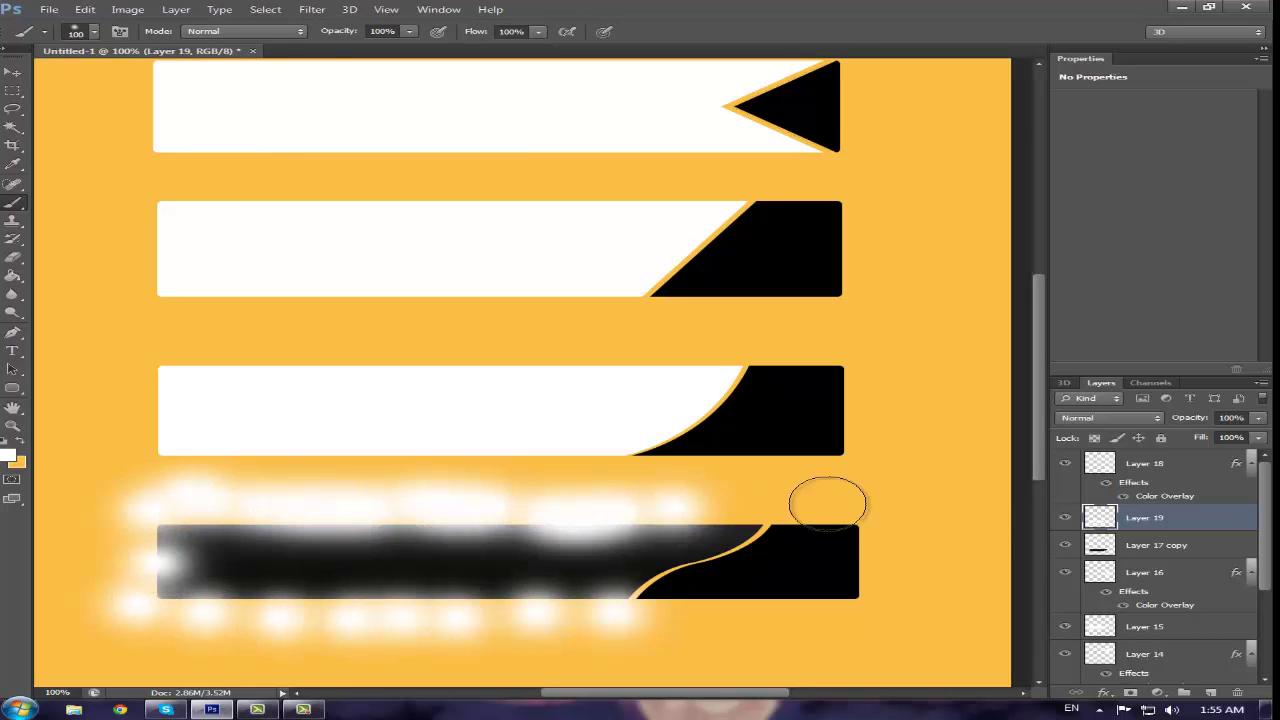
key("ctrl+alt+z")
key("ctrl+alt+z")
key("ctrl+alt+z")
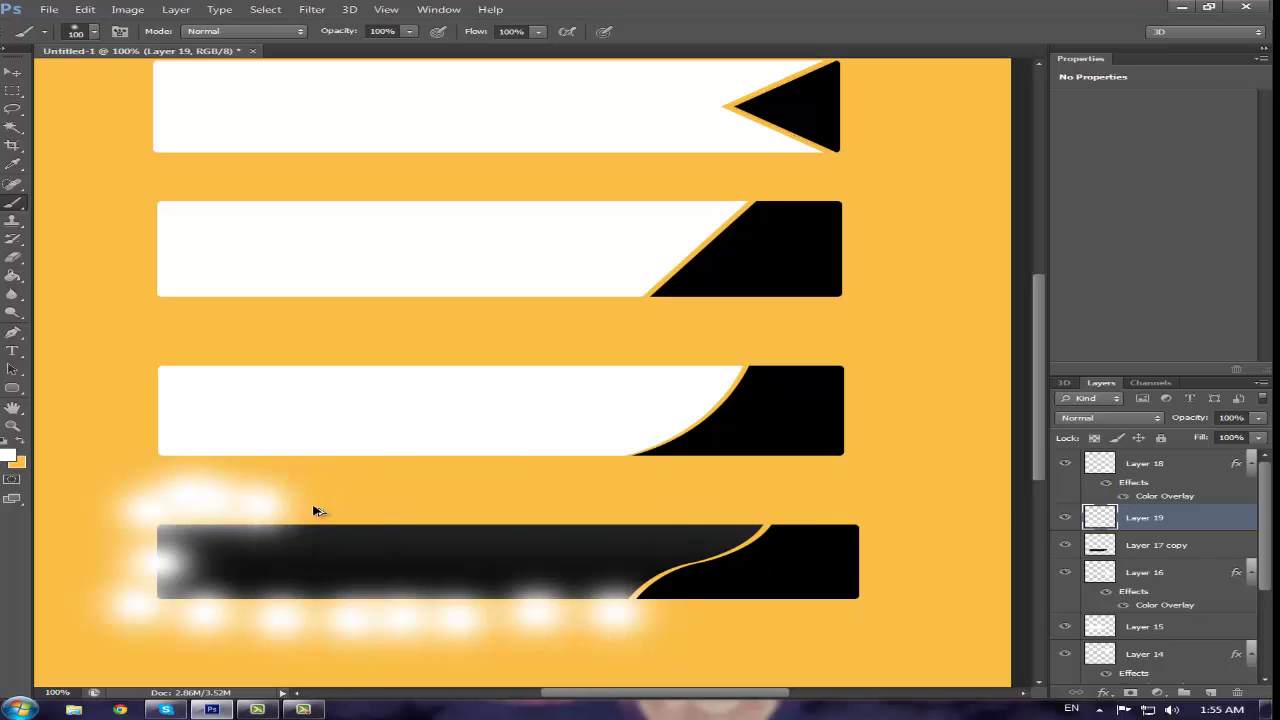
Dab spaced soft white spots along the rest of the bottom bar's upper edge and one beside the middle of the S-curve
left_click(273, 510)
left_click(353, 510)
left_click(473, 512)
left_click(566, 510)
left_click(687, 510)
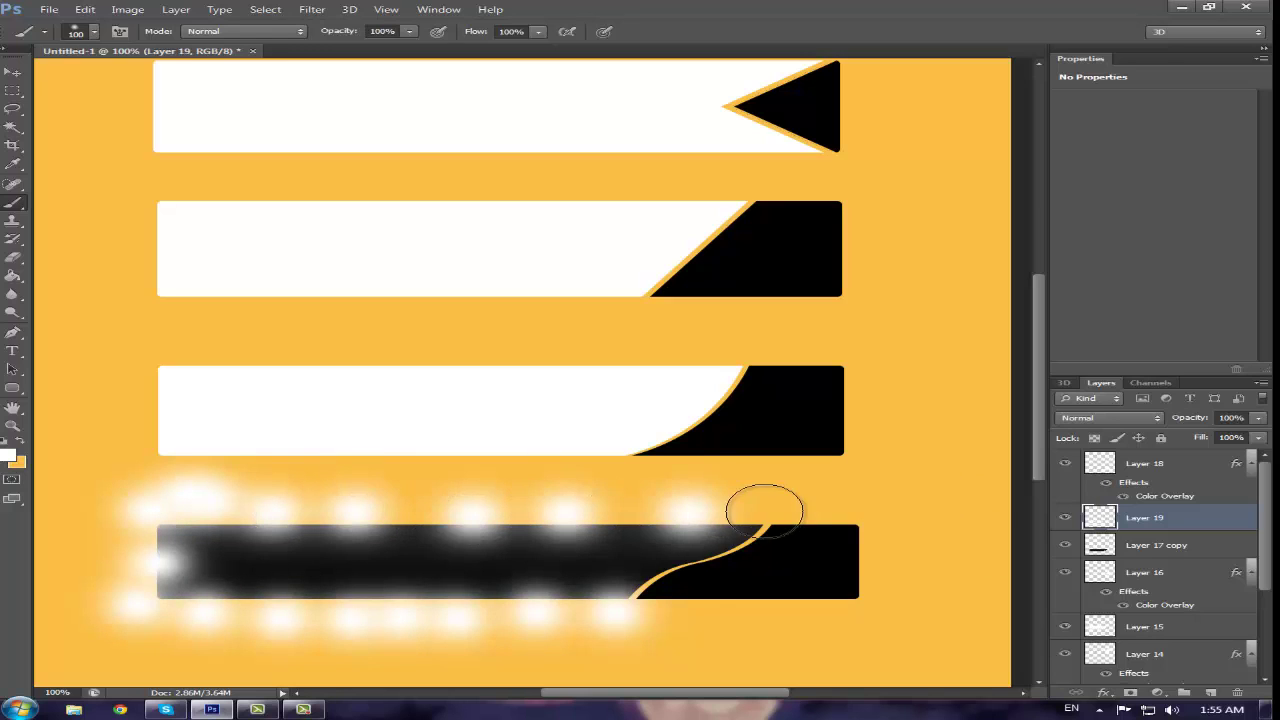
left_click(762, 510)
left_click(686, 555)
Clip Layer 19 with the white spots to the bottom bar's Layer 17 copy using a clipping mask
right_click(1236, 517)
left_click(1099, 329)
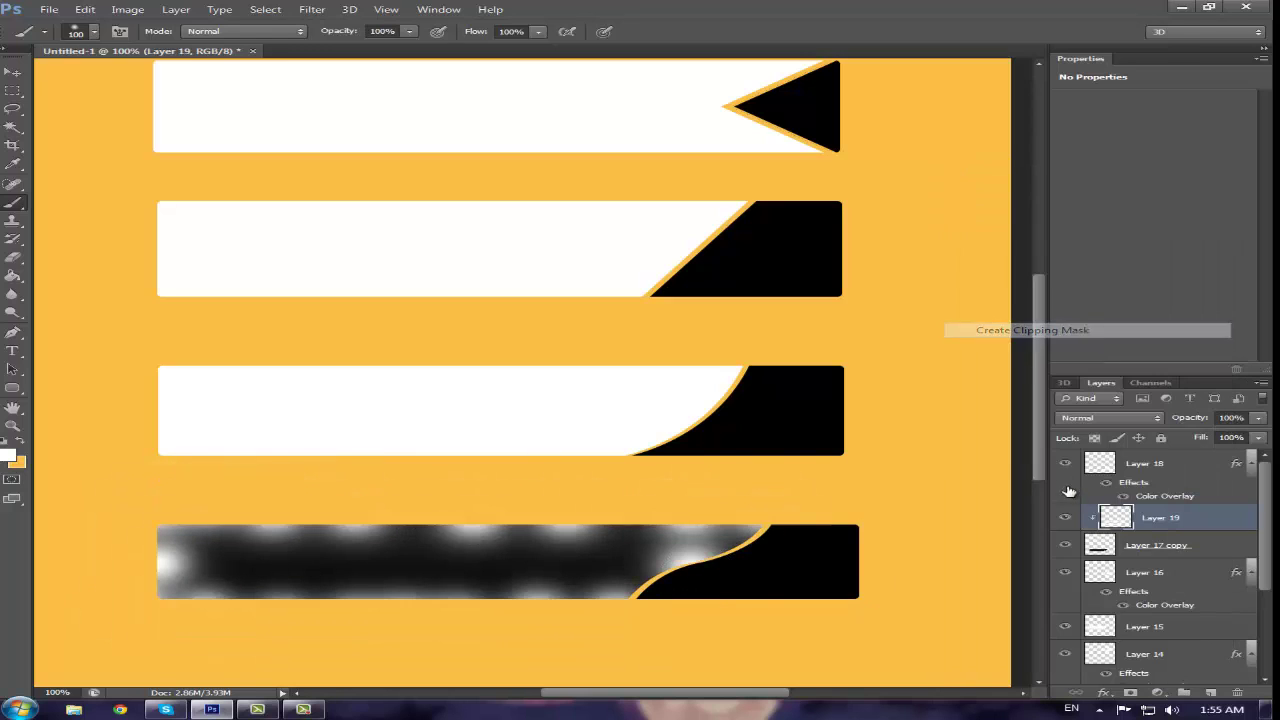
Try the Soft Light blend mode on Layer 19, then return it to Normal
left_click(1150, 420)
left_click(1105, 237)
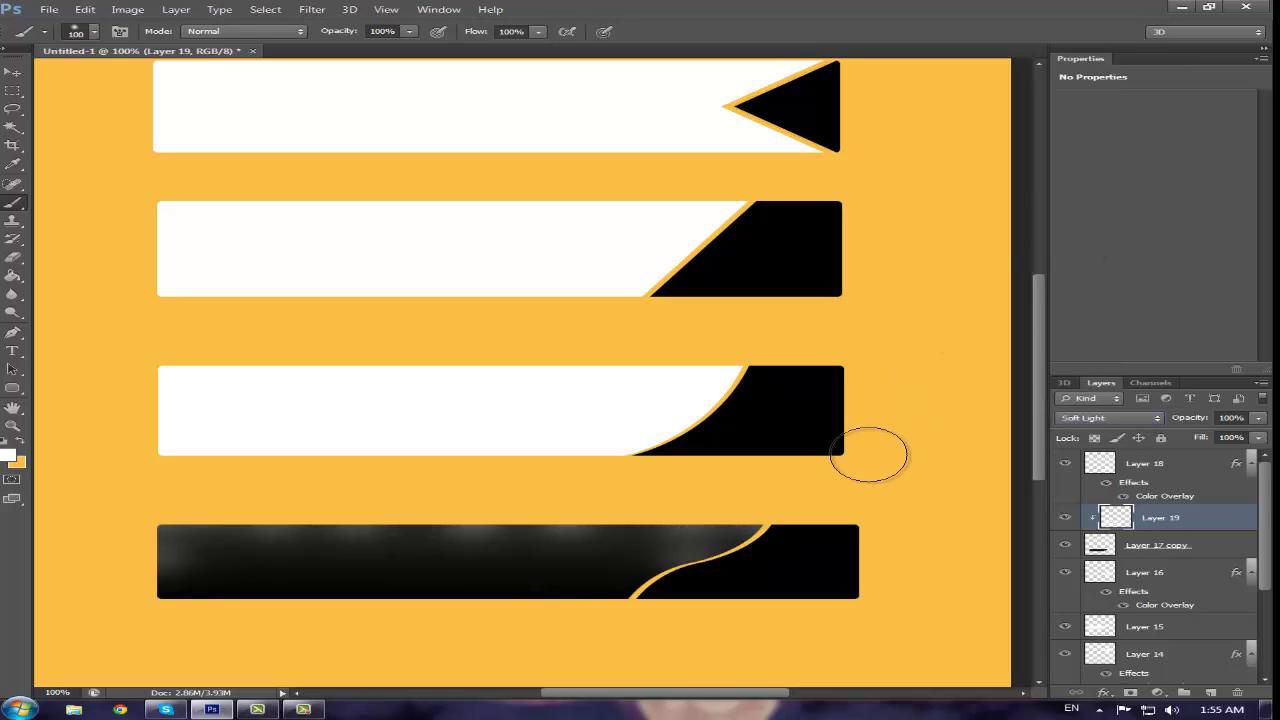
left_click_drag(165, 560, 791, 531)
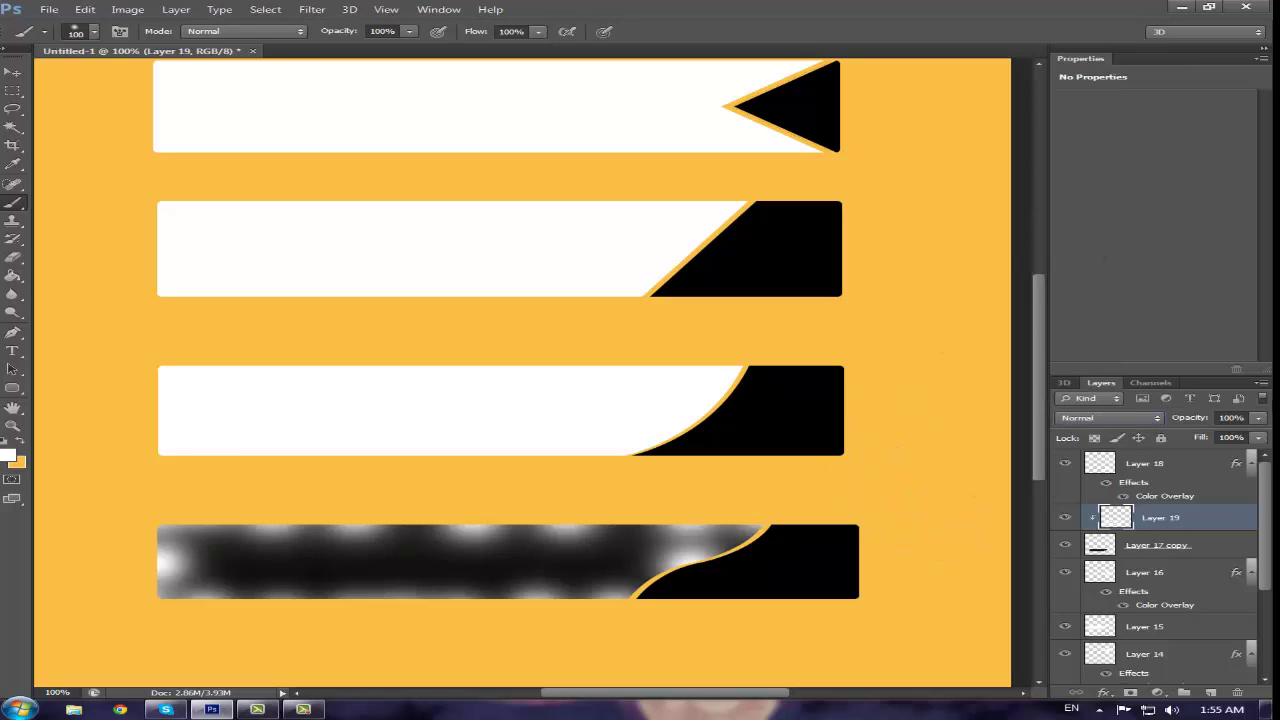
Lower Layer 19's opacity to 10%
left_click(1232, 418)
type("20")
key("Return")
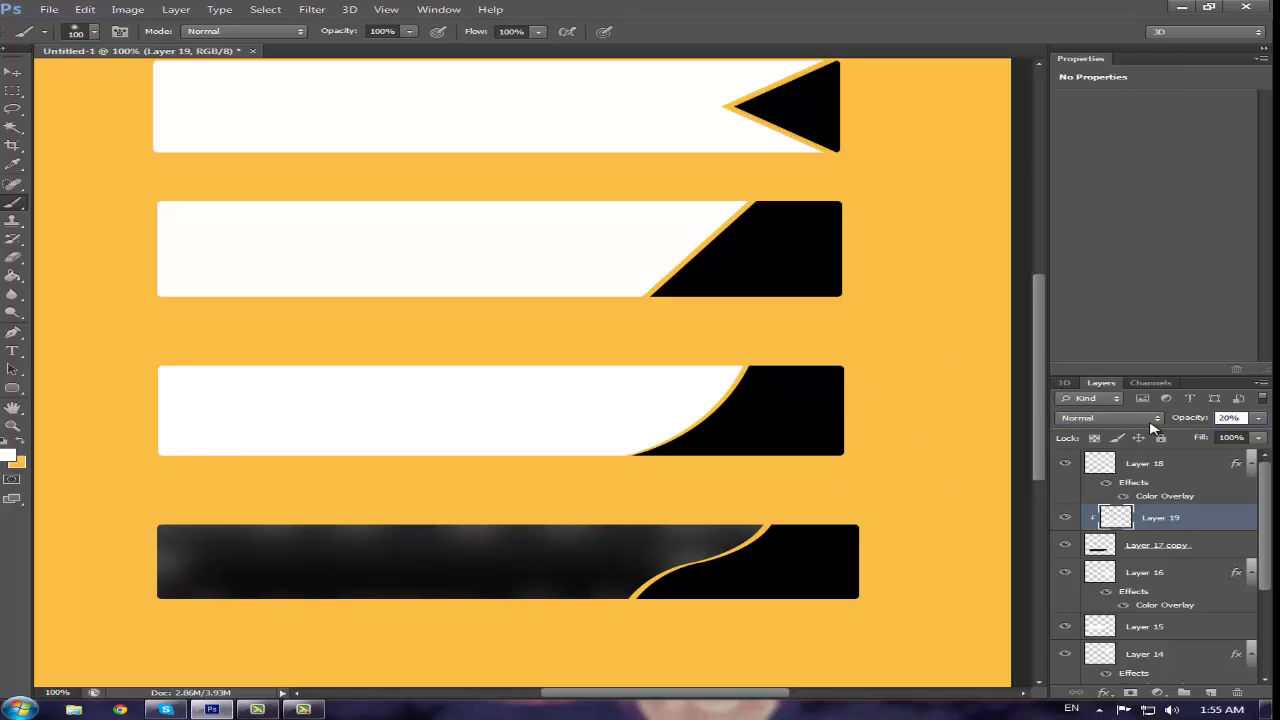
left_click_drag(1196, 419, 1181, 423)
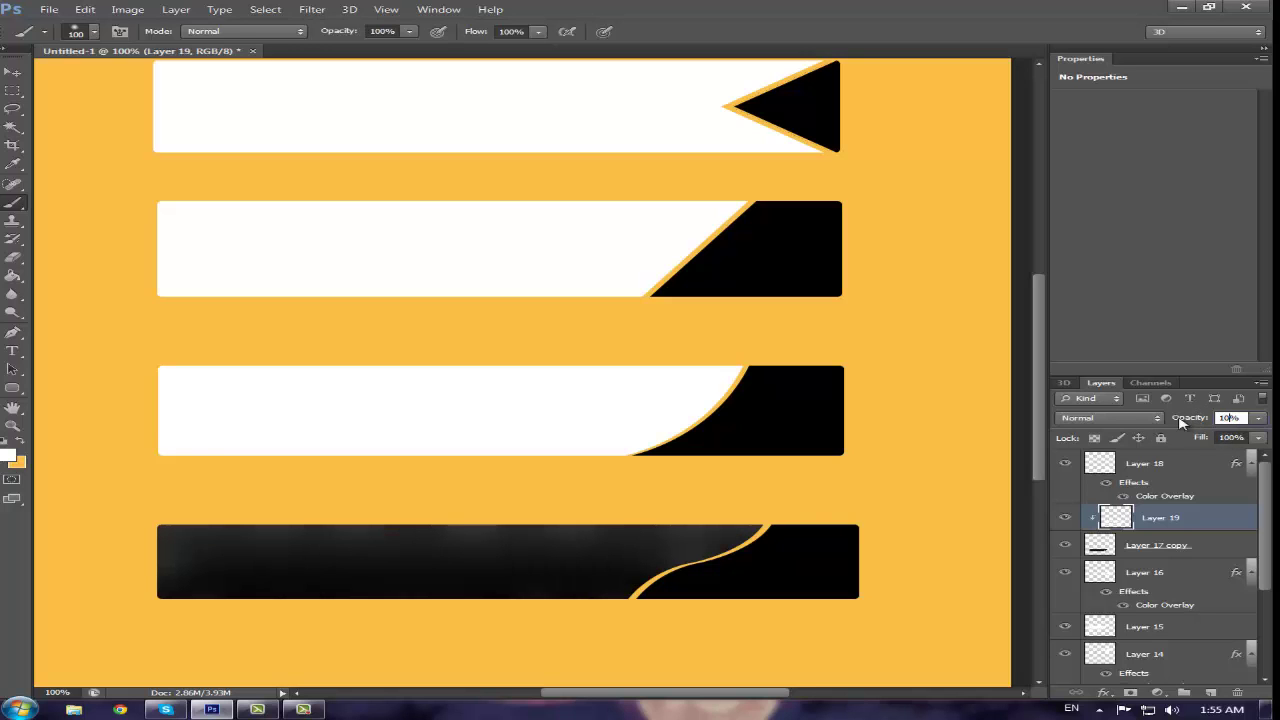
Turn off Layer 18's Color Overlay and enable a Gradient Overlay in its layer style instead
right_click(1097, 468)
left_click(1046, 134)
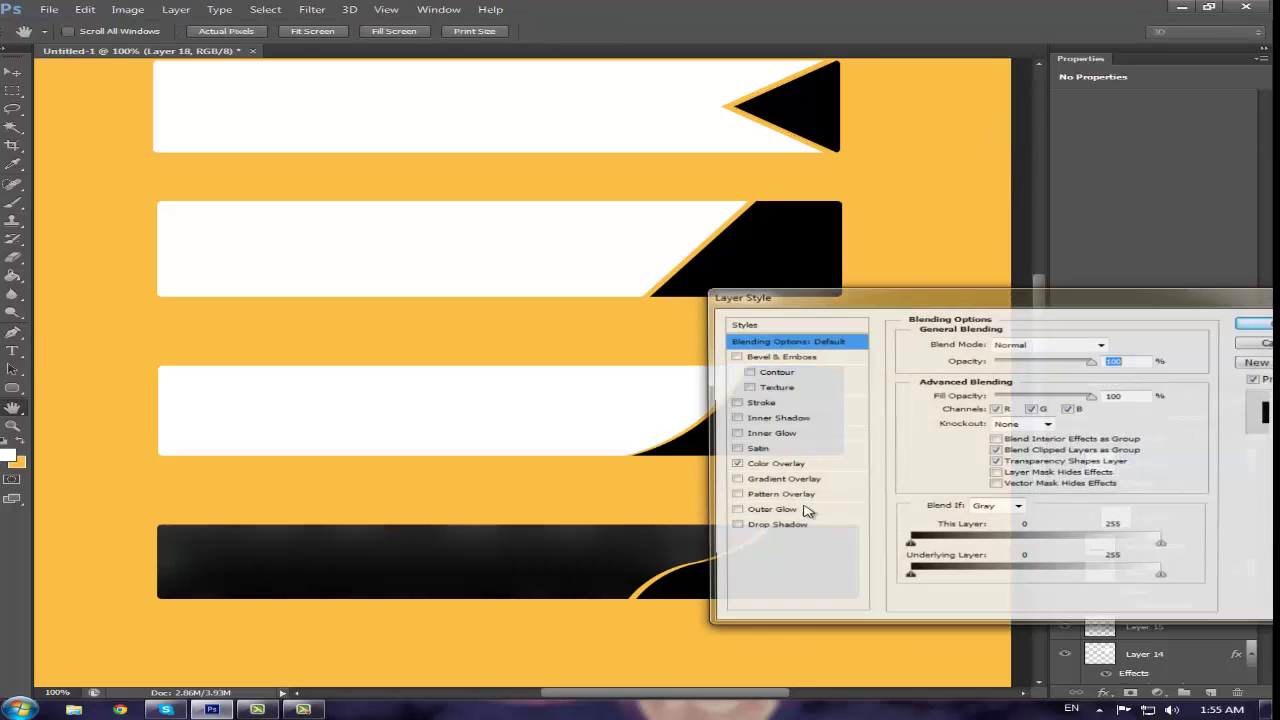
left_click_drag(888, 302, 1030, 315)
left_click(874, 478)
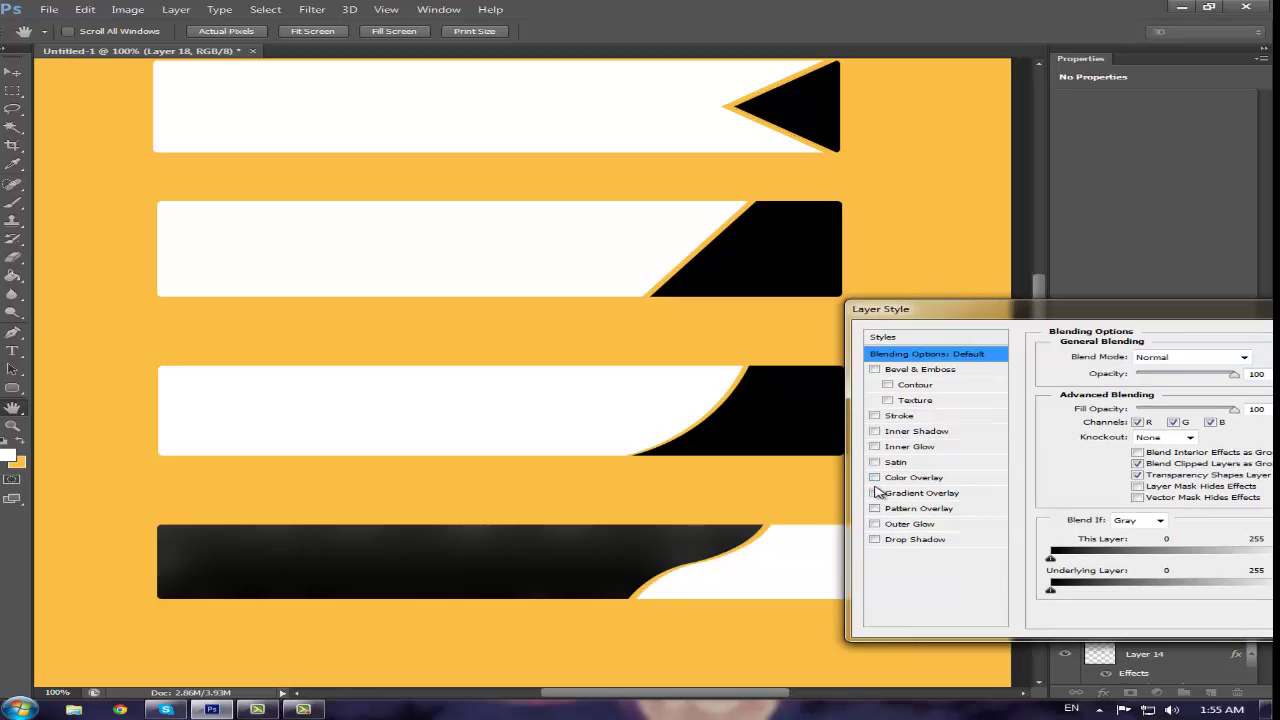
left_click(891, 493)
Change the overlay gradient's black stop to light grey, giving a light grey to white gradient, and apply the layer style
left_click(1160, 393)
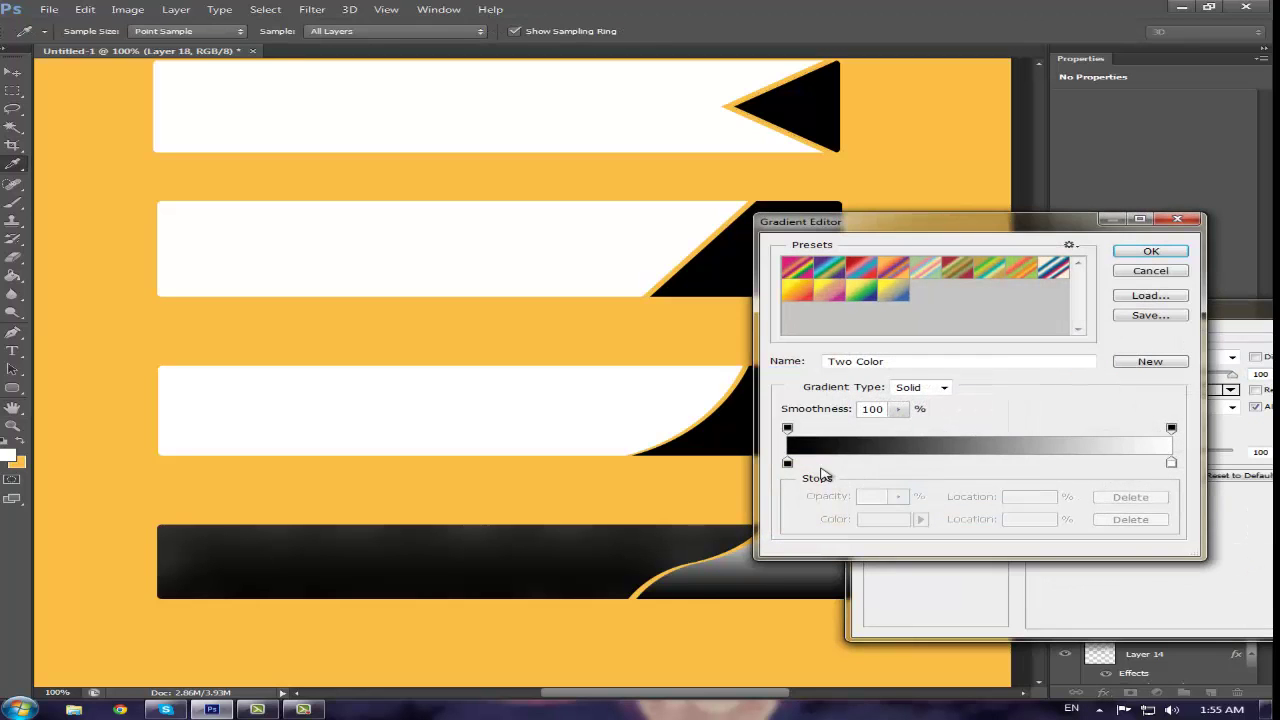
double_click(788, 466)
left_click_drag(590, 482, 560, 488)
left_click(1050, 458)
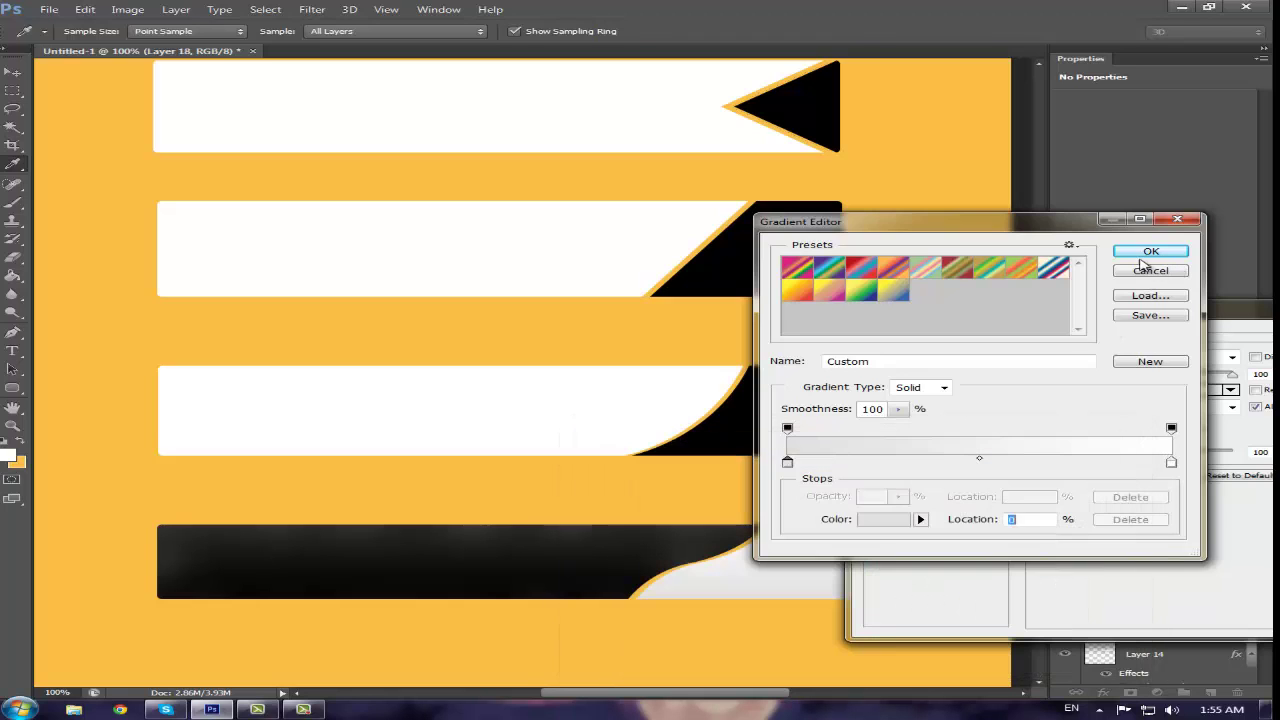
left_click(1150, 251)
left_click_drag(1220, 310, 961, 324)
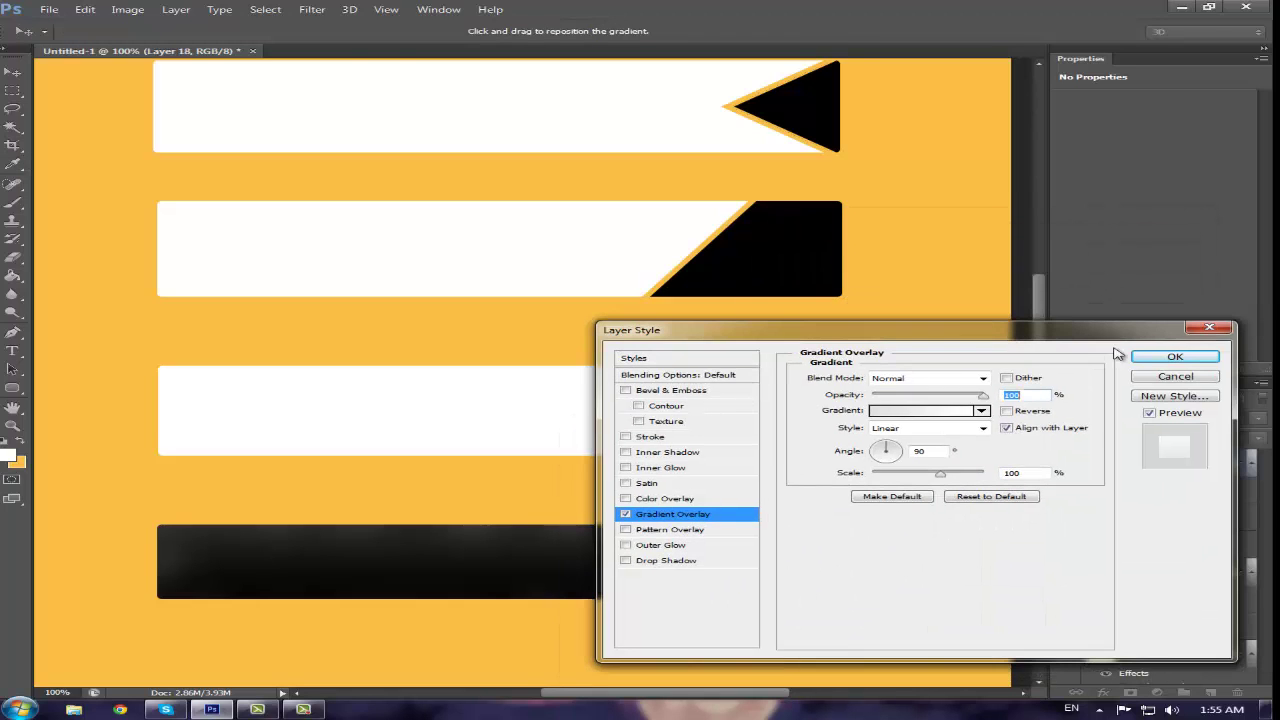
key("Return")
key("b")
scroll(857, 534, "down", 1)
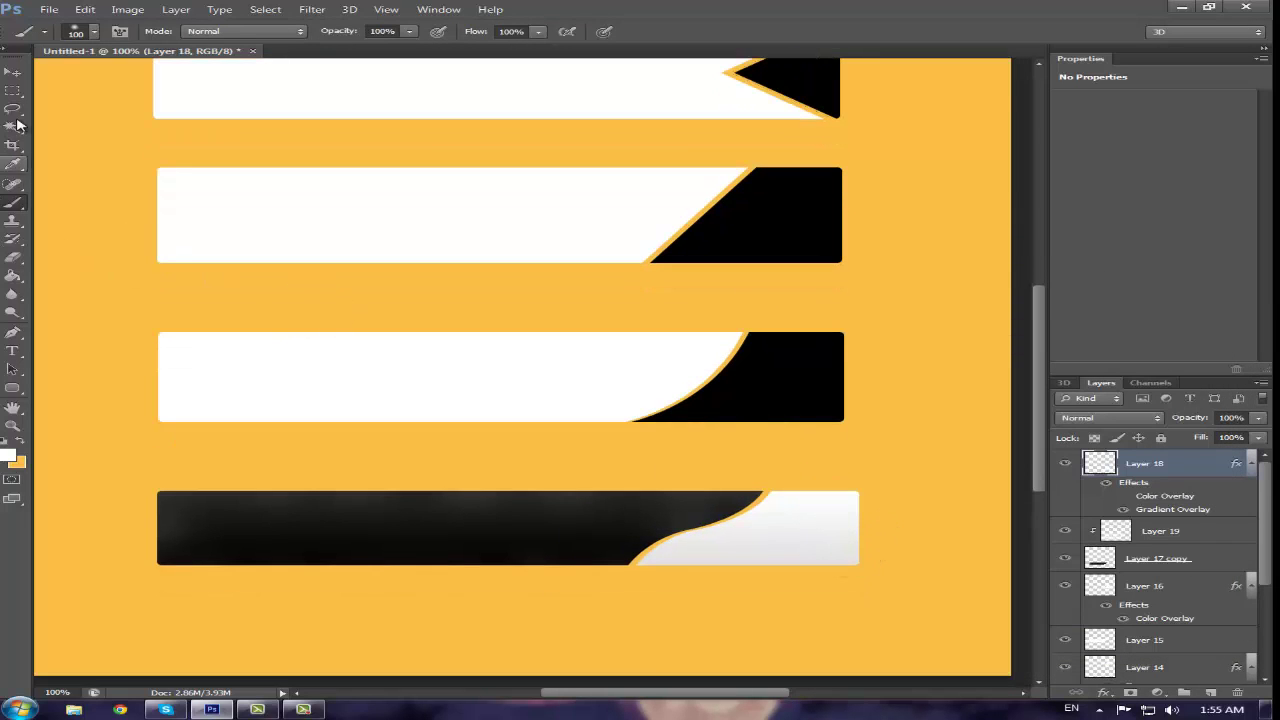
left_click(12, 76)
scroll(575, 521, "down", 2)
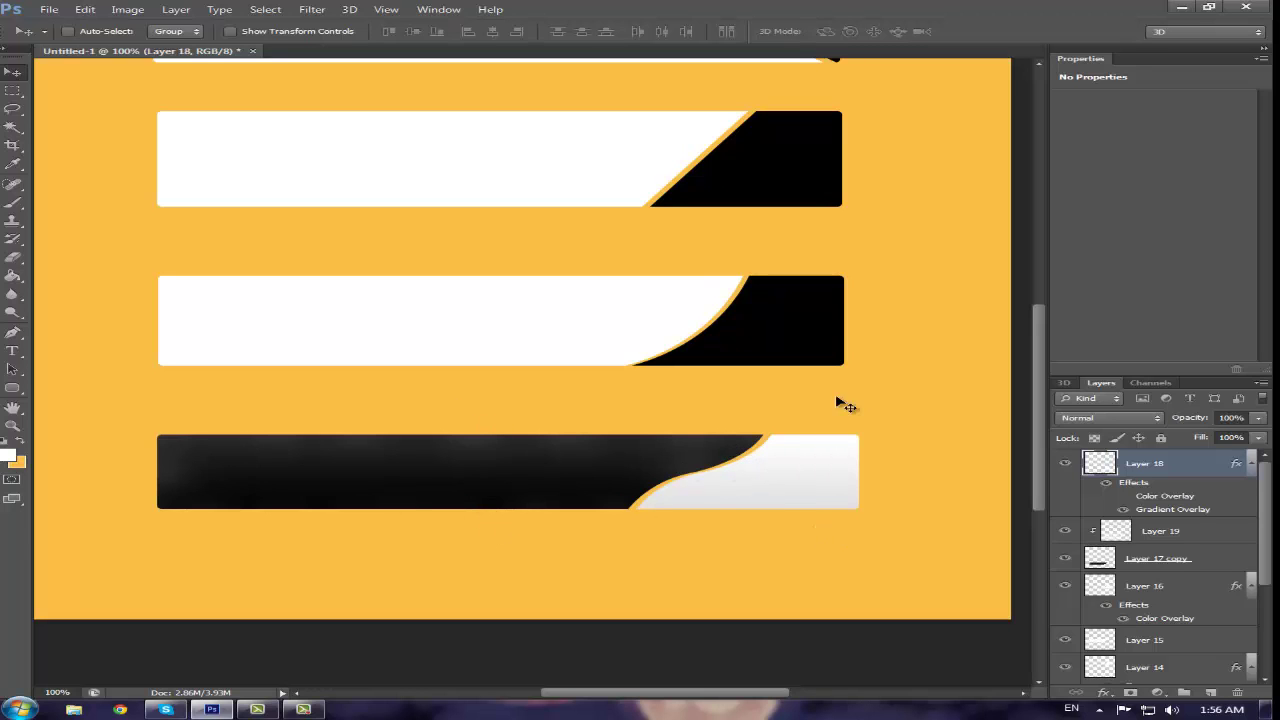
scroll(845, 405, "up", 5)
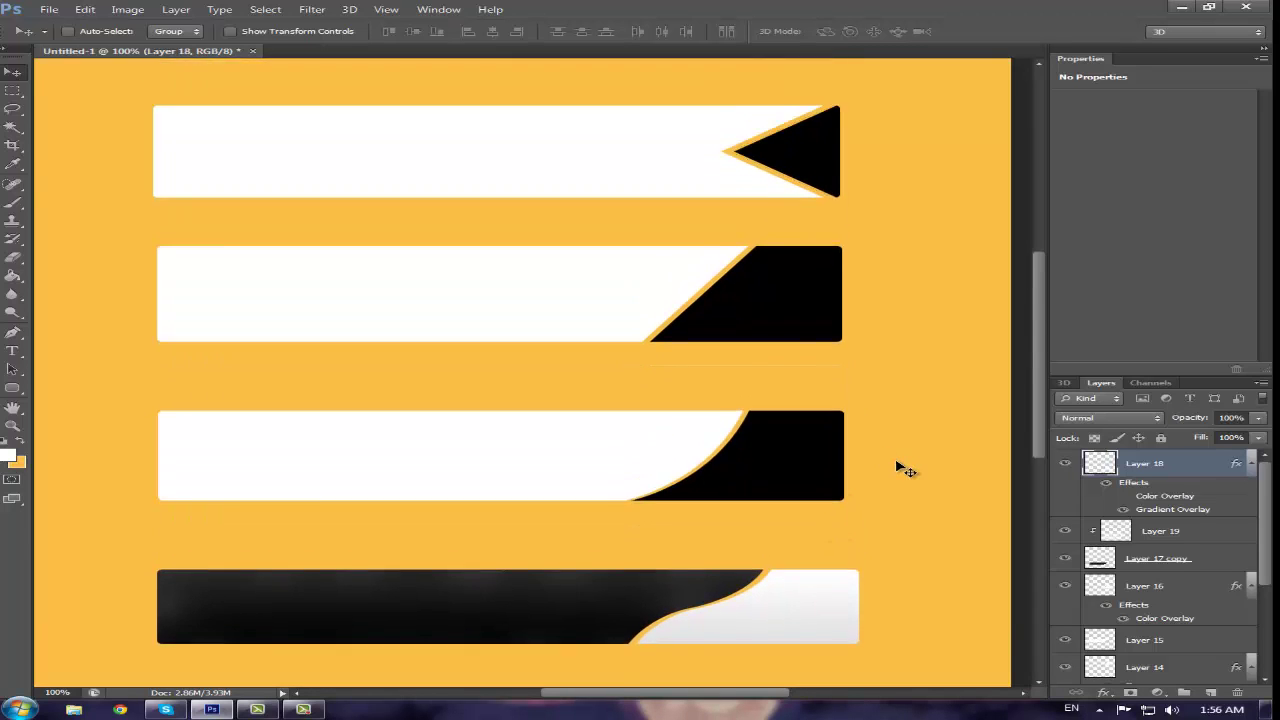
scroll(905, 470, "up", 2)
scroll(908, 475, "down", 5)
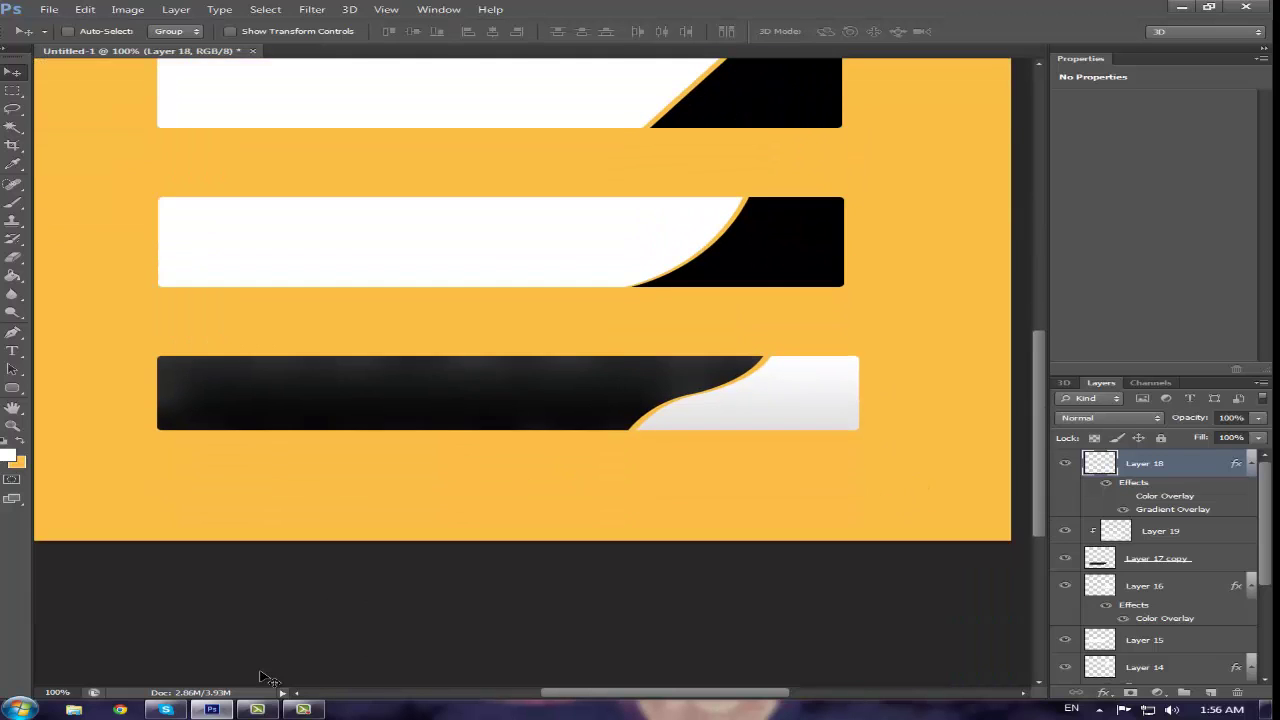
scroll(329, 674, "up", 6)
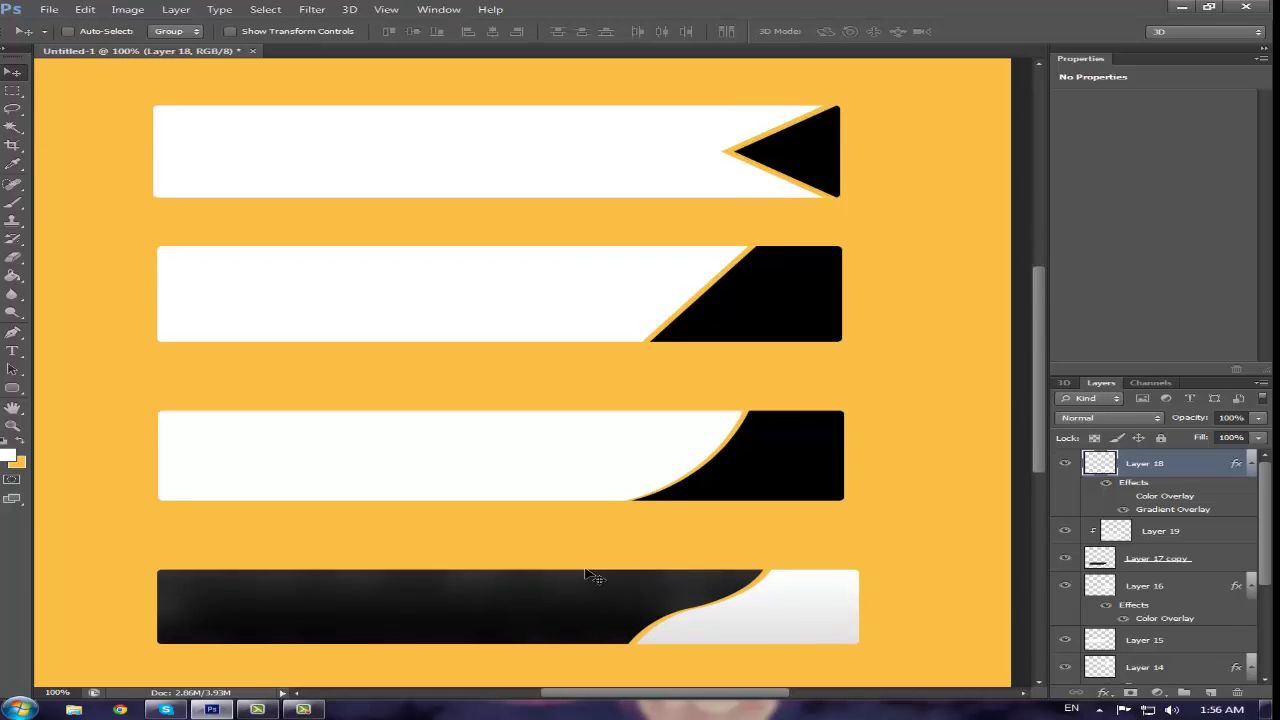
scroll(590, 575, "down", 1)
left_click(303, 709)
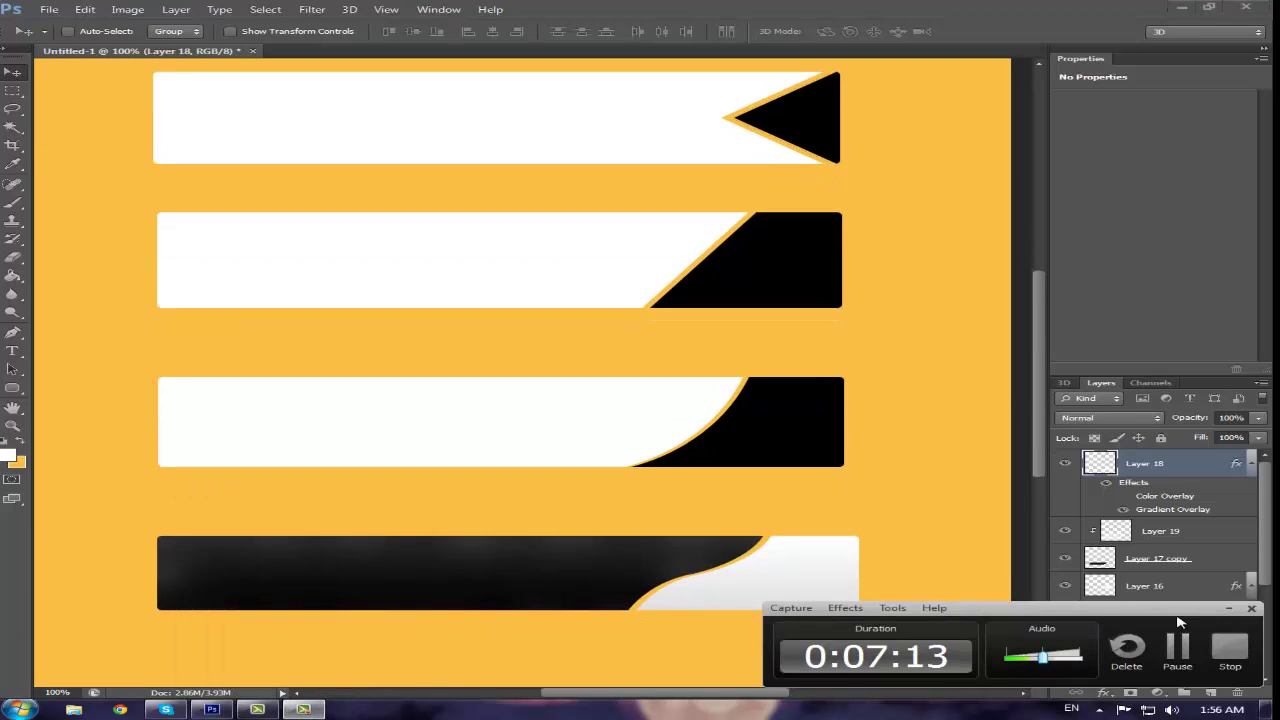